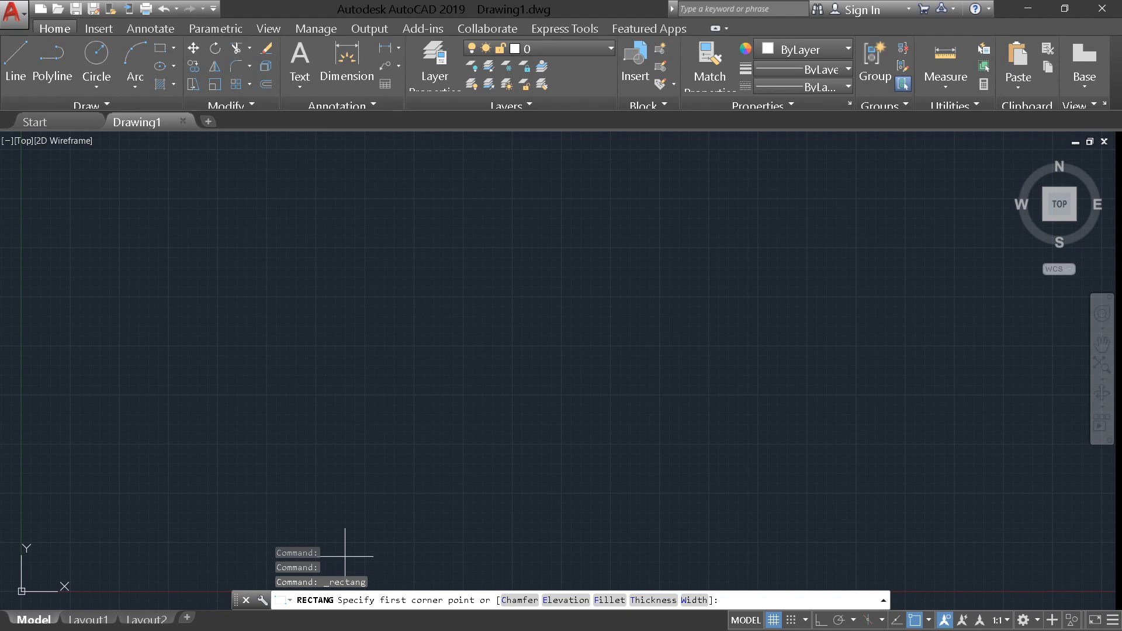
Draw a wide rectangle freehand from two opposite corners in the upper-left part of the drawing area.
{"action": "left_click", "coordinate": [291, 235]}
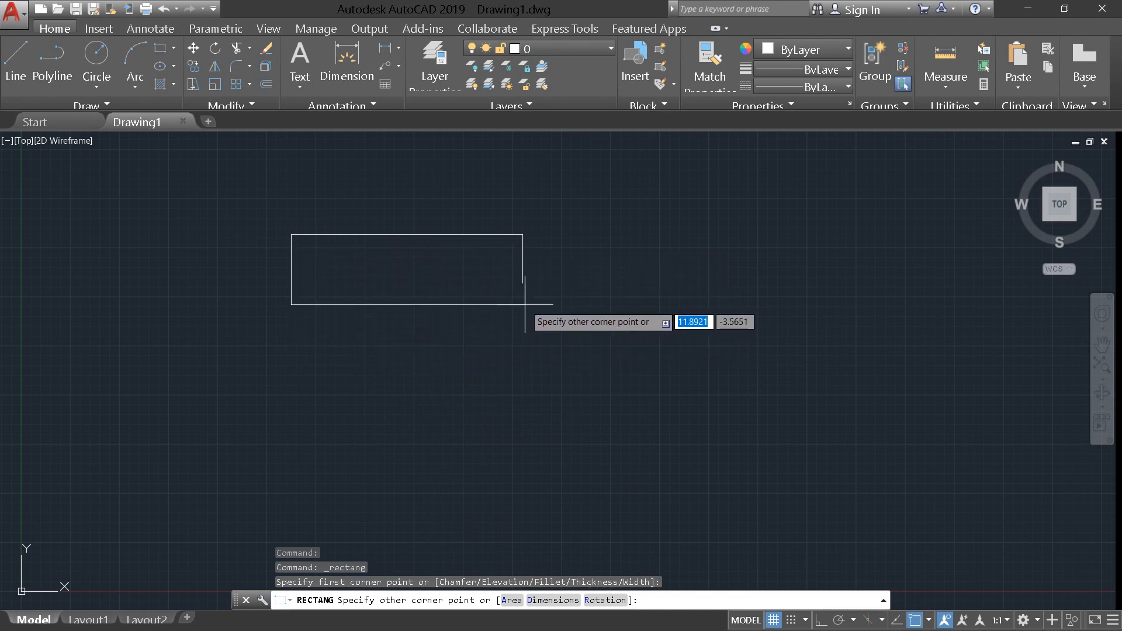
{"action": "left_click", "coordinate": [466, 307]}
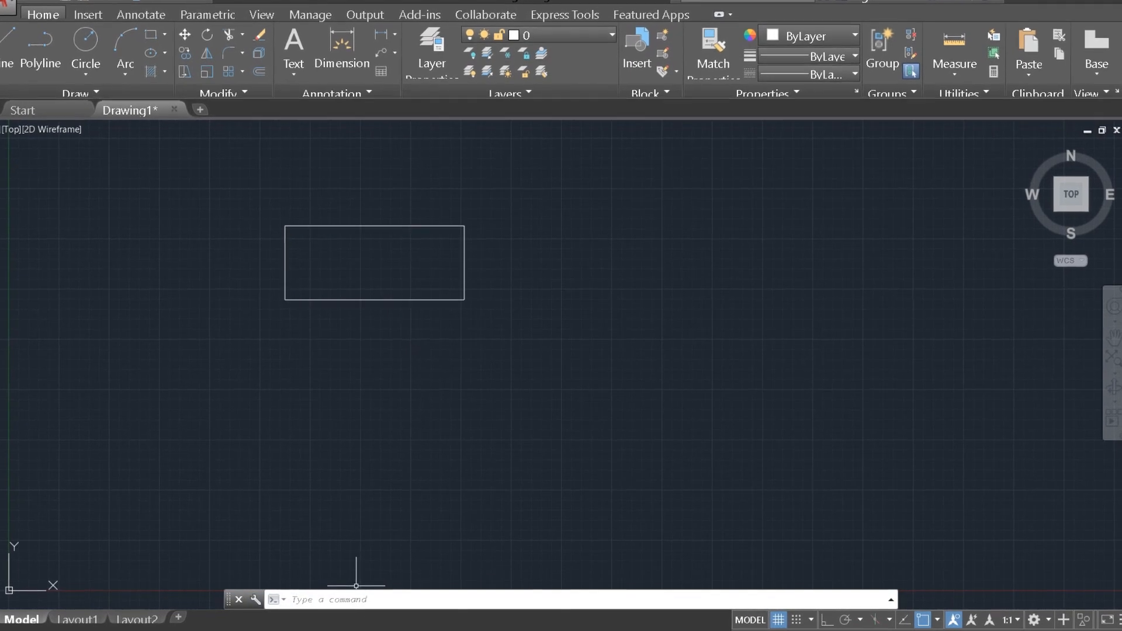
{"action": "type", "text": "r"}
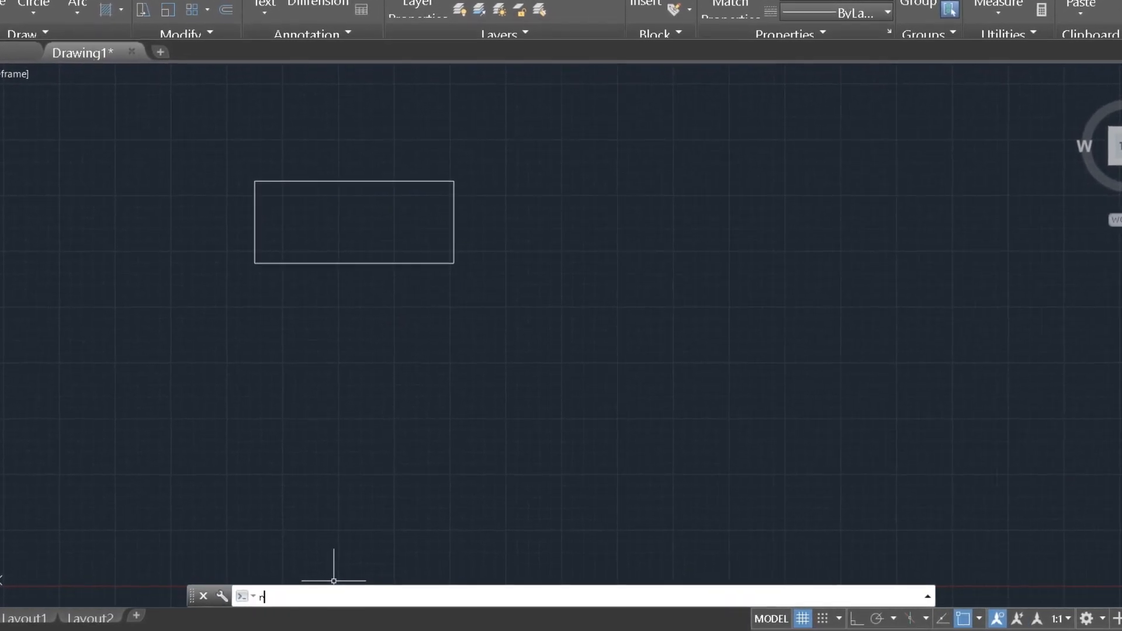
{"action": "type", "text": "ecta"}
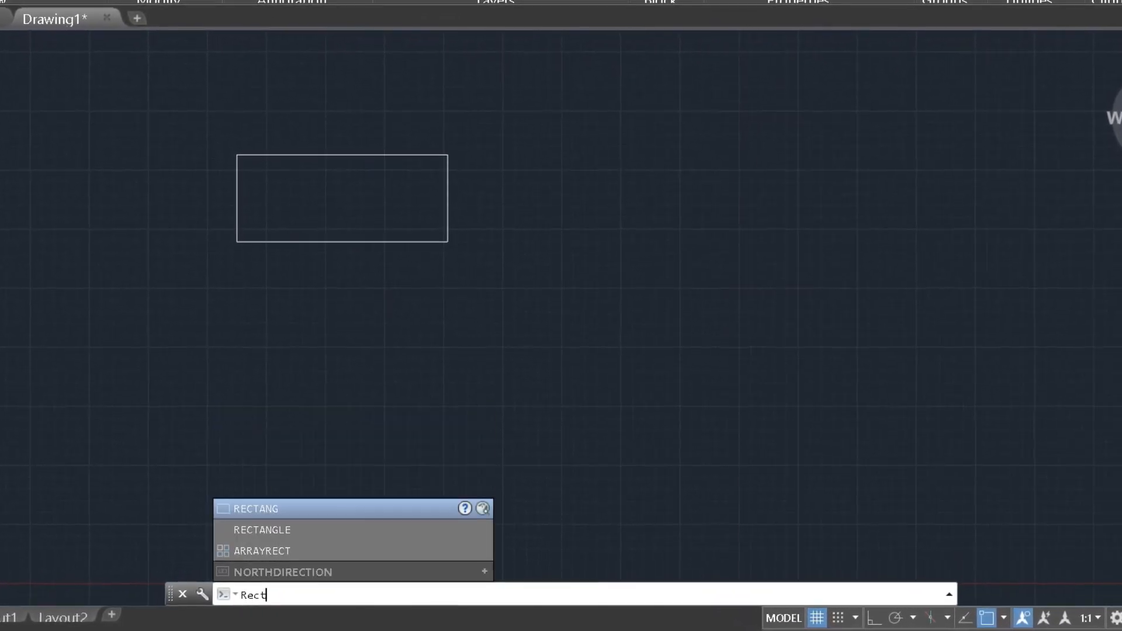
{"action": "type", "text": "ng"}
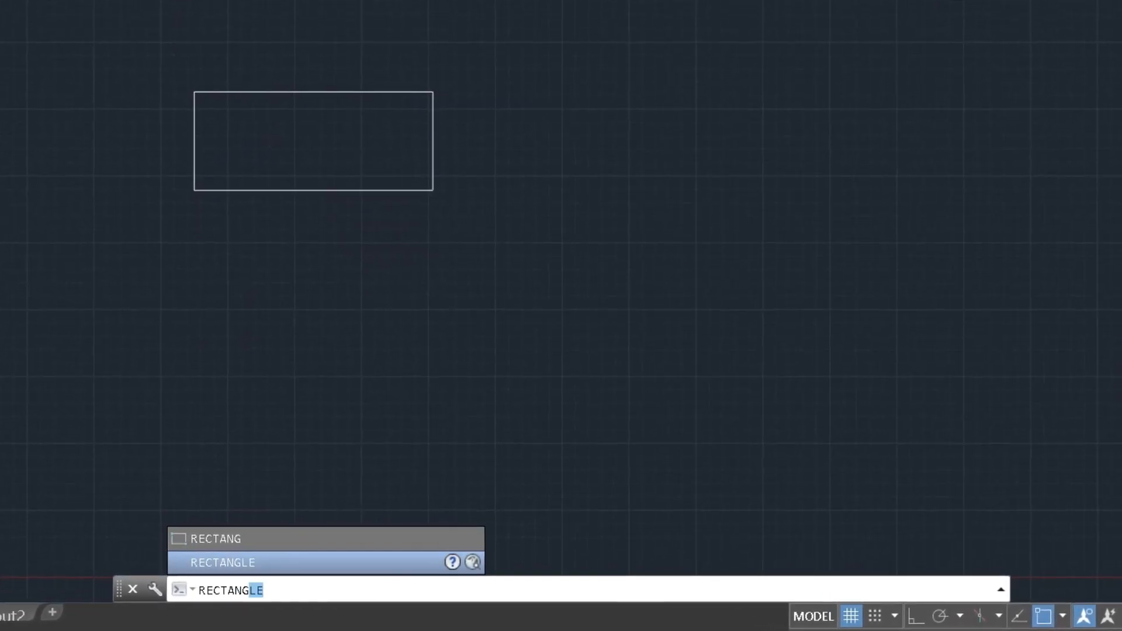
{"action": "key", "text": "Return"}
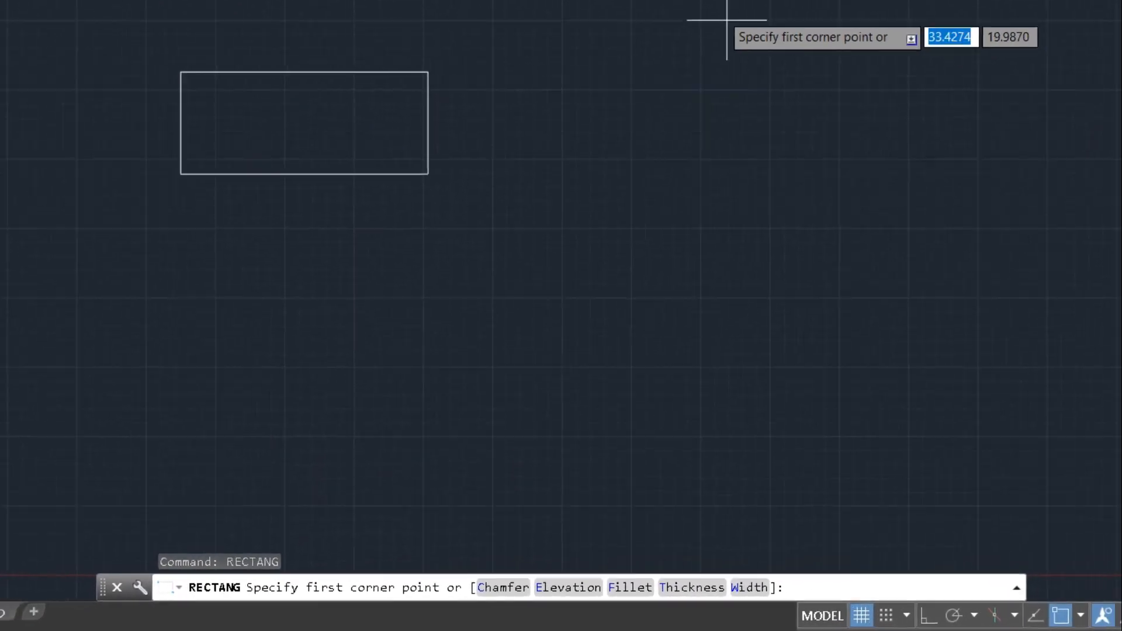
{"action": "left_click", "coordinate": [570, 231]}
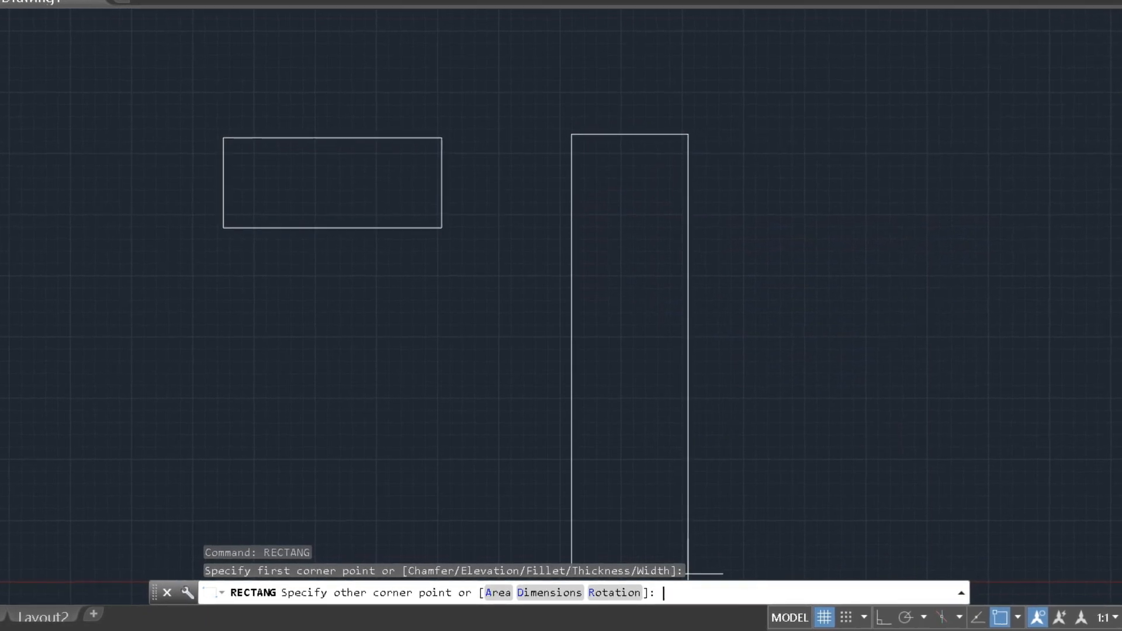
{"action": "type", "text": "@"}
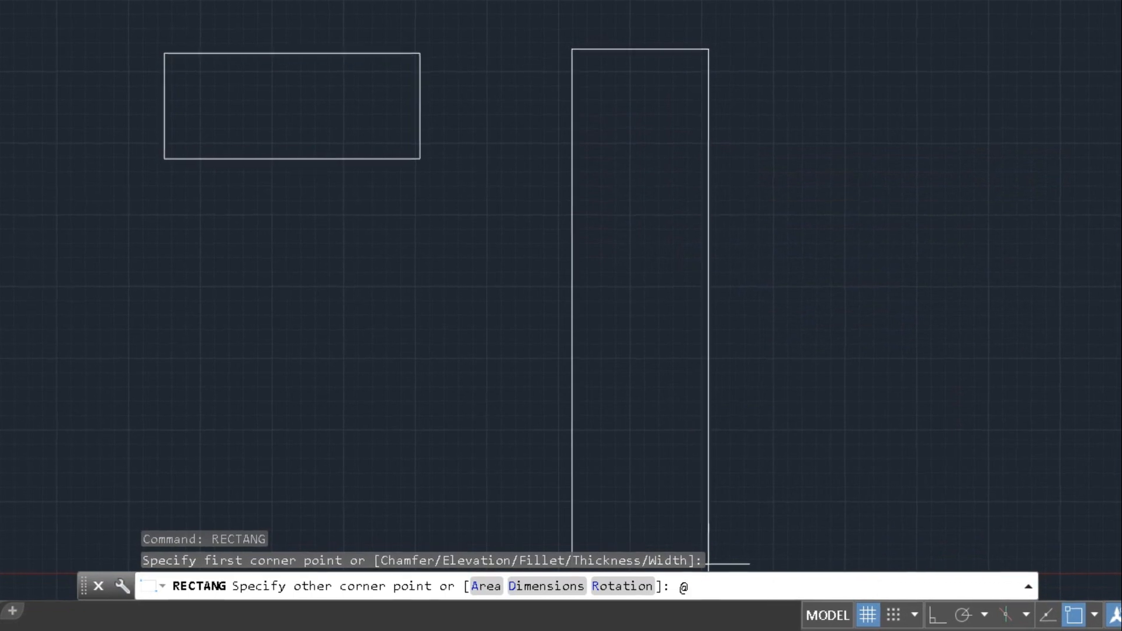
{"action": "type", "text": "1"}
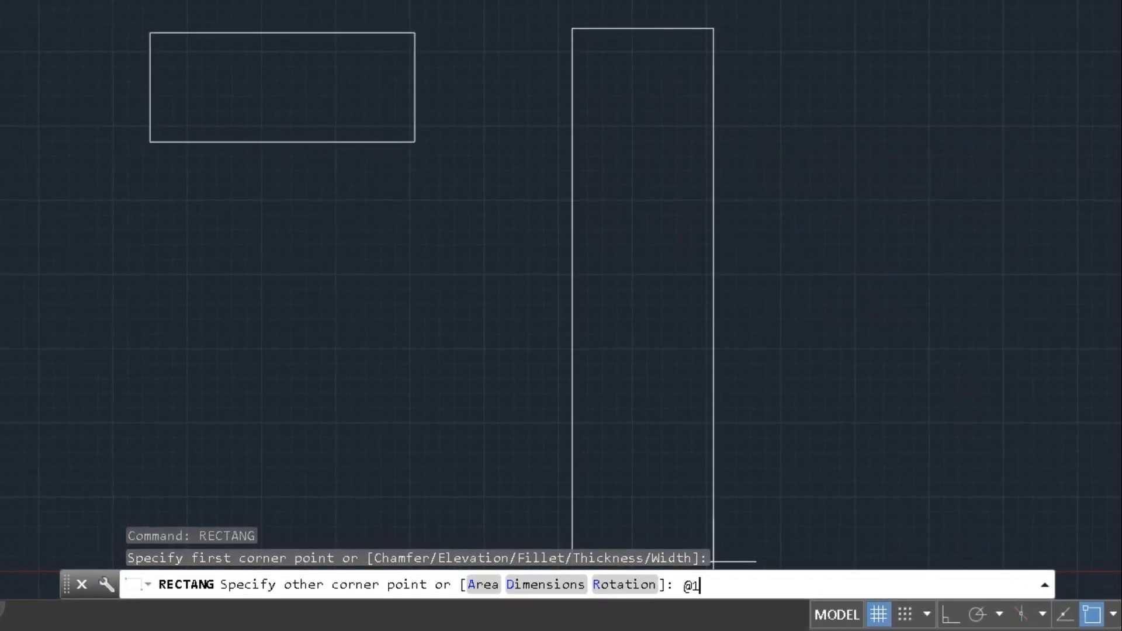
{"action": "type", "text": "0"}
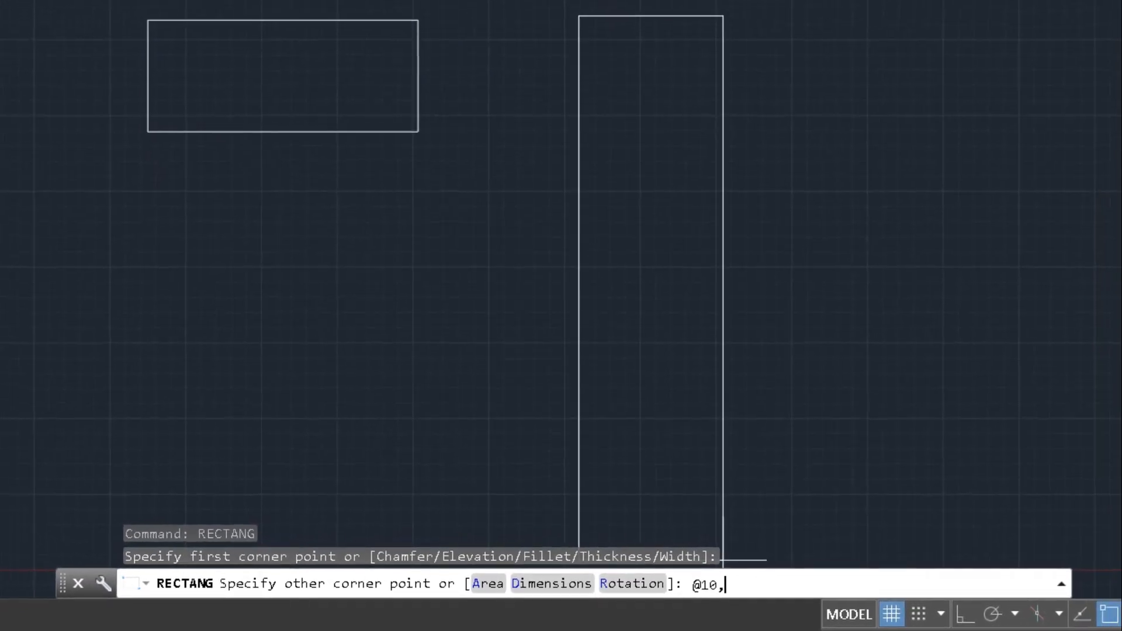
{"action": "type", "text": ","}
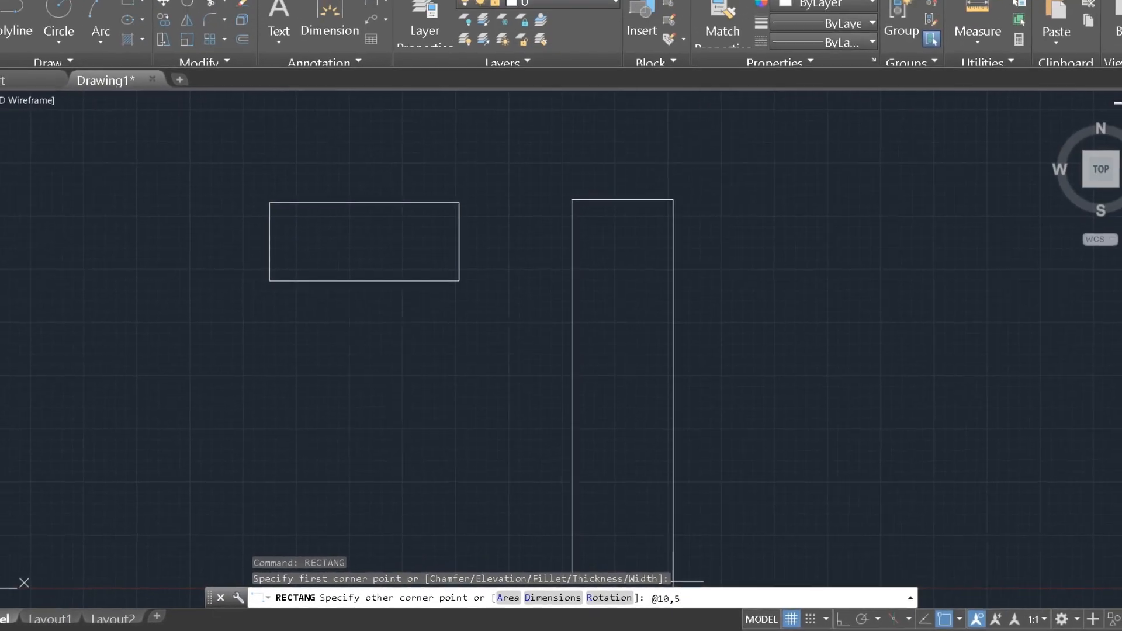
{"action": "type", "text": "5"}
{"action": "key", "text": "Return"}
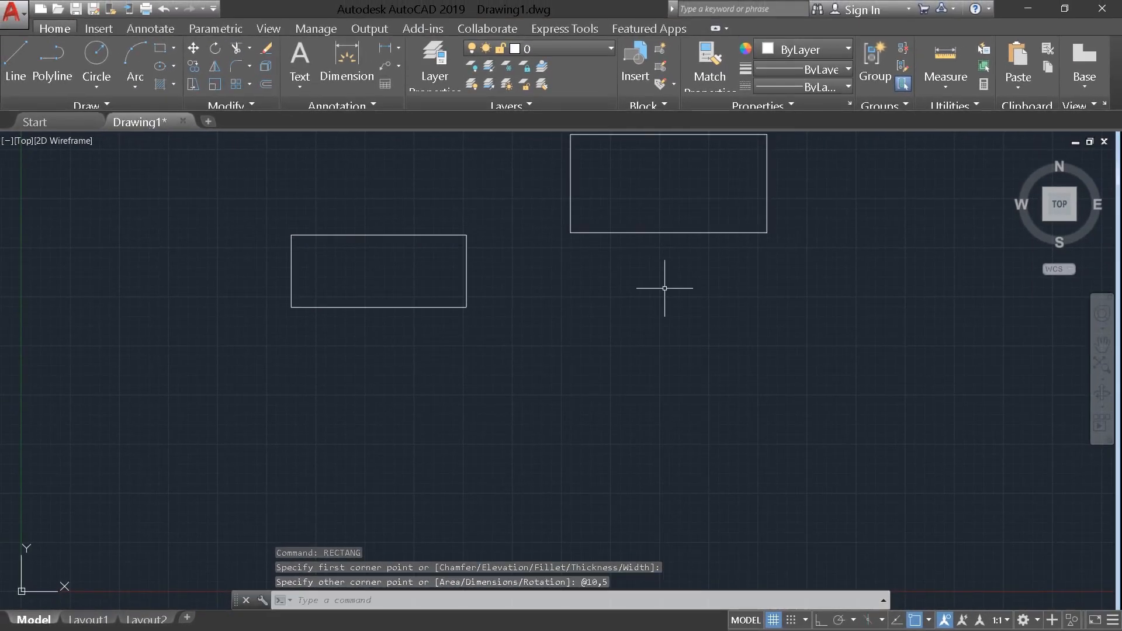
Erase both rectangles from the drawing.
{"action": "scroll", "coordinate": [655, 263], "scroll_direction": "down", "scroll_amount": 3}
{"action": "scroll", "coordinate": [655, 262], "scroll_direction": "up", "scroll_amount": 2}
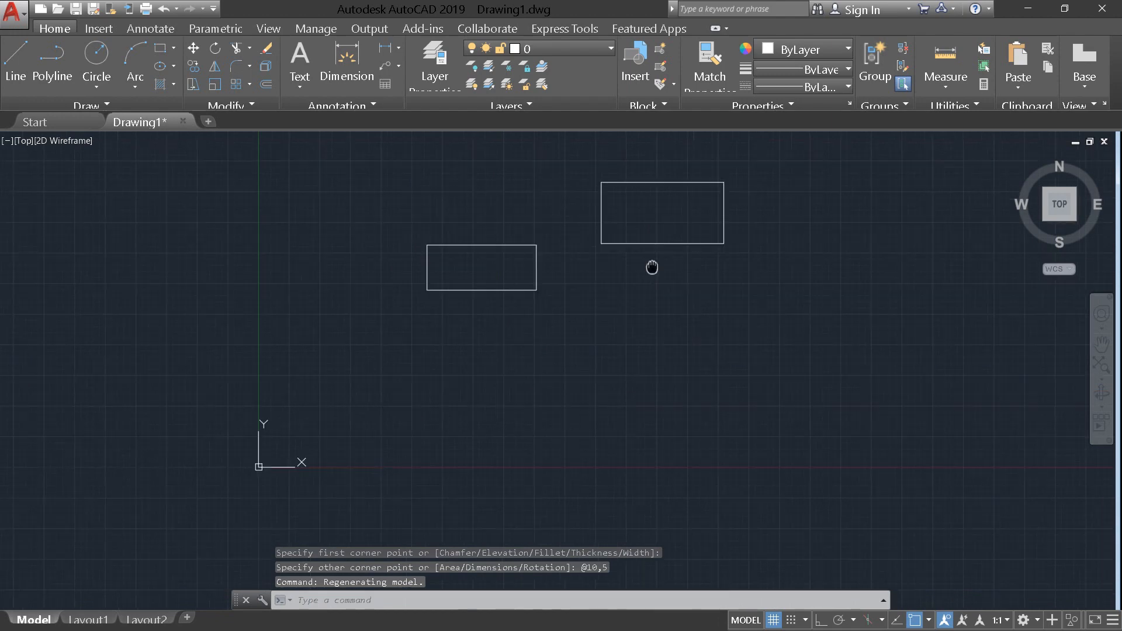
{"action": "mouse_move", "coordinate": [651, 265]}
{"action": "middle_mouse_down"}
{"action": "mouse_move", "coordinate": [519, 384]}
{"action": "mouse_move", "coordinate": [466, 413]}
{"action": "middle_mouse_up"}
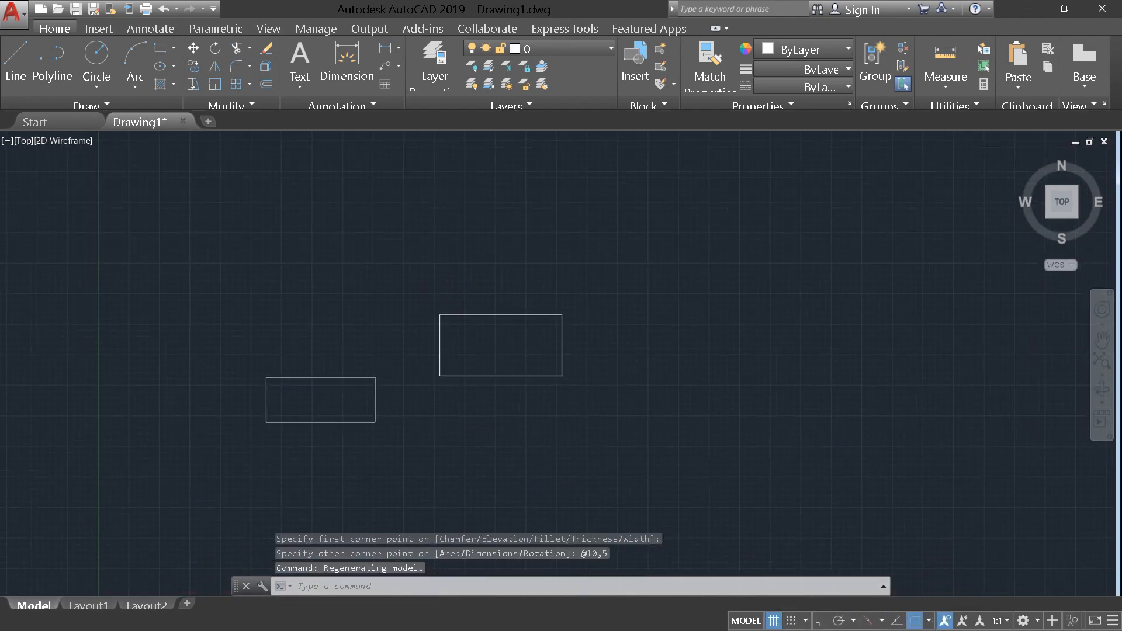
{"action": "scroll", "coordinate": [513, 338], "scroll_direction": "up", "scroll_amount": 2}
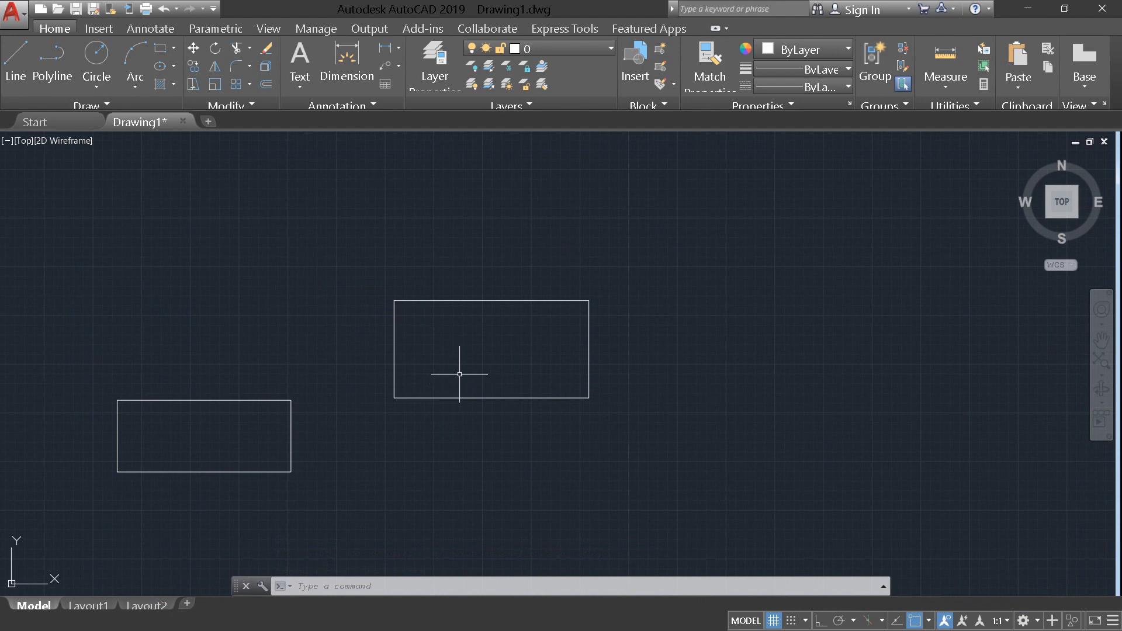
{"action": "key", "text": "Escape"}
{"action": "right_click", "coordinate": [752, 184]}
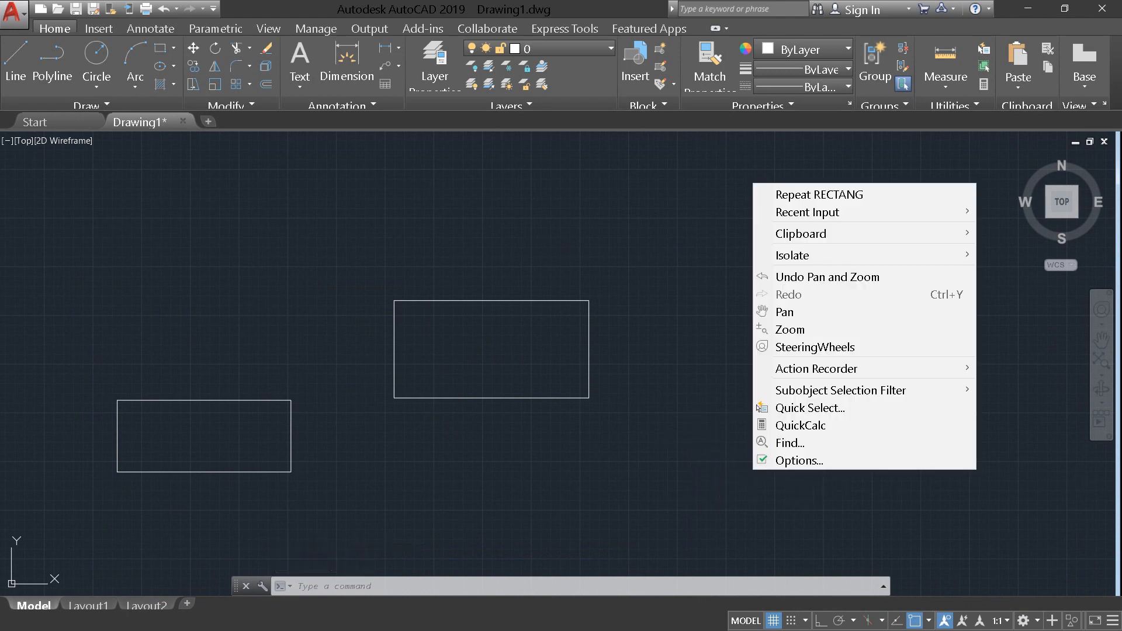
{"action": "left_click", "coordinate": [681, 474]}
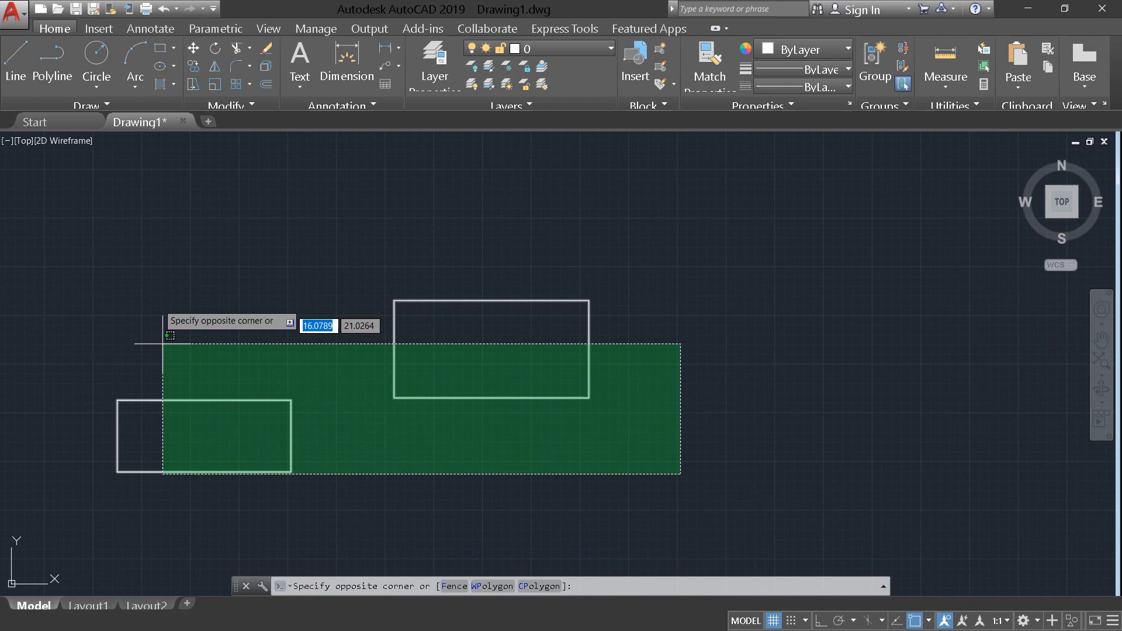
{"action": "left_click", "coordinate": [182, 252]}
{"action": "key", "text": "Delete"}
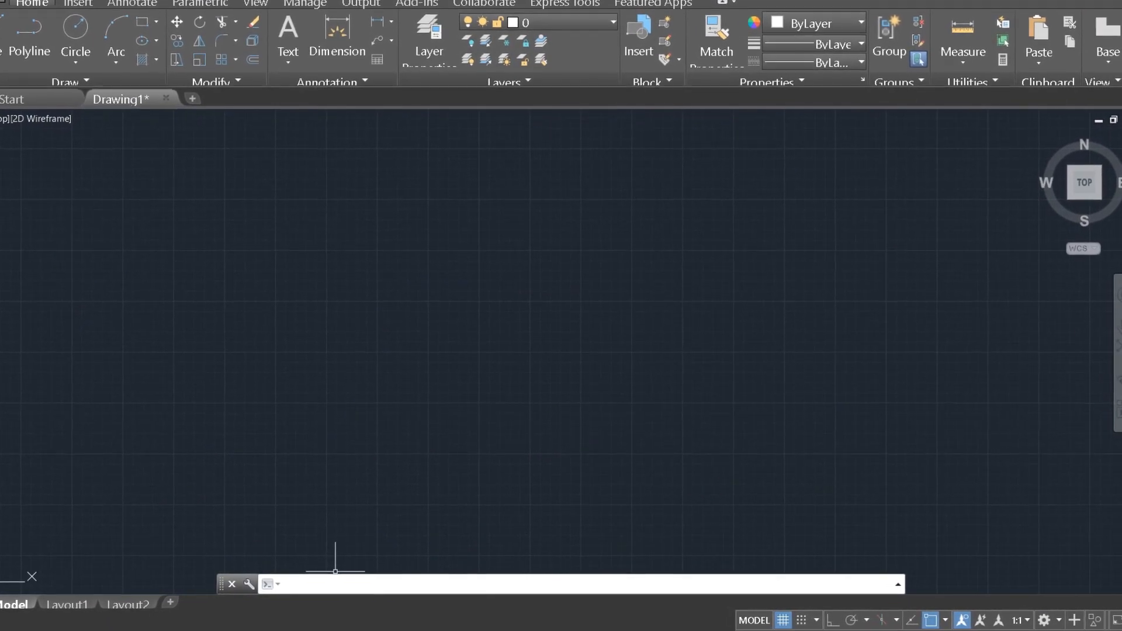
{"action": "type", "text": "polyg"}
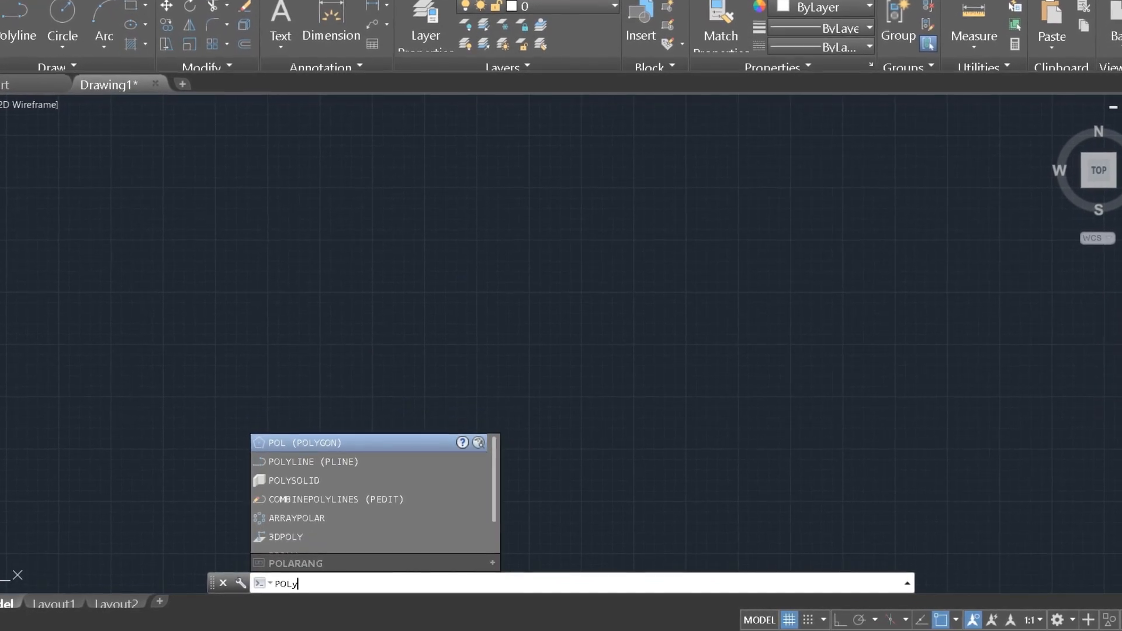
{"action": "type", "text": "on"}
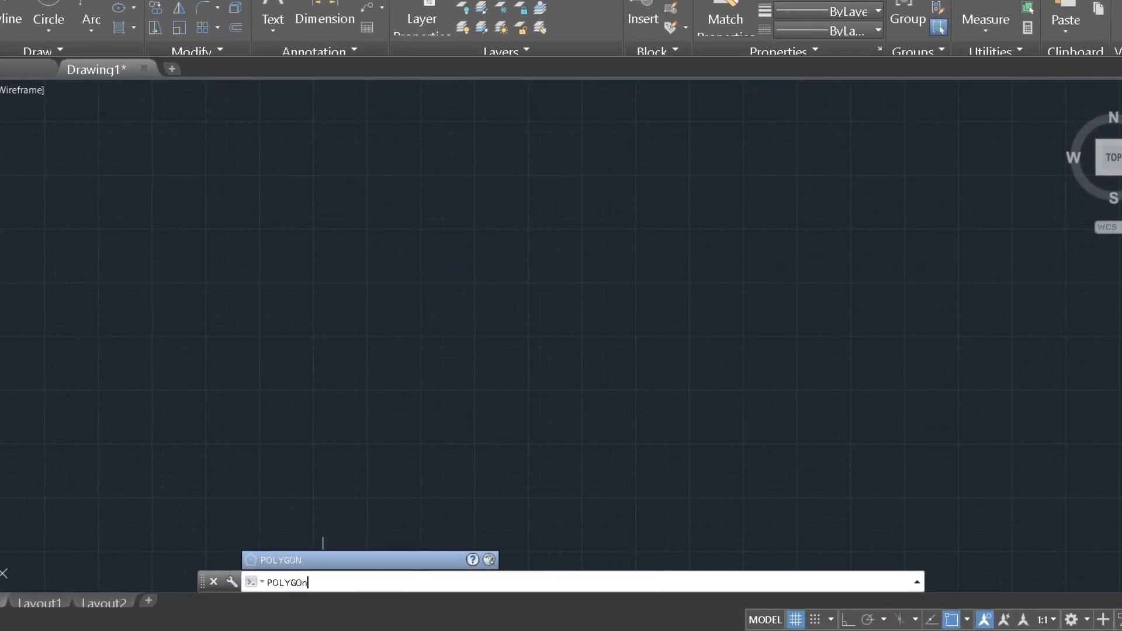
{"action": "key", "text": "Return"}
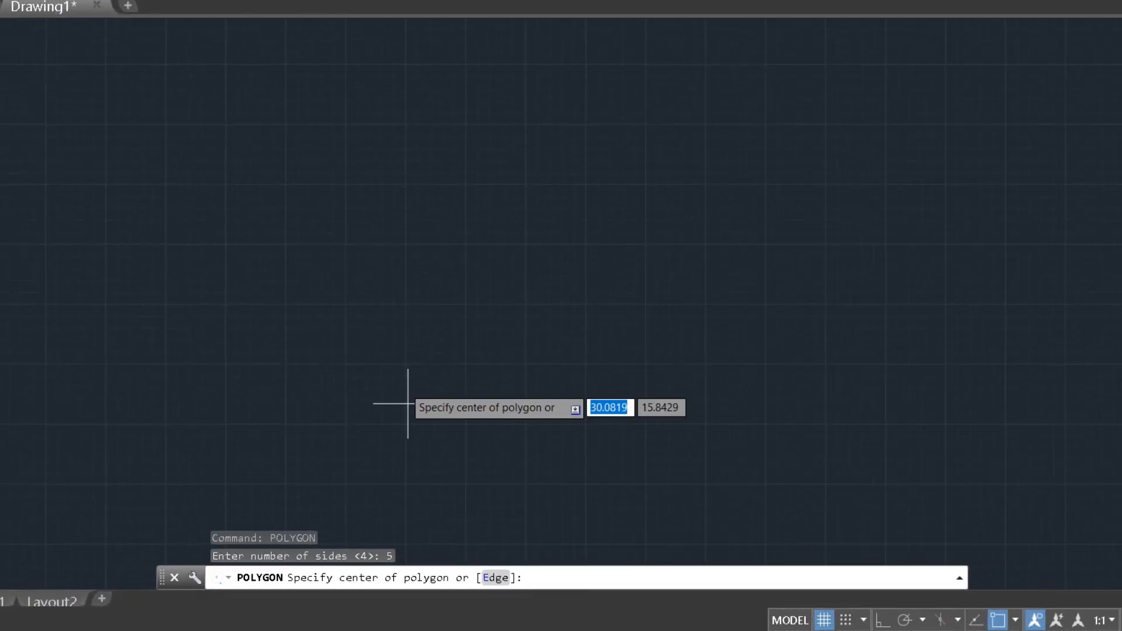
{"action": "left_click", "coordinate": [289, 98]}
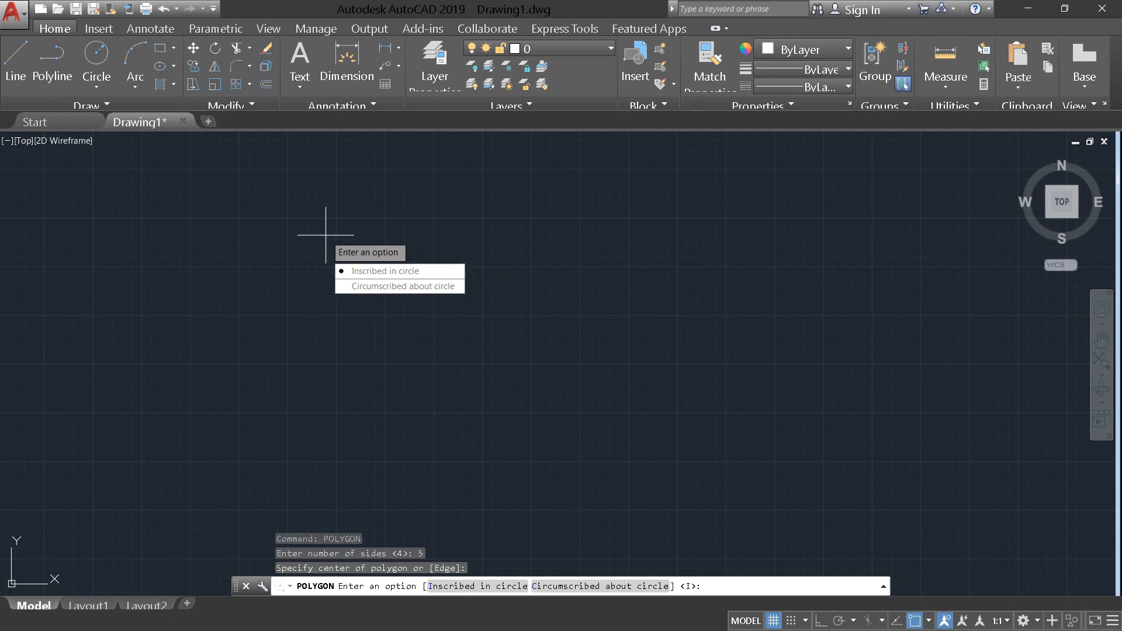
{"action": "key", "text": "Escape"}
{"action": "key", "text": "Escape"}
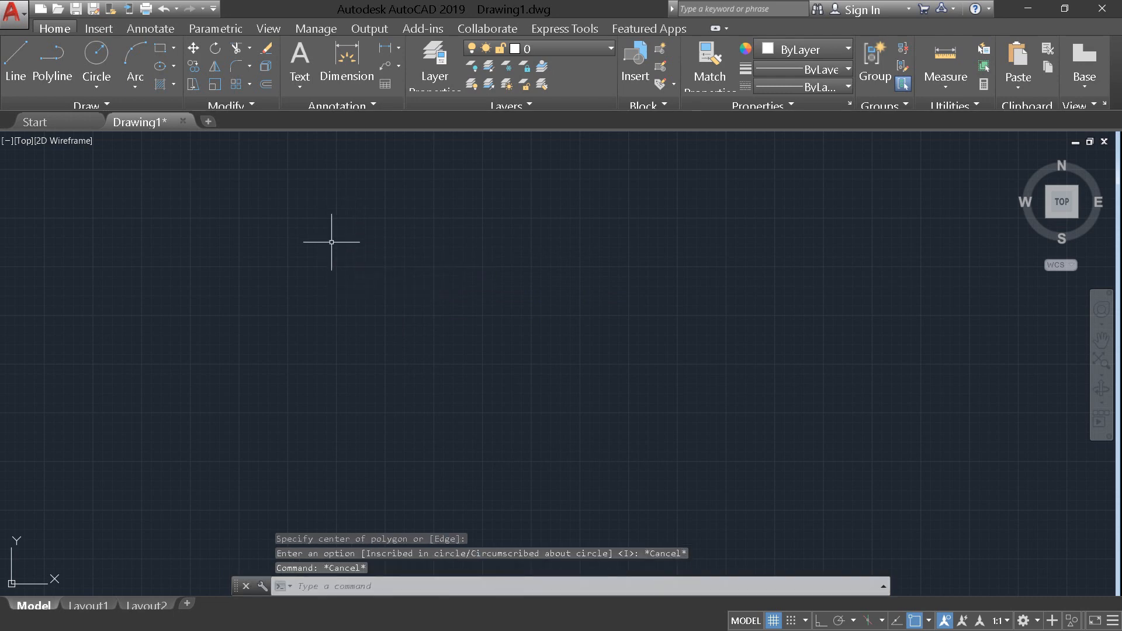
Draw a 5-sided polygon with the Inscribed in circle option in the upper-middle area, setting its radius freehand.
{"action": "key", "text": "F6"}
{"action": "key", "text": "Return"}
{"action": "type", "text": "5"}
{"action": "key", "text": "Return"}
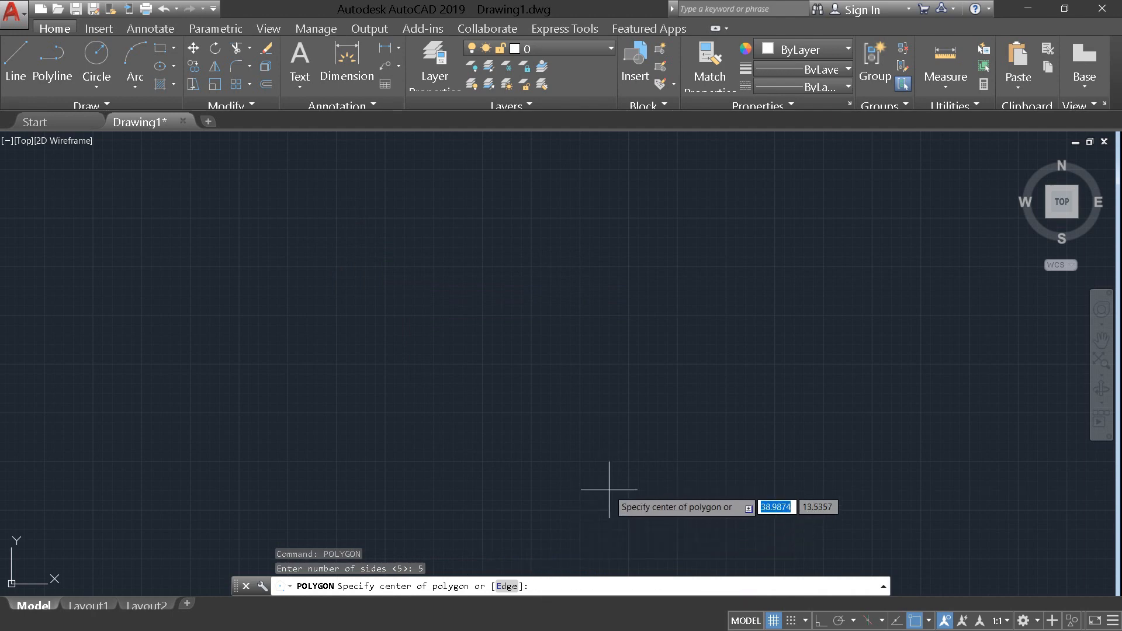
{"action": "key", "text": "Return"}
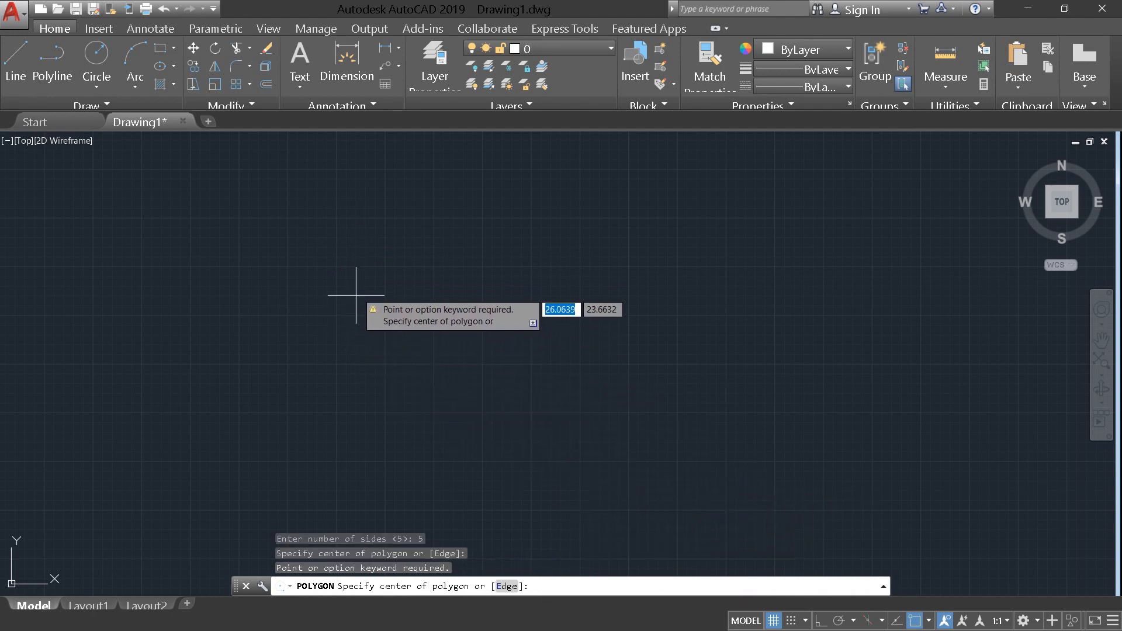
{"action": "left_click", "coordinate": [411, 255]}
{"action": "key", "text": "Down"}
{"action": "key", "text": "Down"}
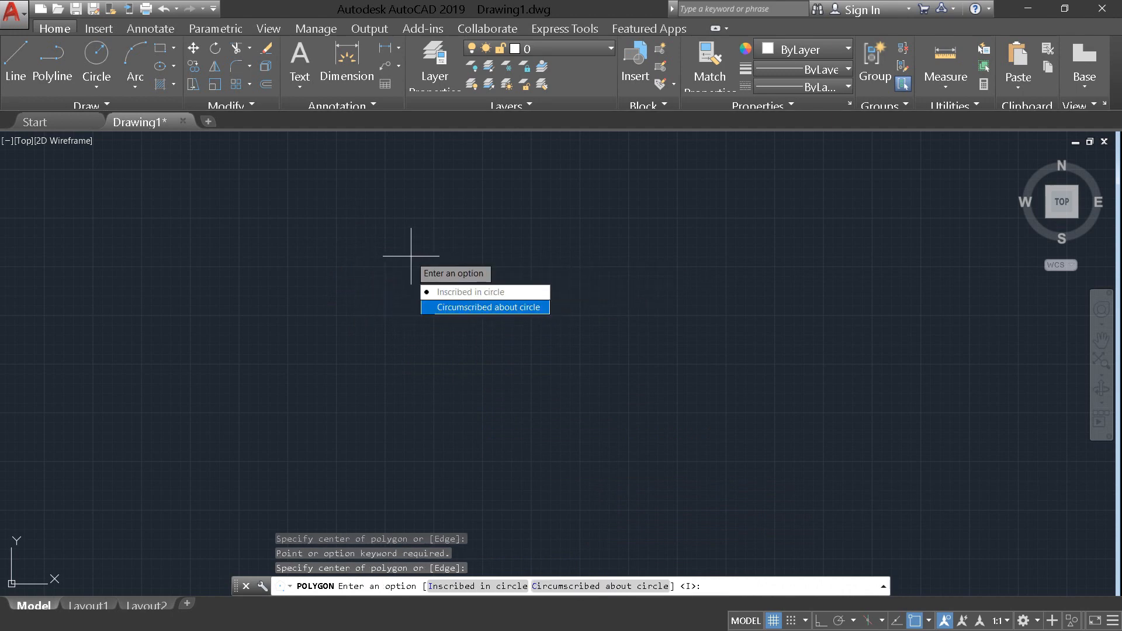
{"action": "key", "text": "Up"}
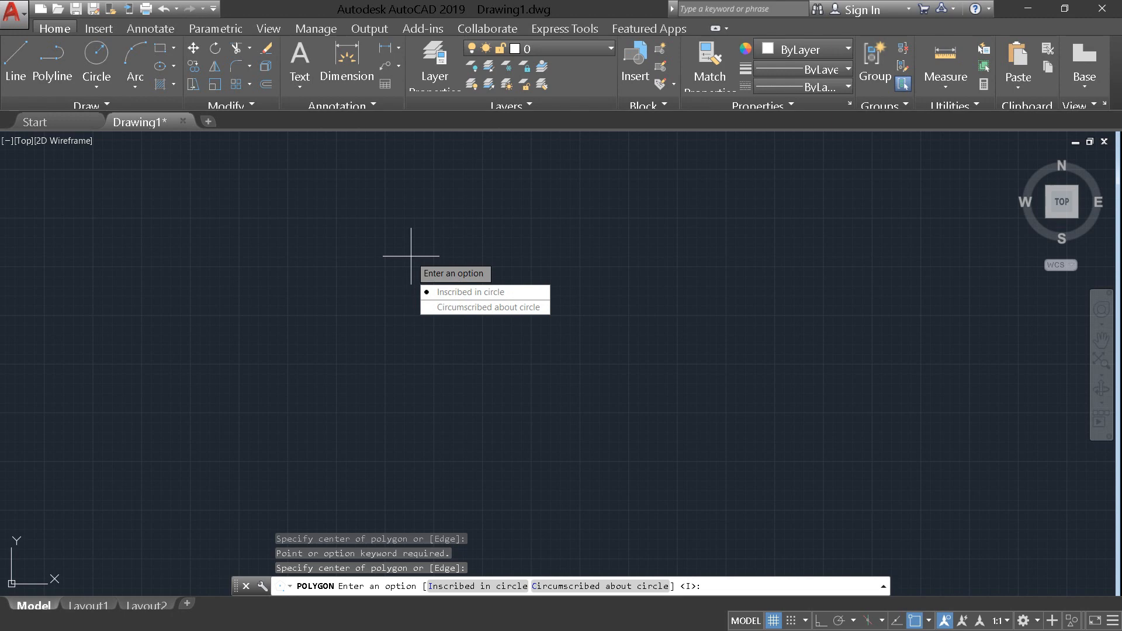
{"action": "key", "text": "Return"}
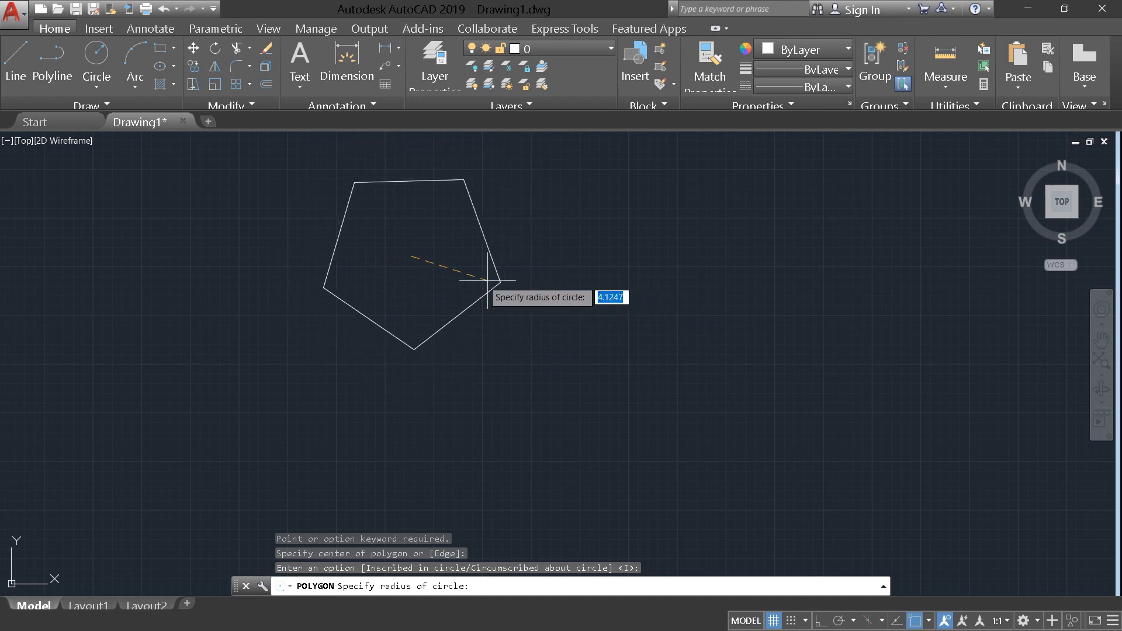
{"action": "left_click", "coordinate": [478, 332]}
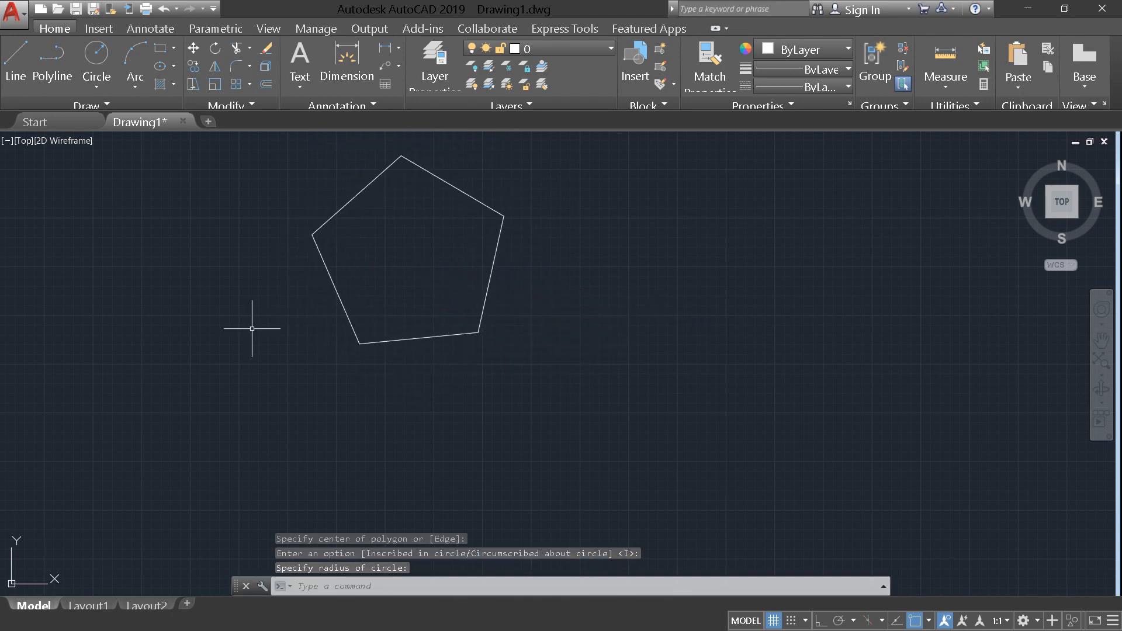
{"action": "key", "text": "Escape"}
{"action": "key", "text": "Escape"}
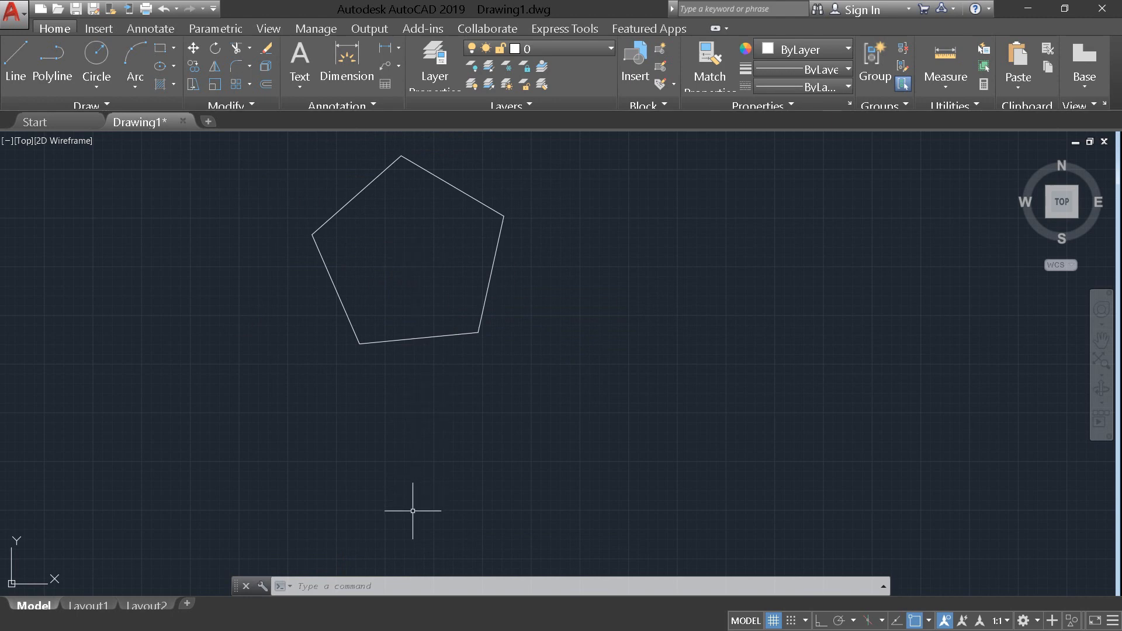
Draw a 5-sided polygon beside the existing one, using the Inscribed in circle option with a radius of 5.
{"action": "left_click", "coordinate": [363, 587]}
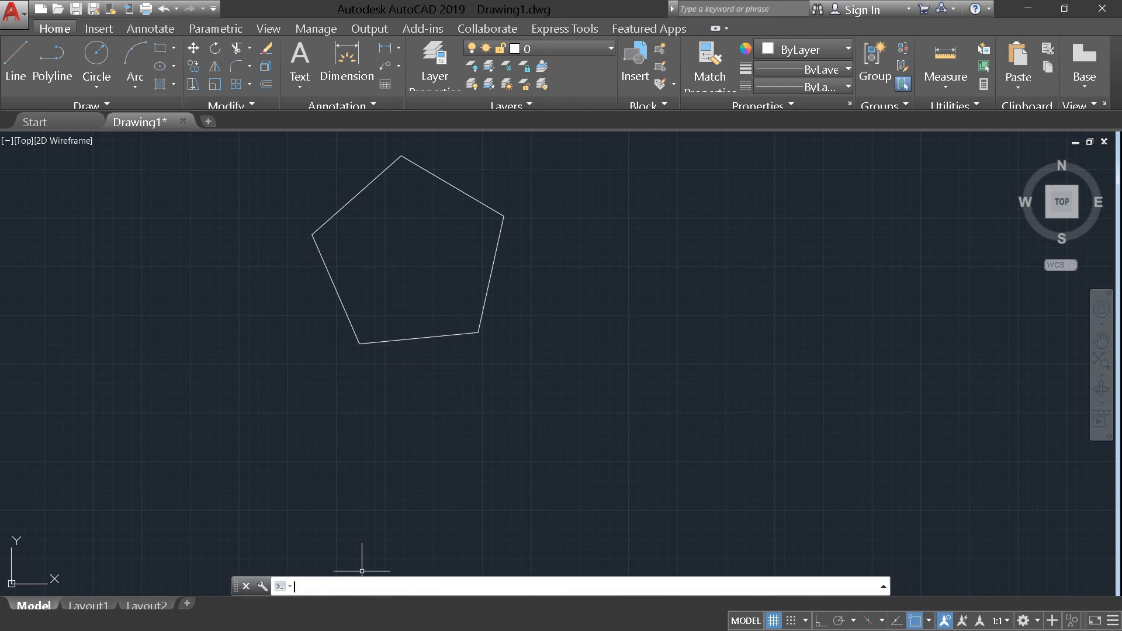
{"action": "type", "text": "ply"}
{"action": "key", "text": "BackSpace"}
{"action": "key", "text": "BackSpace"}
{"action": "type", "text": "ol"}
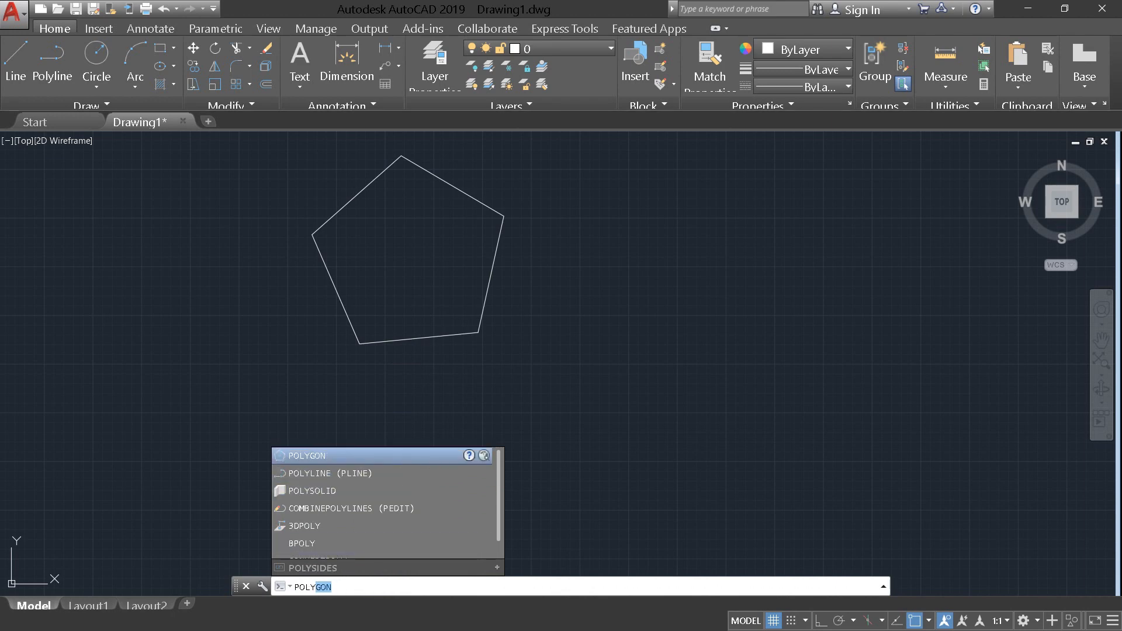
{"action": "left_click", "coordinate": [362, 456]}
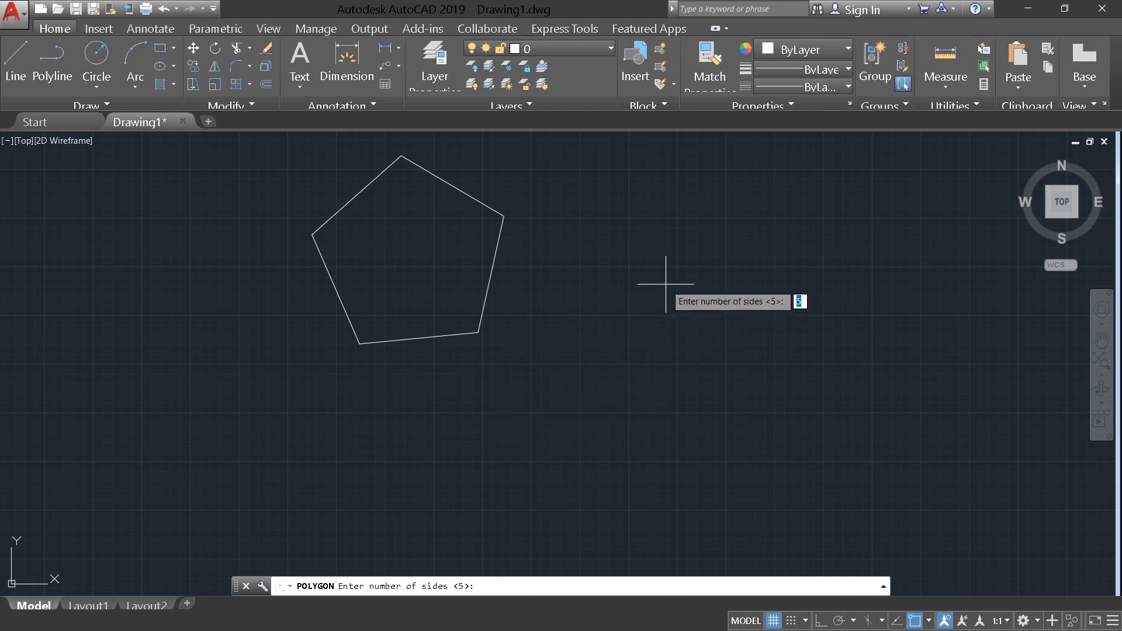
{"action": "key", "text": "Return"}
{"action": "key", "text": "Return"}
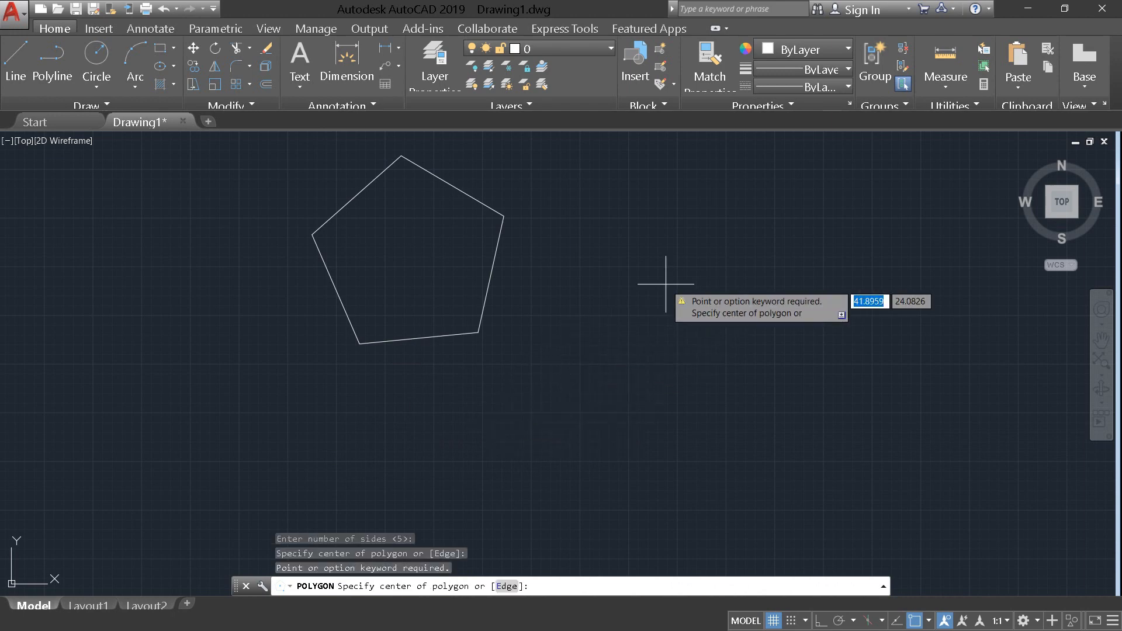
{"action": "left_click", "coordinate": [636, 248]}
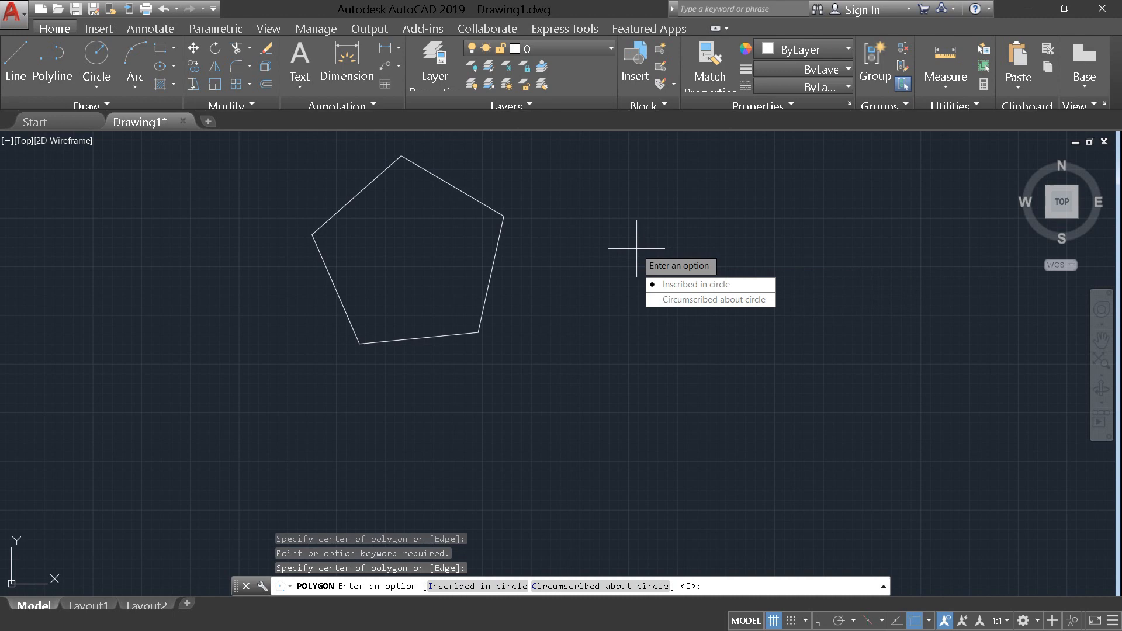
{"action": "key", "text": "Down"}
{"action": "key", "text": "Up"}
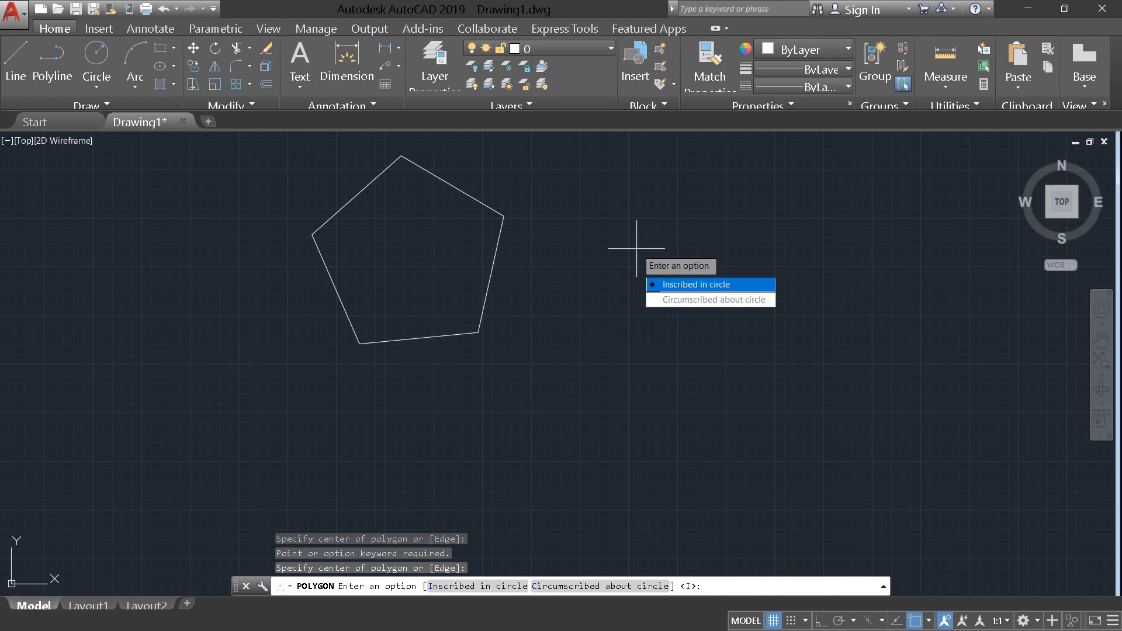
{"action": "key", "text": "Return"}
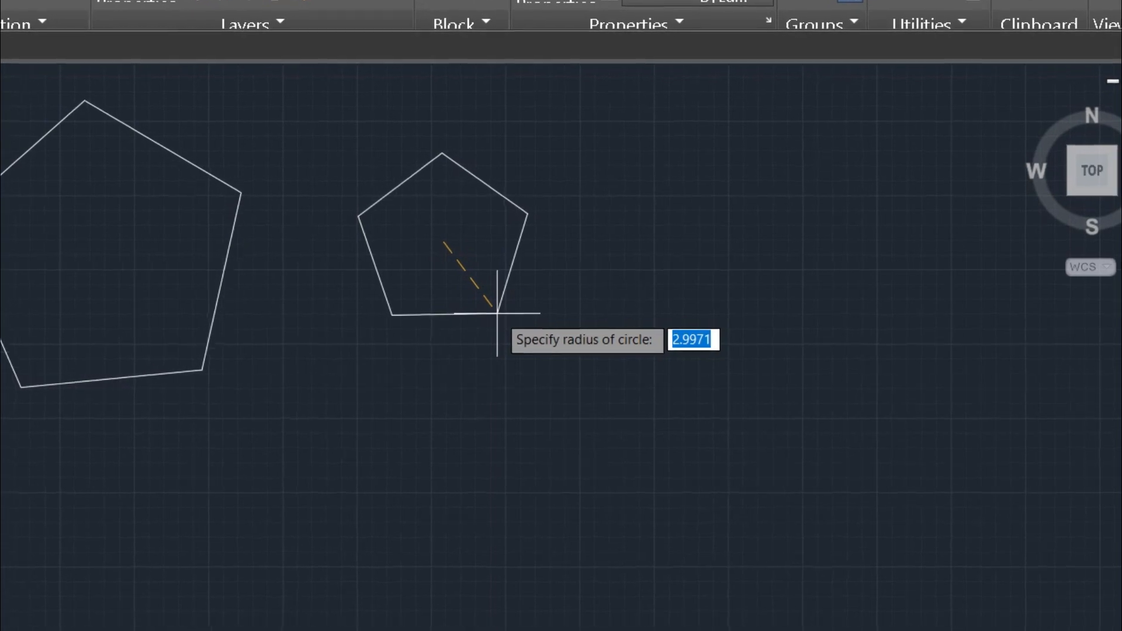
{"action": "key", "text": "BackSpace"}
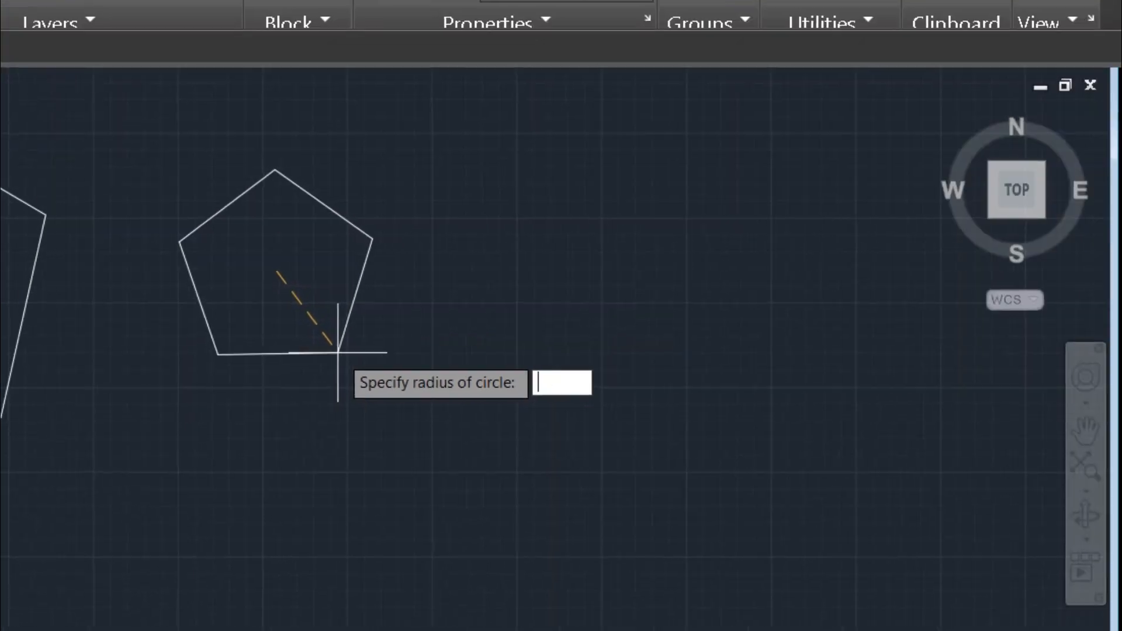
{"action": "type", "text": "5"}
{"action": "key", "text": "Return"}
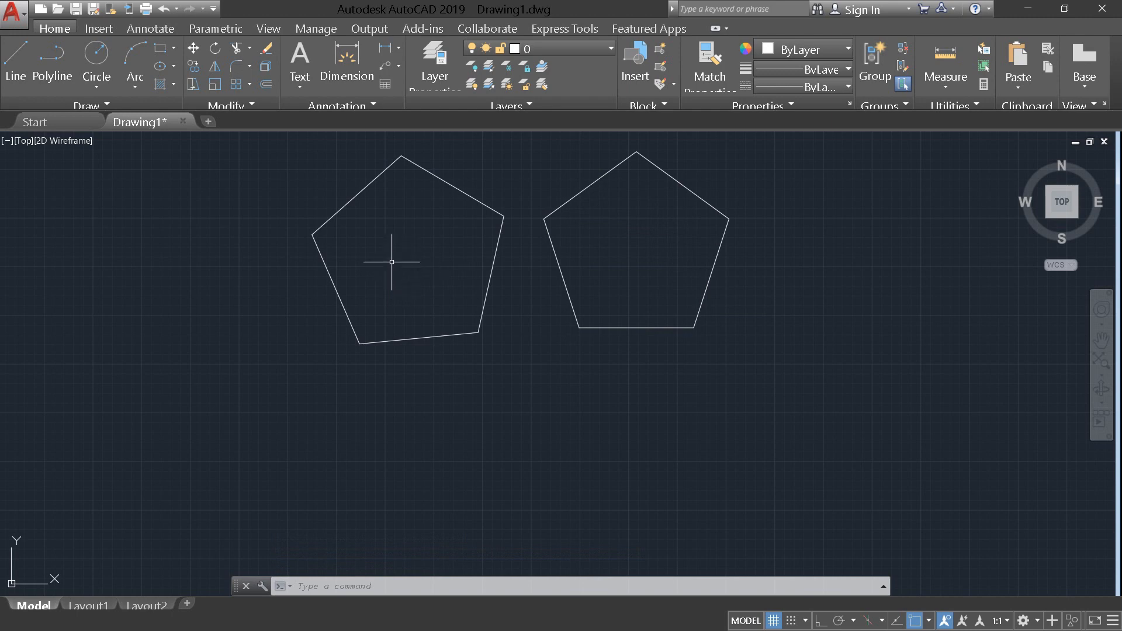
Erase both five-sided polygons from the drawing.
{"action": "left_click", "coordinate": [767, 362]}
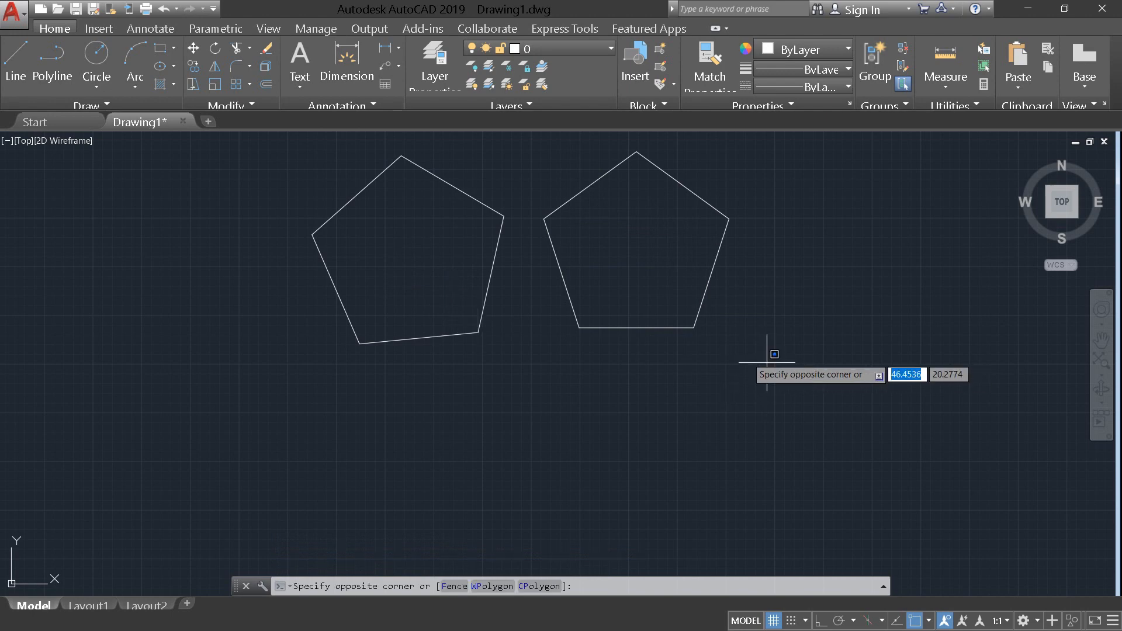
{"action": "left_click", "coordinate": [322, 164]}
{"action": "key", "text": "Delete"}
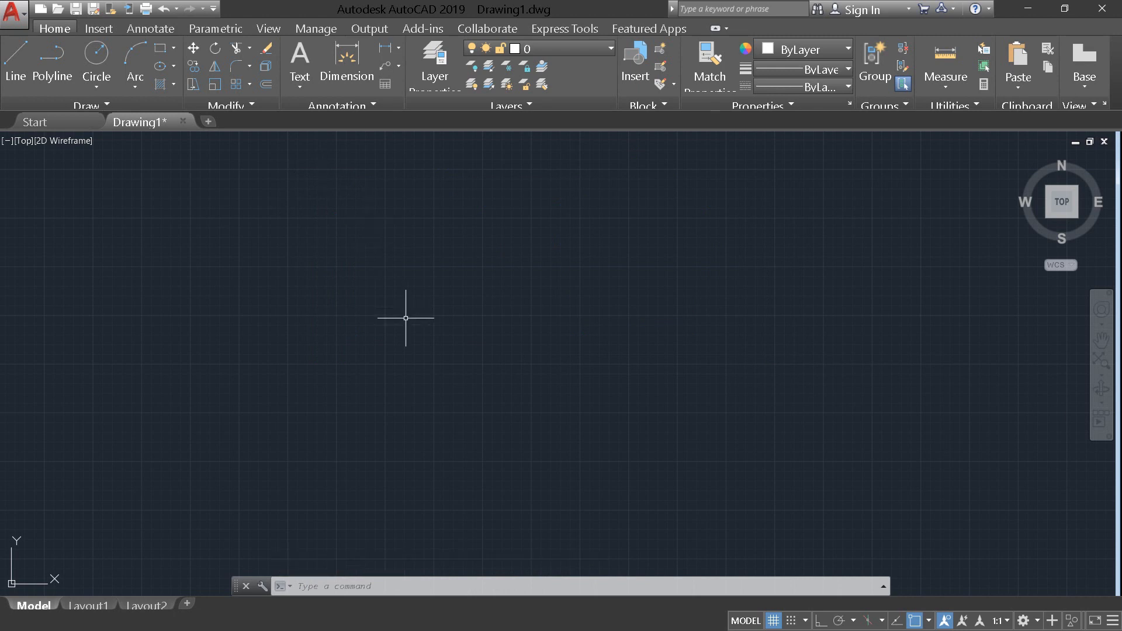
Draw a circle with a radius of 10 in the upper-middle part of the empty drawing area.
{"action": "left_click", "coordinate": [387, 586]}
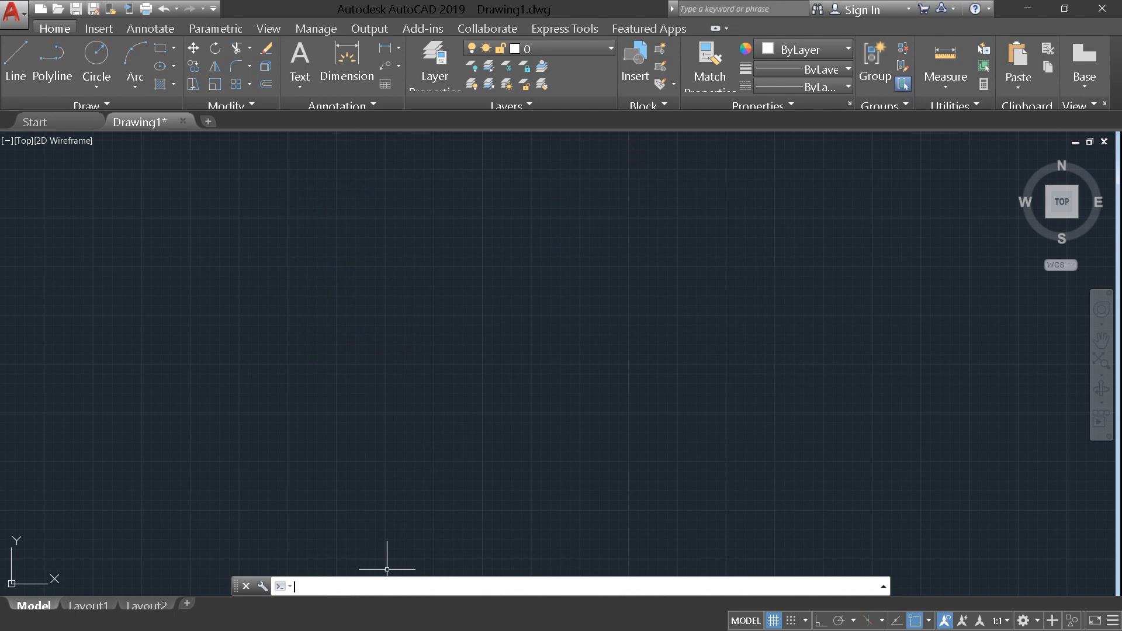
{"action": "type", "text": "CIR"}
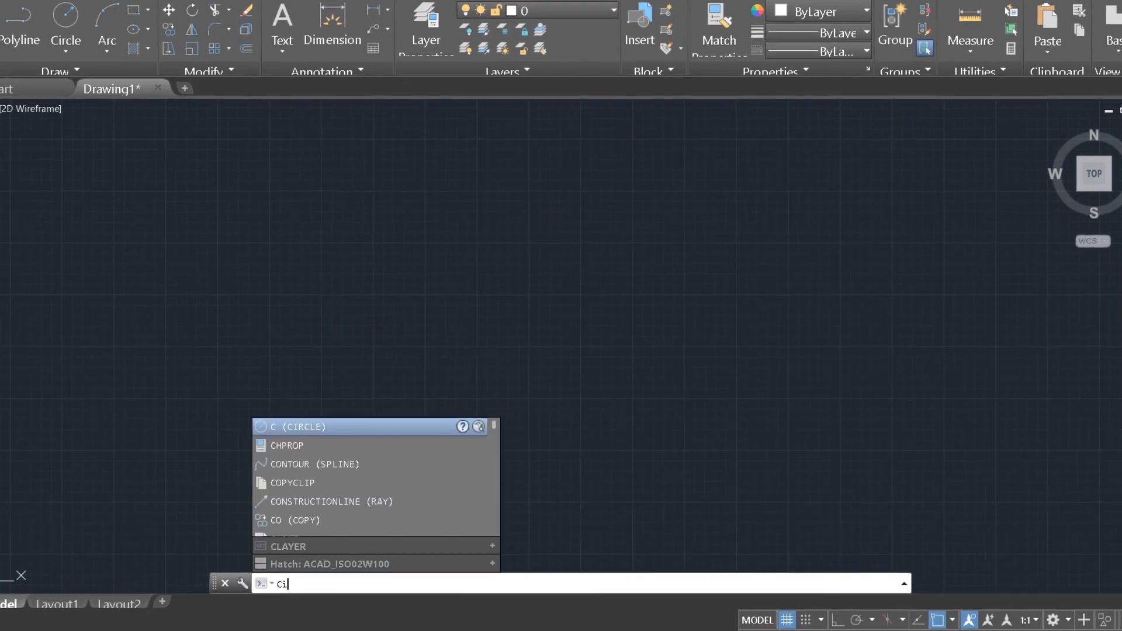
{"action": "key", "text": "Down"}
{"action": "key", "text": "Down"}
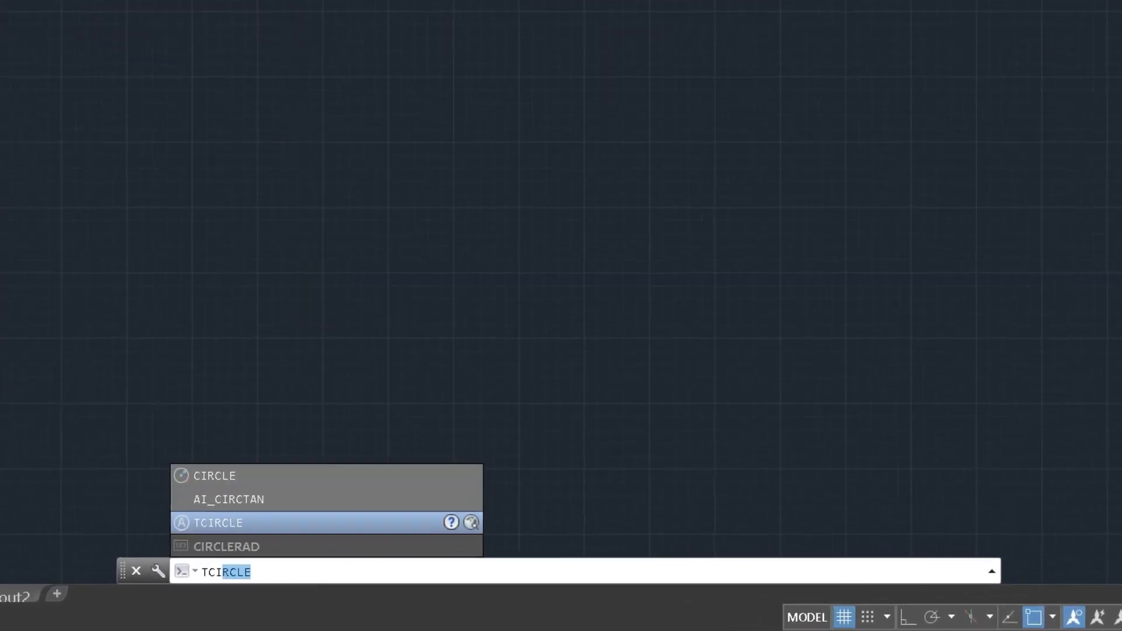
{"action": "key", "text": "Up"}
{"action": "key", "text": "Up"}
{"action": "key", "text": "Return"}
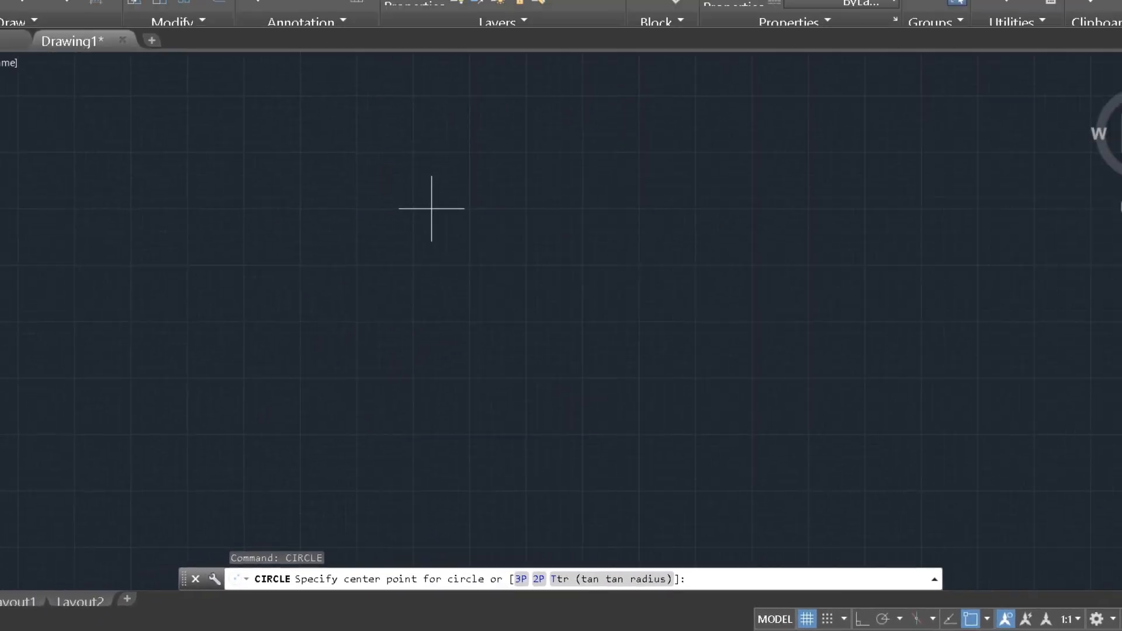
{"action": "left_click", "coordinate": [431, 208]}
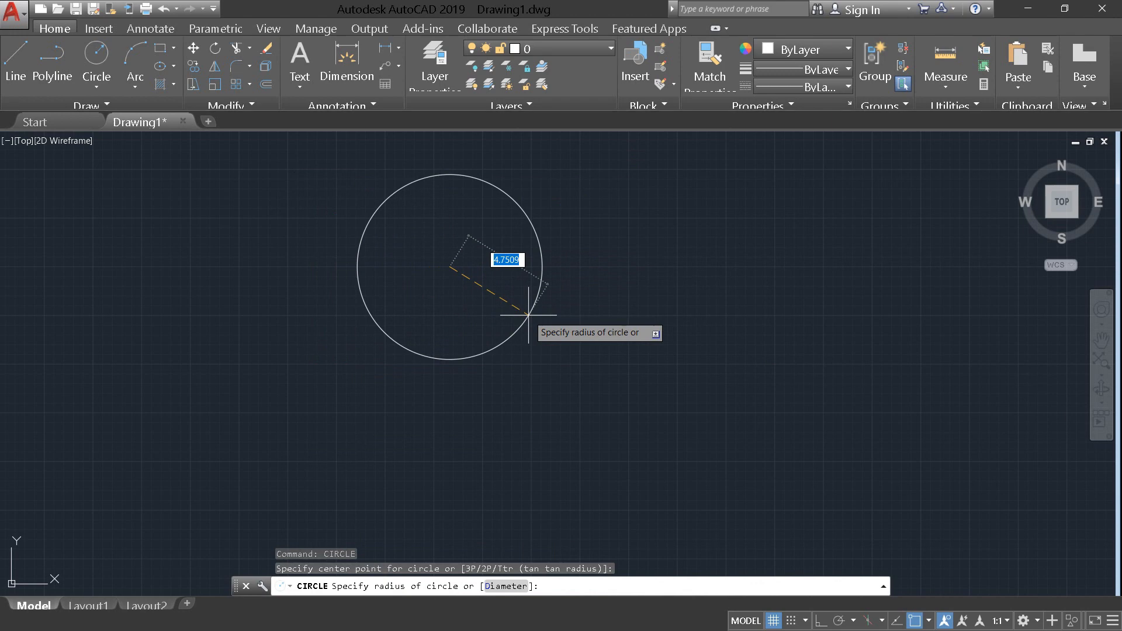
{"action": "key", "text": "BackSpace"}
{"action": "key", "text": "Return"}
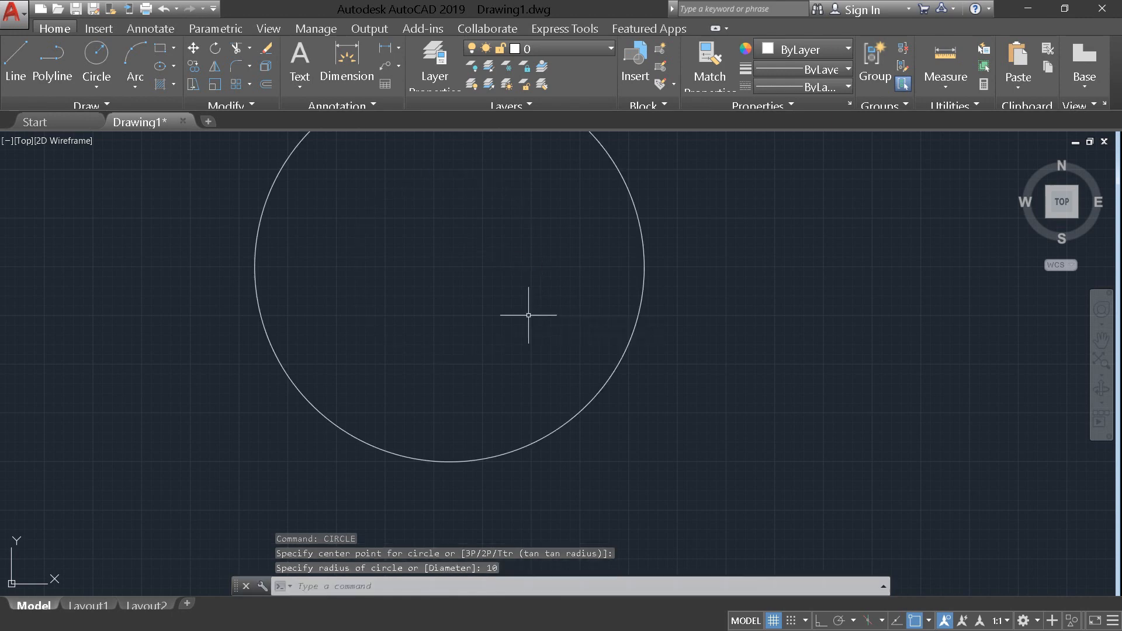
{"action": "scroll", "coordinate": [528, 315], "scroll_direction": "down", "scroll_amount": 4}
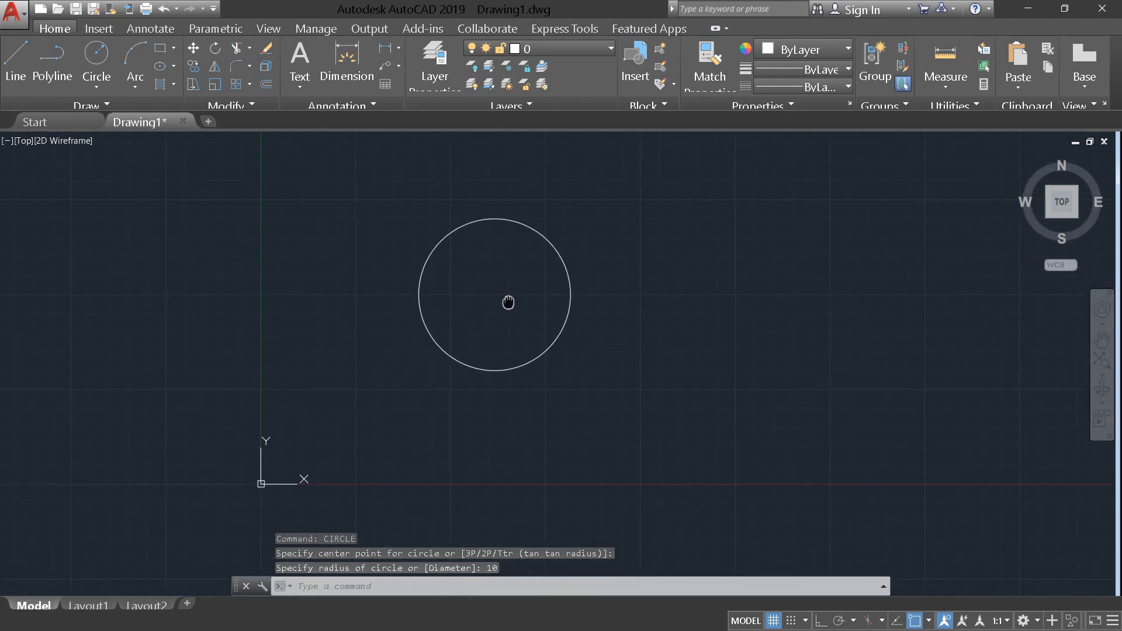
{"action": "mouse_move", "coordinate": [508, 302]}
{"action": "middle_mouse_down"}
{"action": "mouse_move", "coordinate": [514, 382]}
{"action": "mouse_move", "coordinate": [519, 323]}
{"action": "mouse_move", "coordinate": [518, 343]}
{"action": "middle_mouse_up"}
{"action": "scroll", "coordinate": [512, 384], "scroll_direction": "down", "scroll_amount": 1}
{"action": "scroll", "coordinate": [512, 385], "scroll_direction": "up", "scroll_amount": 3}
{"action": "scroll", "coordinate": [513, 386], "scroll_direction": "up", "scroll_amount": 2}
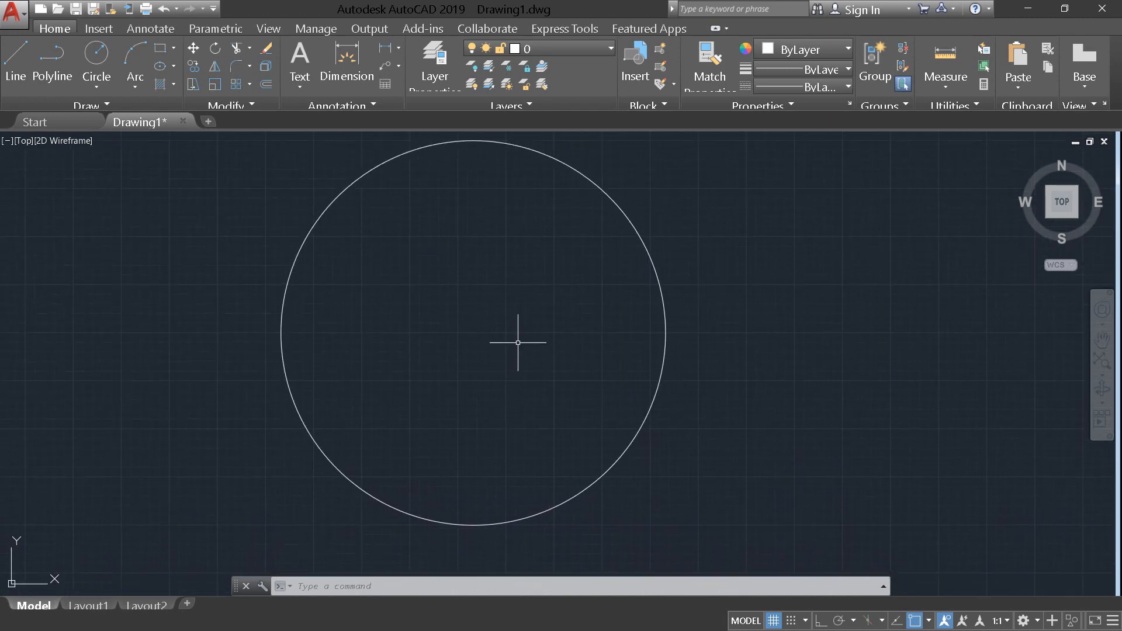
{"action": "scroll", "coordinate": [518, 343], "scroll_direction": "down", "scroll_amount": 2}
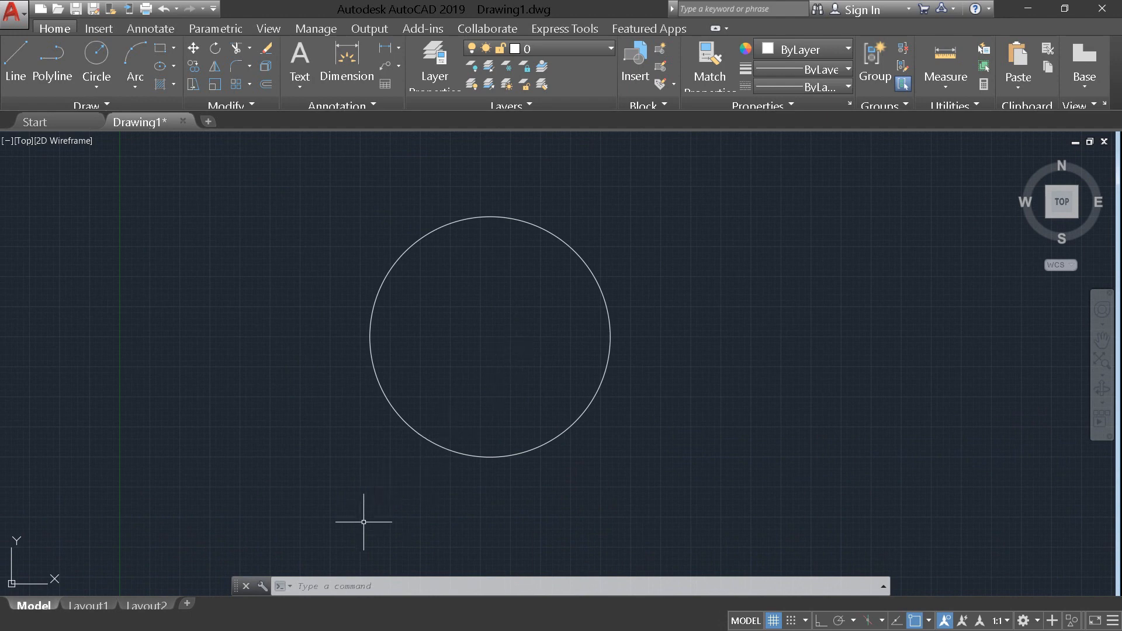
{"action": "left_click", "coordinate": [367, 587]}
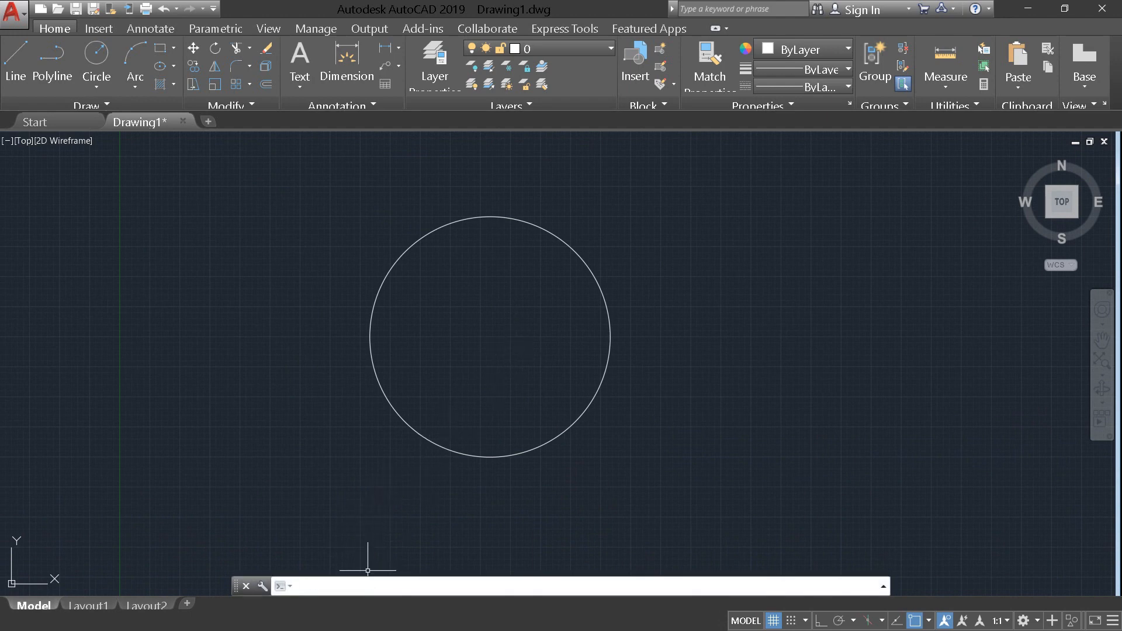
{"action": "type", "text": "pol"}
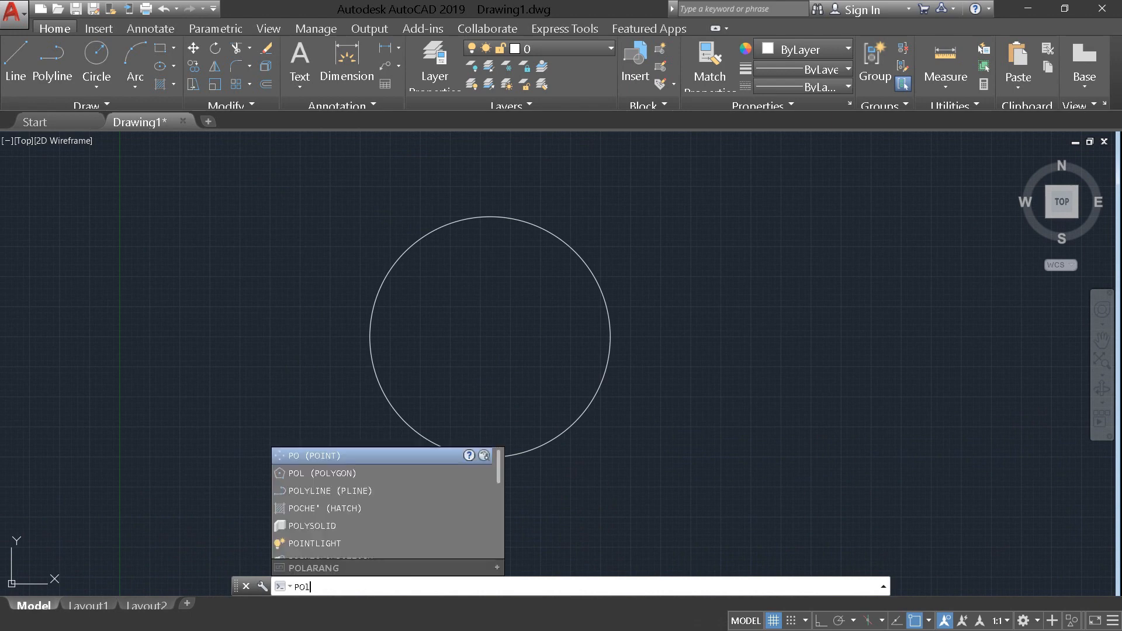
{"action": "key", "text": "Up"}
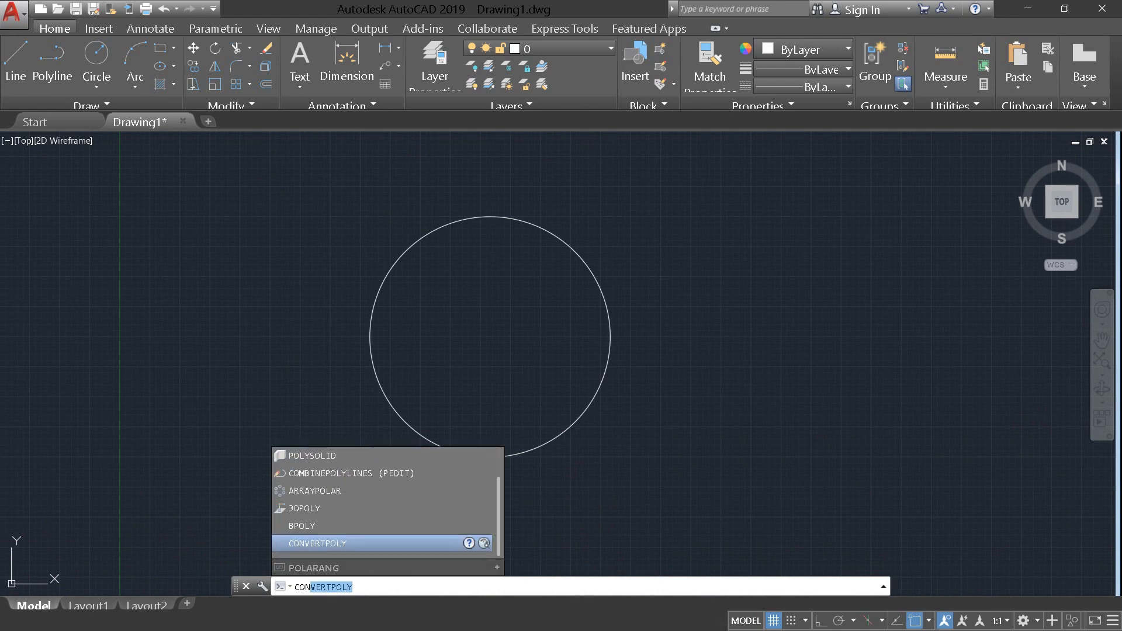
{"action": "key", "text": "Up"}
{"action": "key", "text": "Up"}
{"action": "key", "text": "Up"}
{"action": "key", "text": "Up"}
{"action": "key", "text": "Up"}
{"action": "key", "text": "Up"}
{"action": "key", "text": "Up"}
{"action": "key", "text": "Escape"}
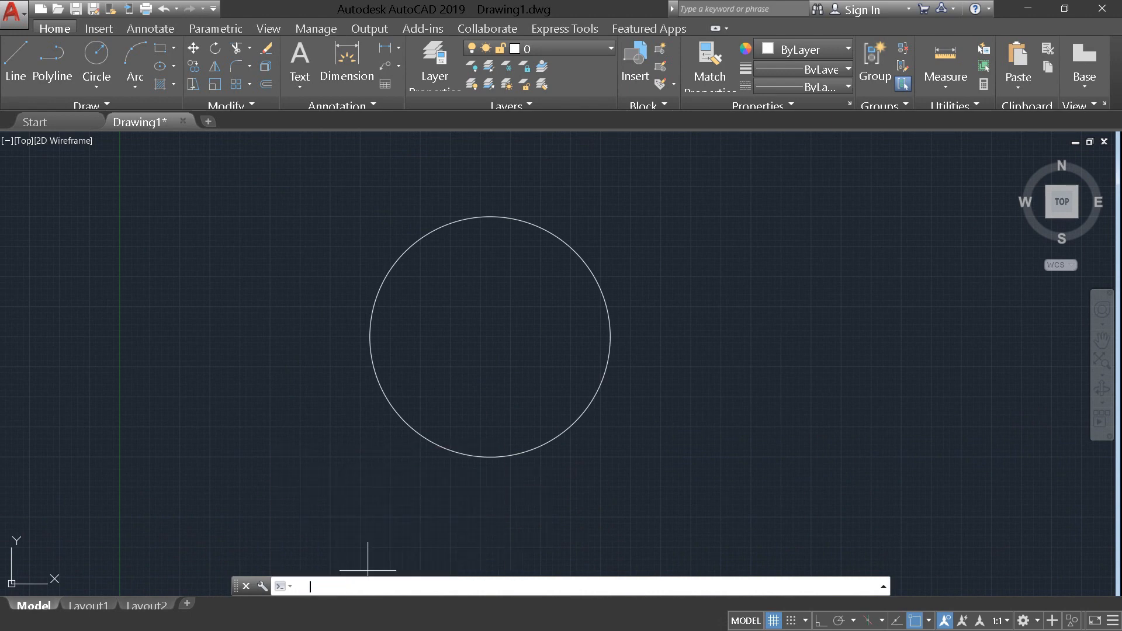
Draw a 6-sided polygon centred on the circle's centre, using the Inscribed in circle option with a radius of 10.
{"action": "type", "text": "pol"}
{"action": "key", "text": "Return"}
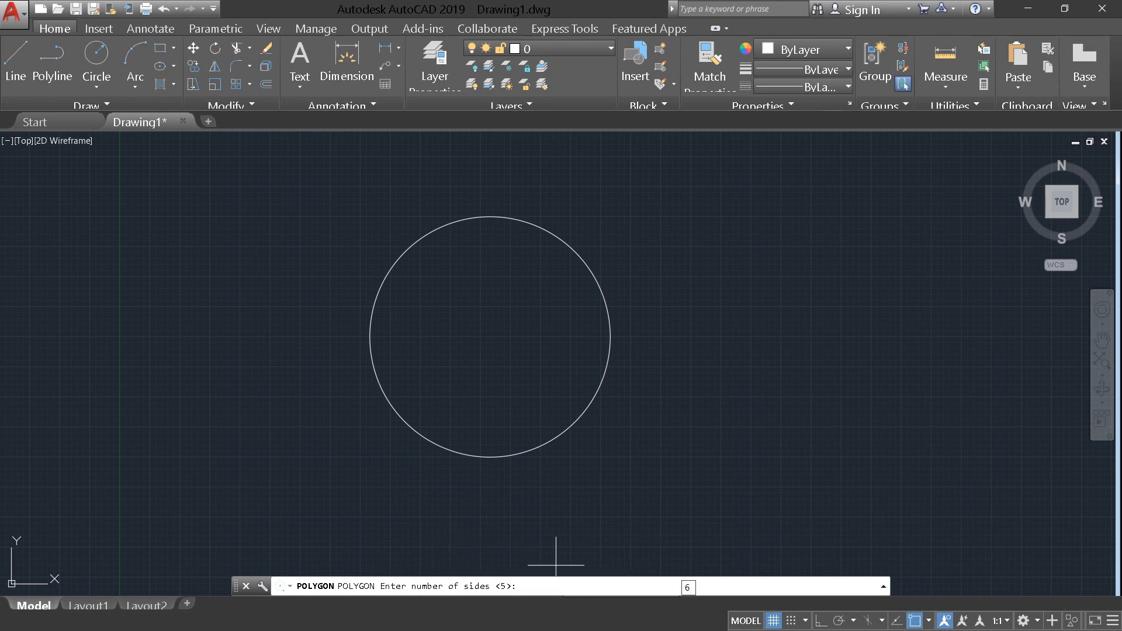
{"action": "key", "text": "Return"}
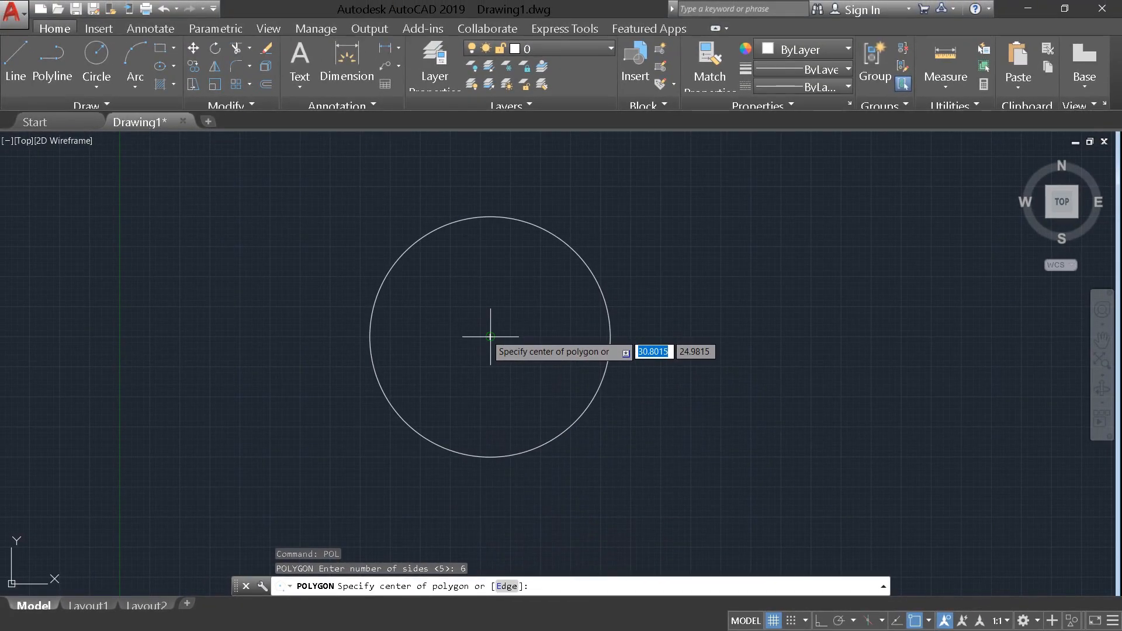
{"action": "left_click", "coordinate": [490, 337]}
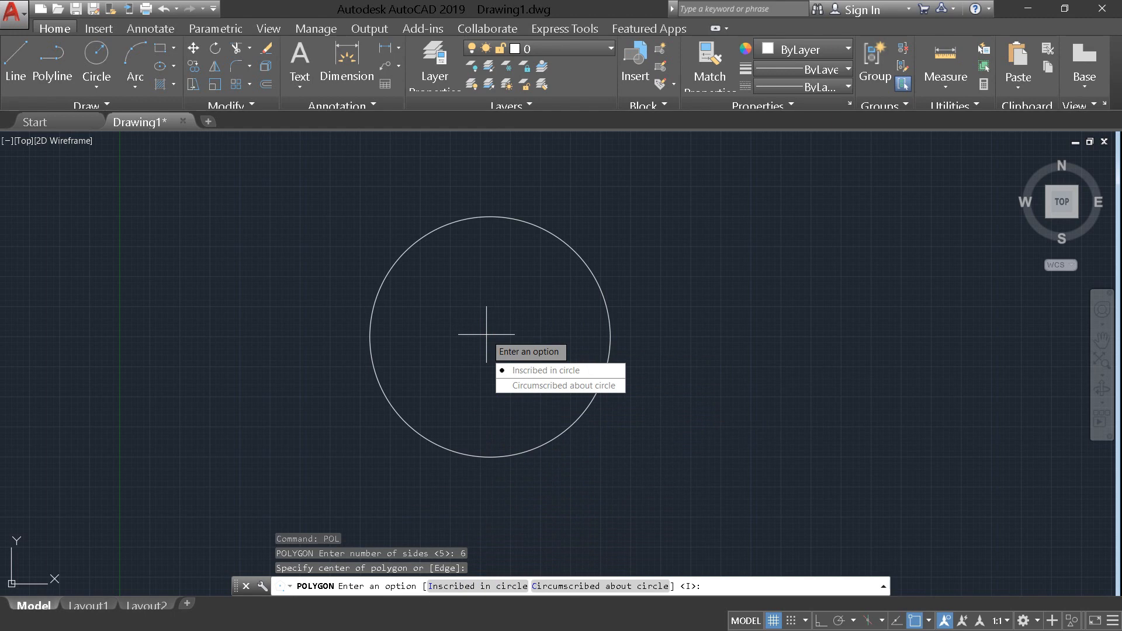
{"action": "key", "text": "Down"}
{"action": "key", "text": "Down"}
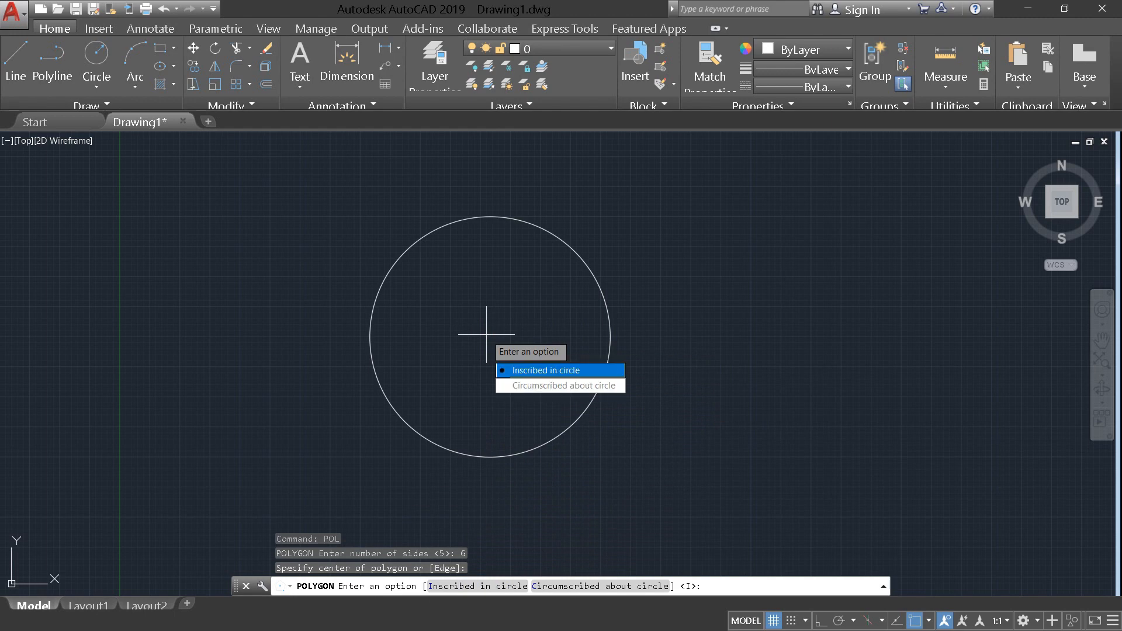
{"action": "key", "text": "Down"}
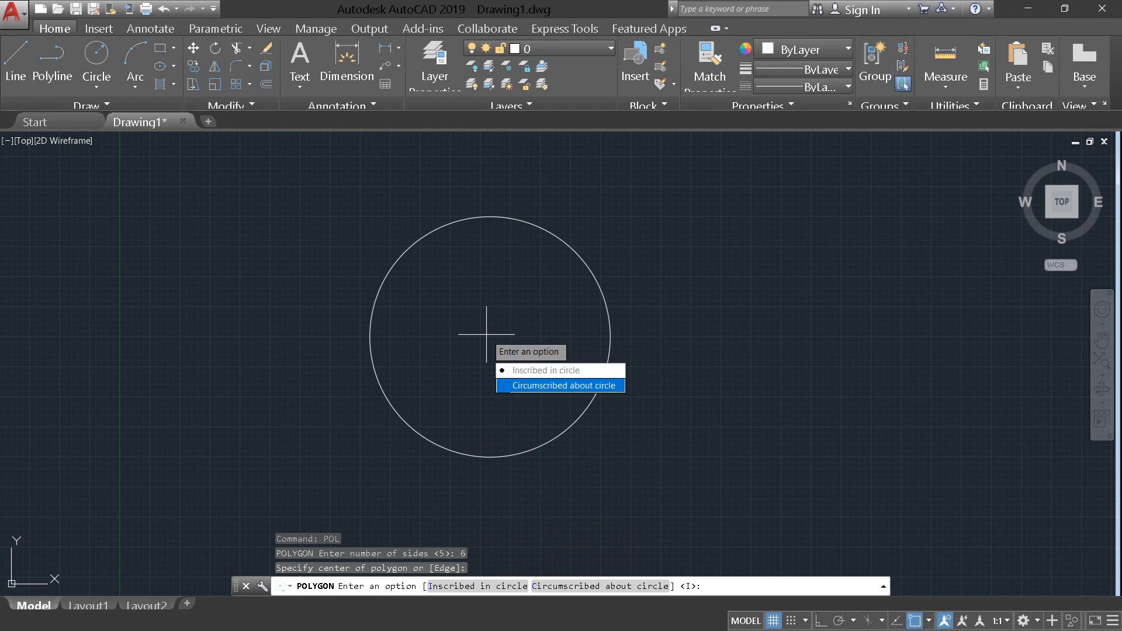
{"action": "key", "text": "Down"}
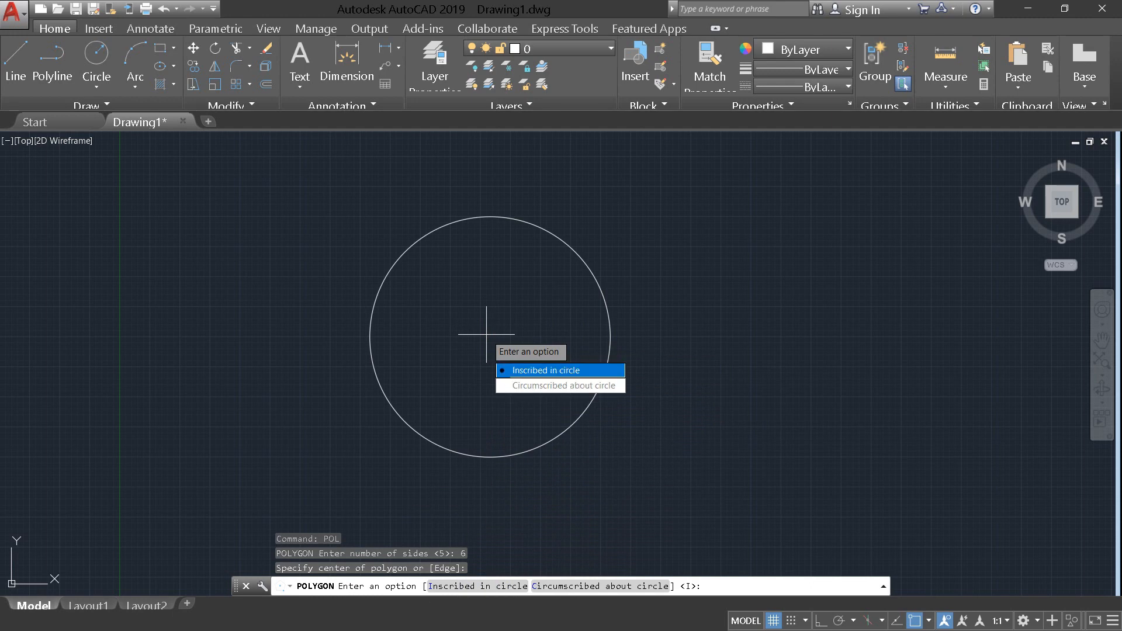
{"action": "key", "text": "Down"}
{"action": "key", "text": "Down"}
{"action": "key", "text": "Return"}
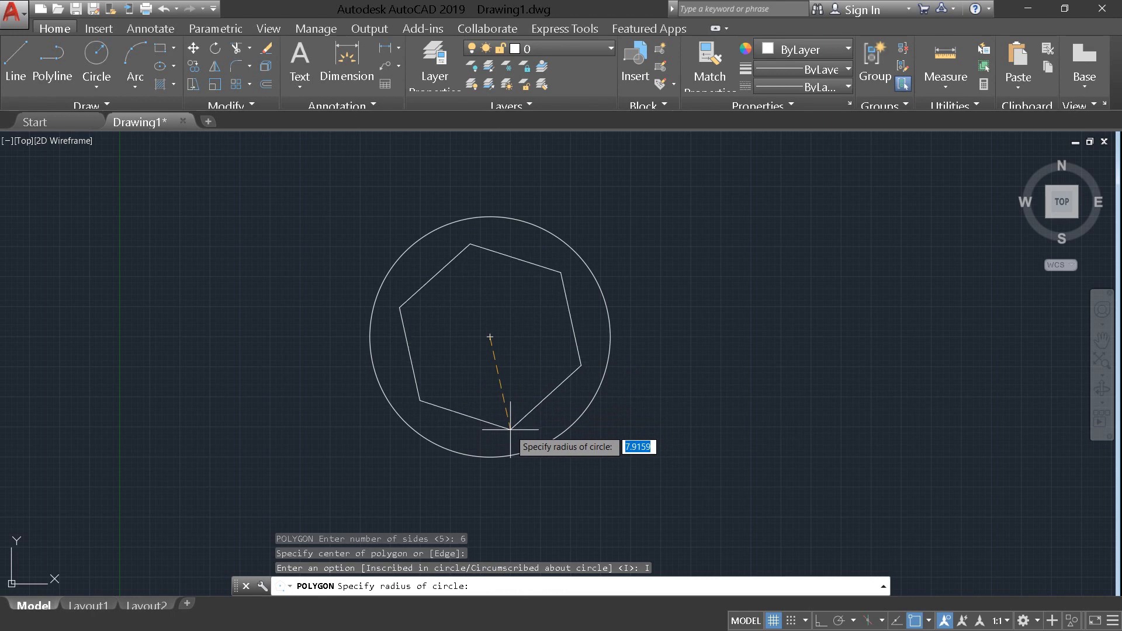
{"action": "key", "text": "BackSpace"}
{"action": "key", "text": "Return"}
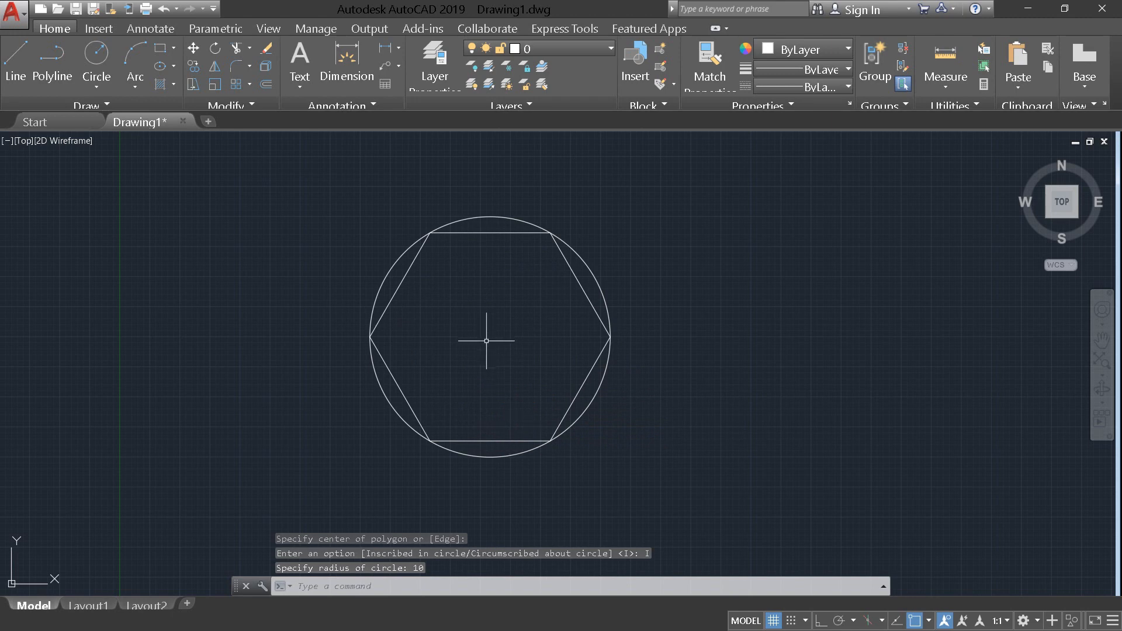
Draw a 6-sided polygon centred on the circle's centre, using the Circumscribed about circle option with a radius of 10.
{"action": "scroll", "coordinate": [491, 339], "scroll_direction": "up", "scroll_amount": 2}
{"action": "scroll", "coordinate": [343, 452], "scroll_direction": "up", "scroll_amount": 2}
{"action": "mouse_move", "coordinate": [342, 451]}
{"action": "middle_mouse_down"}
{"action": "mouse_move", "coordinate": [377, 338]}
{"action": "mouse_move", "coordinate": [228, 408]}
{"action": "mouse_move", "coordinate": [190, 458]}
{"action": "middle_mouse_up"}
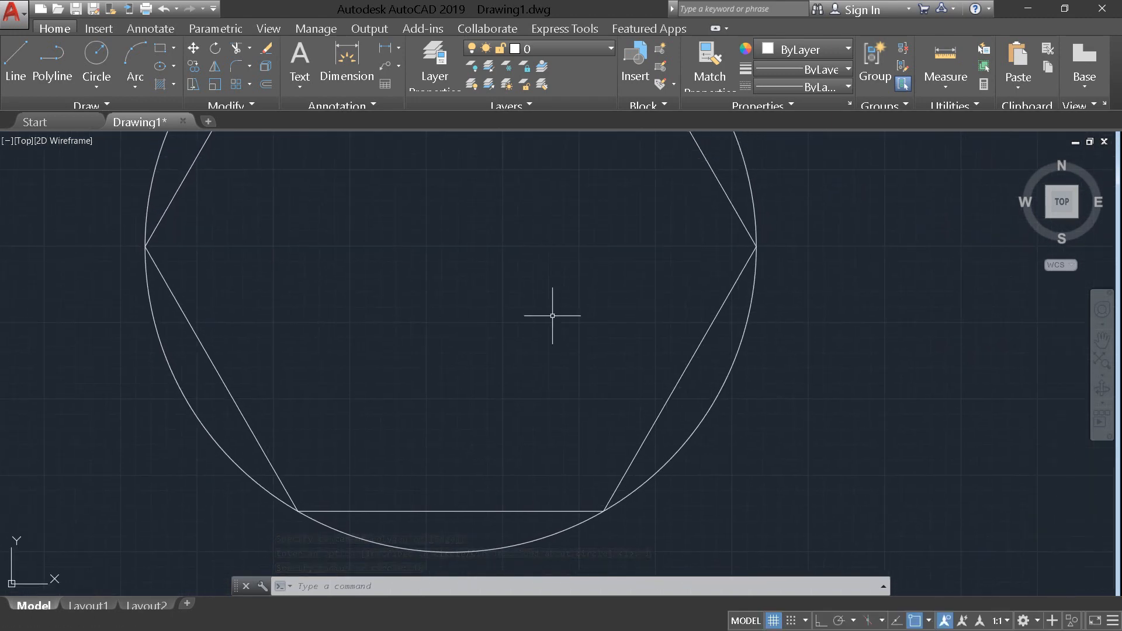
{"action": "scroll", "coordinate": [626, 308], "scroll_direction": "down", "scroll_amount": 6}
{"action": "mouse_move", "coordinate": [609, 301]}
{"action": "middle_mouse_down"}
{"action": "mouse_move", "coordinate": [518, 380]}
{"action": "mouse_move", "coordinate": [508, 353]}
{"action": "middle_mouse_up"}
{"action": "scroll", "coordinate": [509, 395], "scroll_direction": "up", "scroll_amount": 3}
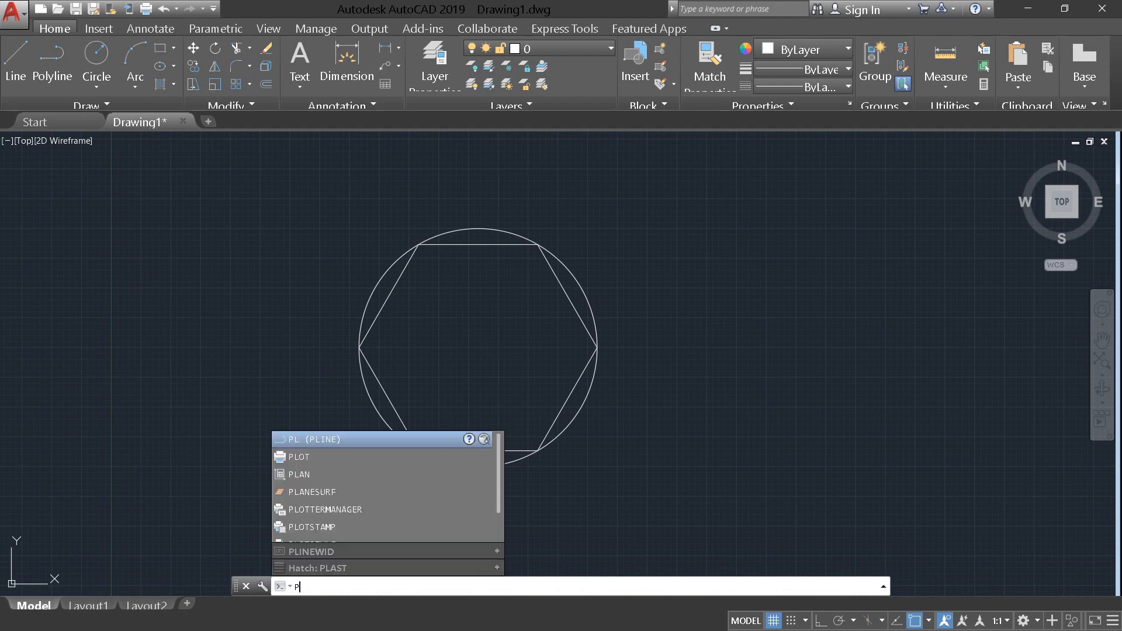
{"action": "type", "text": "OL"}
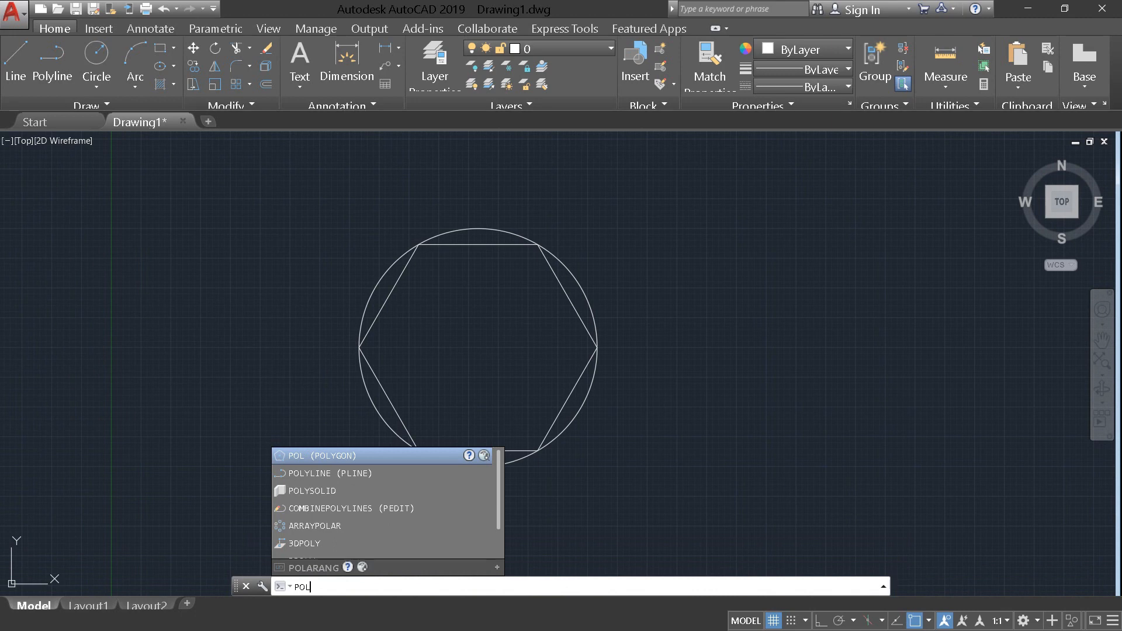
{"action": "key", "text": "Down"}
{"action": "key", "text": "Down"}
{"action": "key", "text": "Down"}
{"action": "key", "text": "Up"}
{"action": "key", "text": "Up"}
{"action": "key", "text": "Up"}
{"action": "key", "text": "Return"}
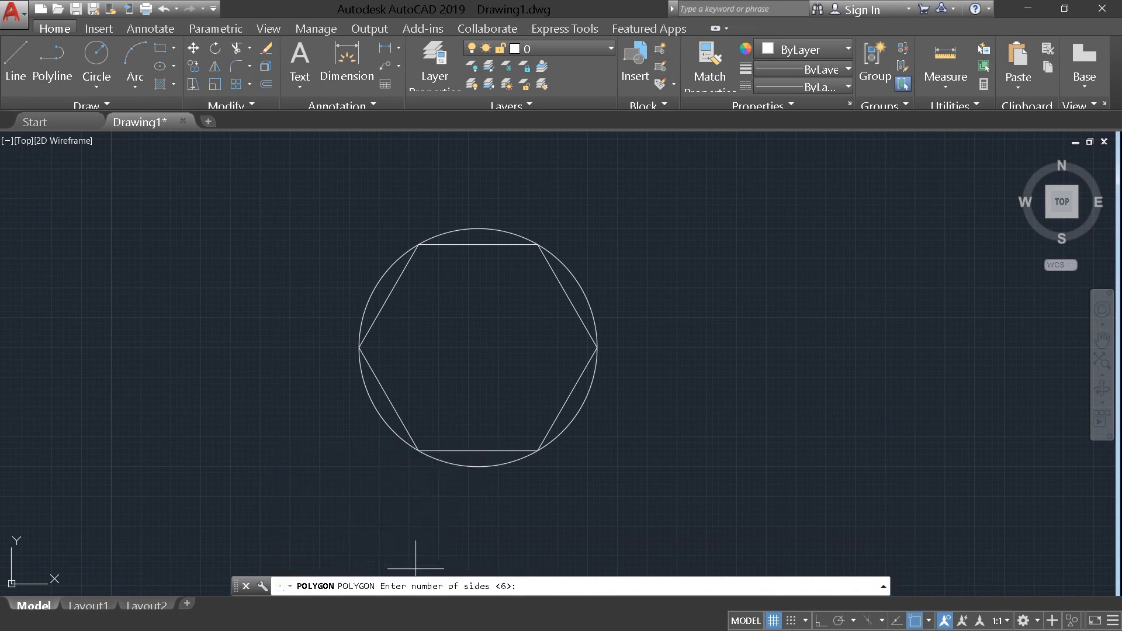
{"action": "key", "text": "Return"}
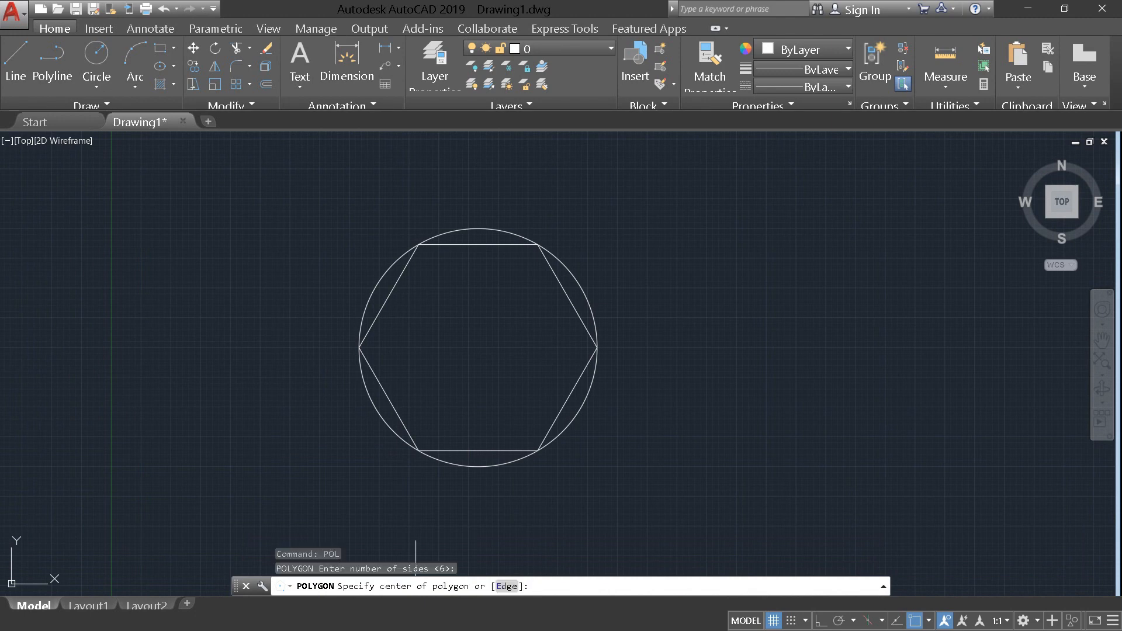
{"action": "left_click", "coordinate": [481, 345]}
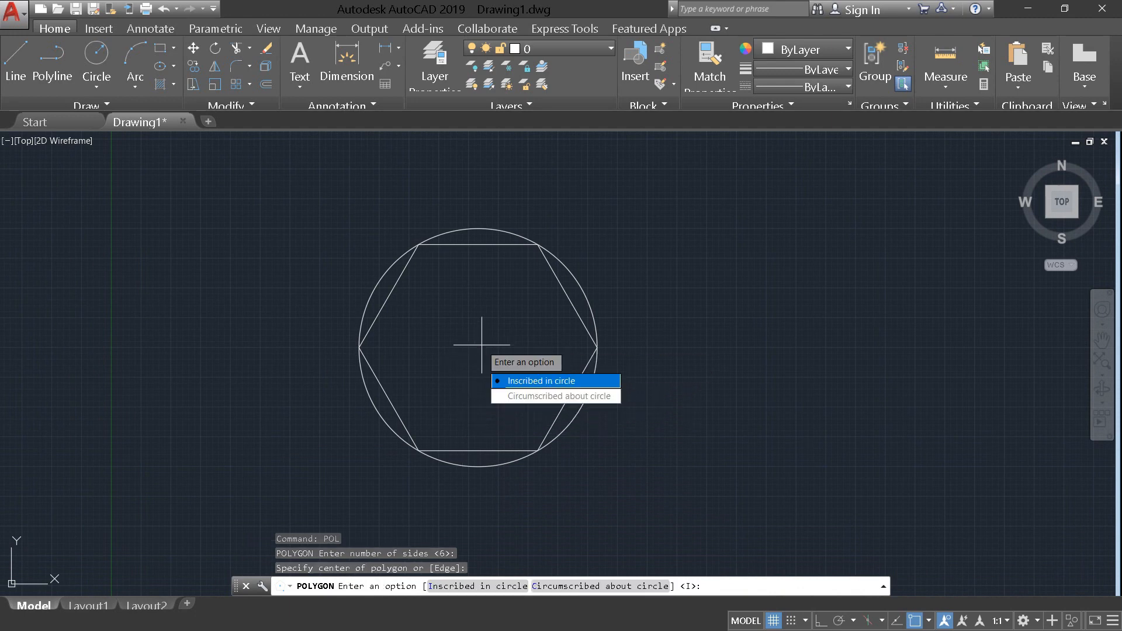
{"action": "key", "text": "Down"}
{"action": "key", "text": "Return"}
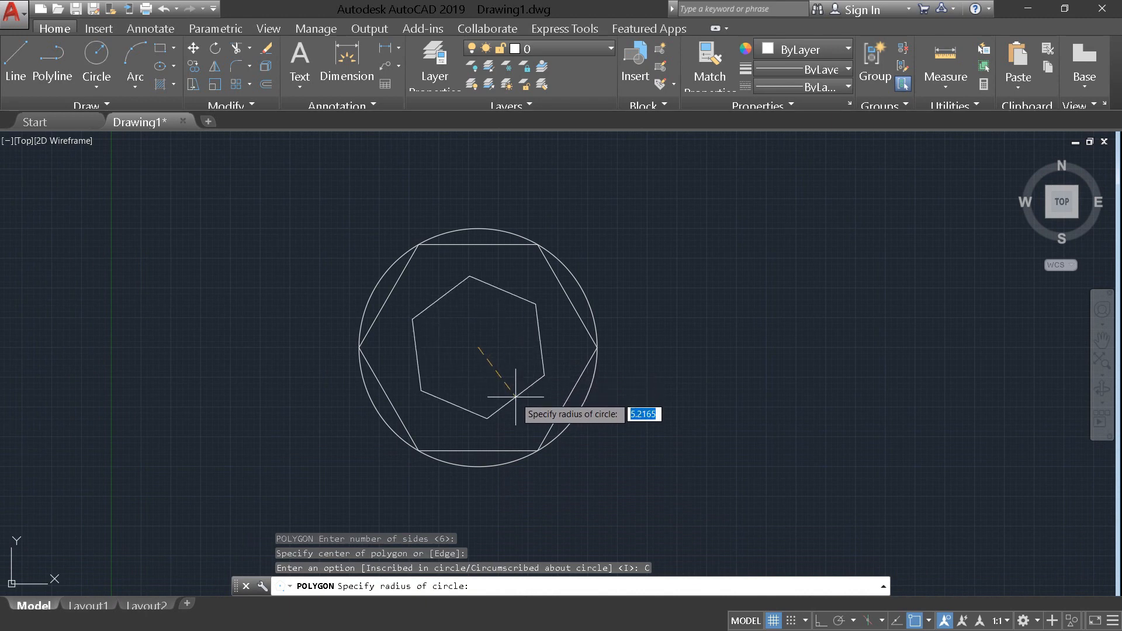
{"action": "key", "text": "BackSpace"}
{"action": "key", "text": "Return"}
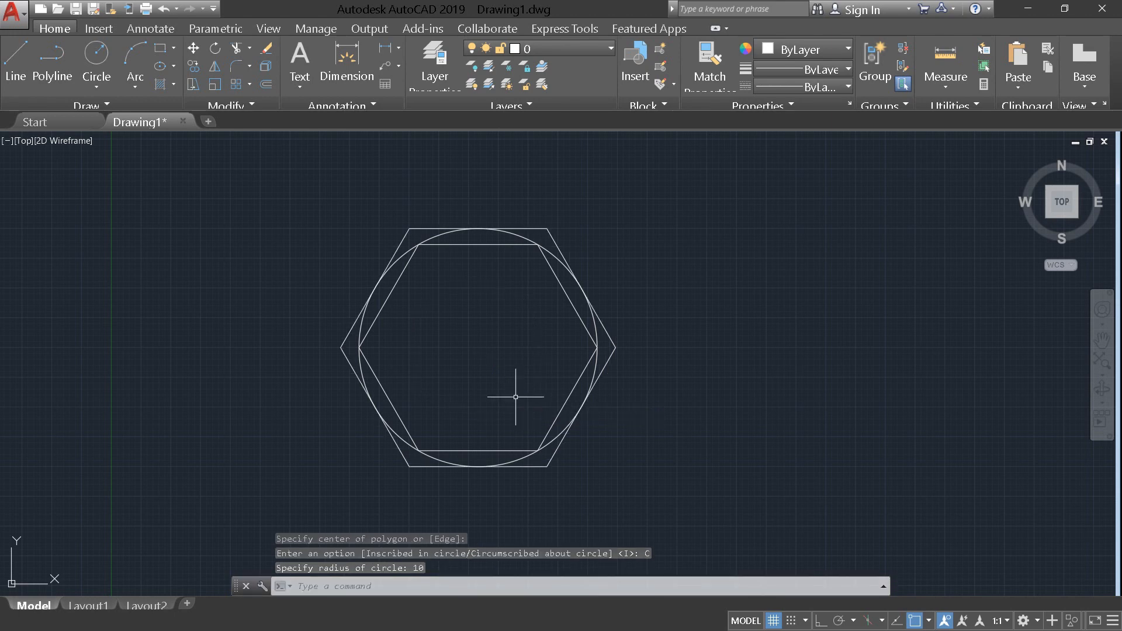
Change the circle's colour to dark red 153,27,30.
{"action": "scroll", "coordinate": [639, 359], "scroll_direction": "up", "scroll_amount": 5}
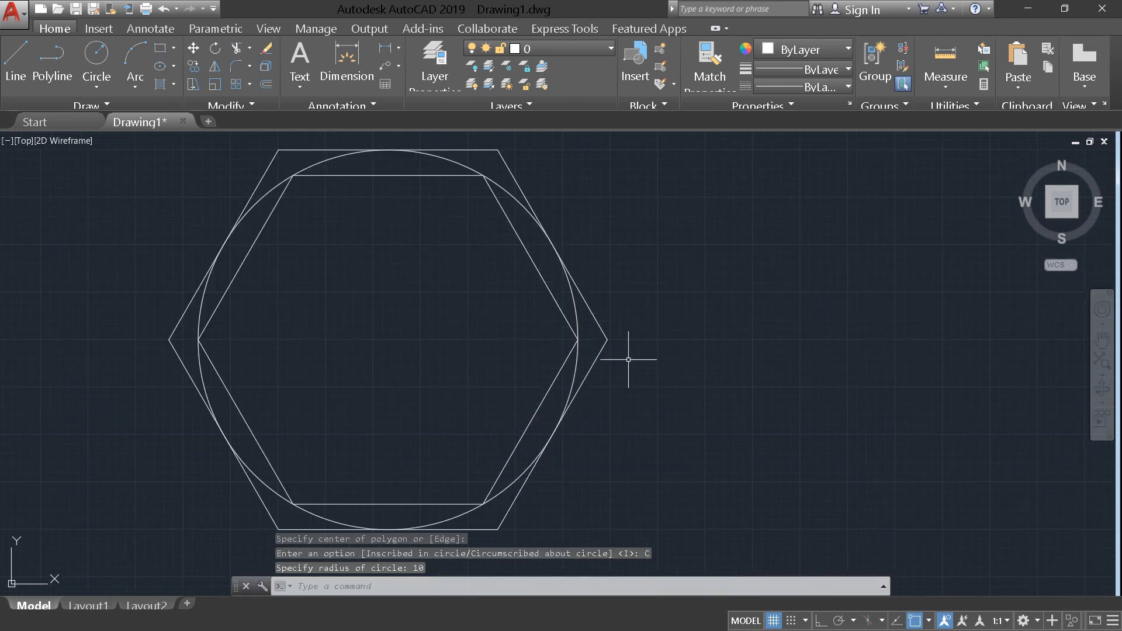
{"action": "middle_click_drag", "start_coordinate": [518, 249], "coordinate": [429, 526]}
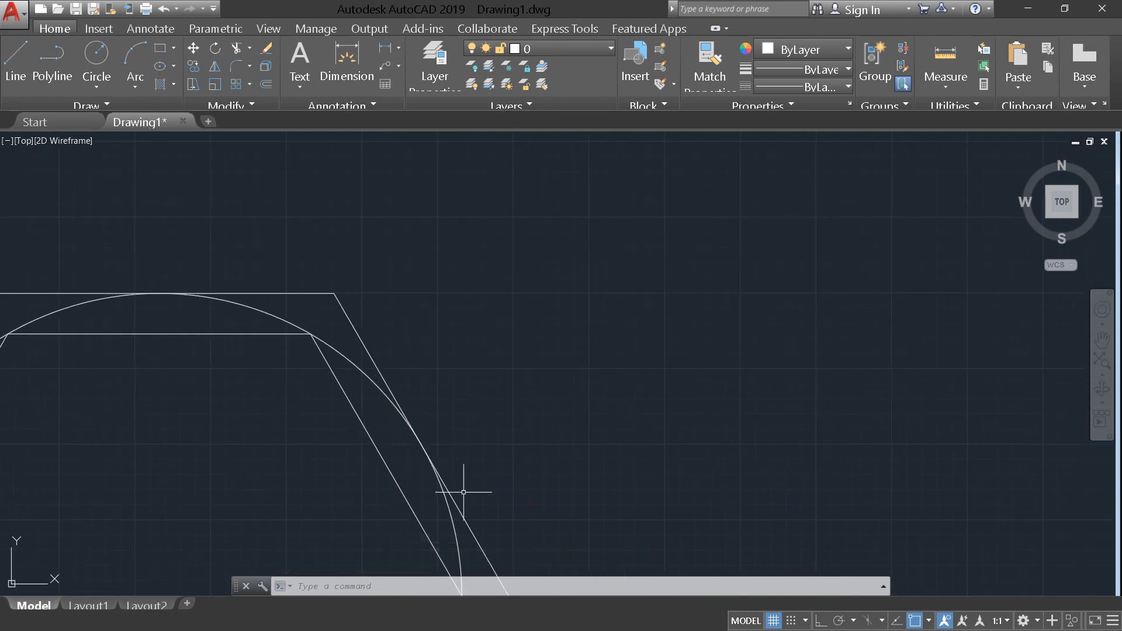
{"action": "scroll", "coordinate": [319, 464], "scroll_direction": "down", "scroll_amount": 4}
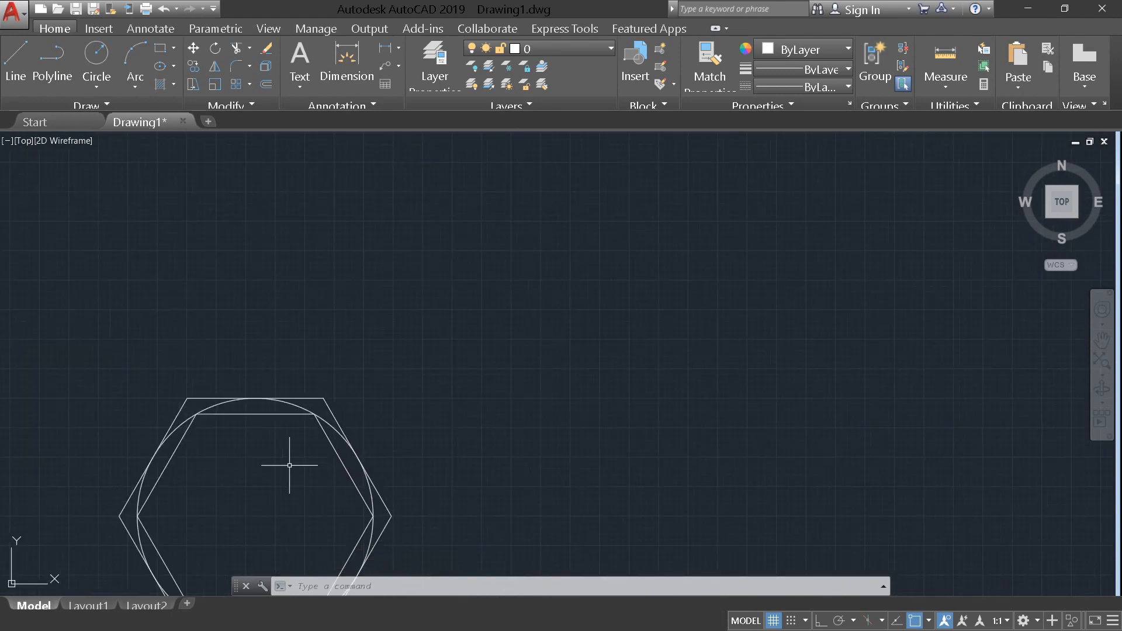
{"action": "mouse_move", "coordinate": [293, 459]}
{"action": "middle_mouse_down"}
{"action": "mouse_move", "coordinate": [250, 497]}
{"action": "mouse_move", "coordinate": [401, 292]}
{"action": "mouse_move", "coordinate": [413, 363]}
{"action": "middle_mouse_up"}
{"action": "scroll", "coordinate": [419, 366], "scroll_direction": "down", "scroll_amount": 2}
{"action": "scroll", "coordinate": [420, 367], "scroll_direction": "up", "scroll_amount": 2}
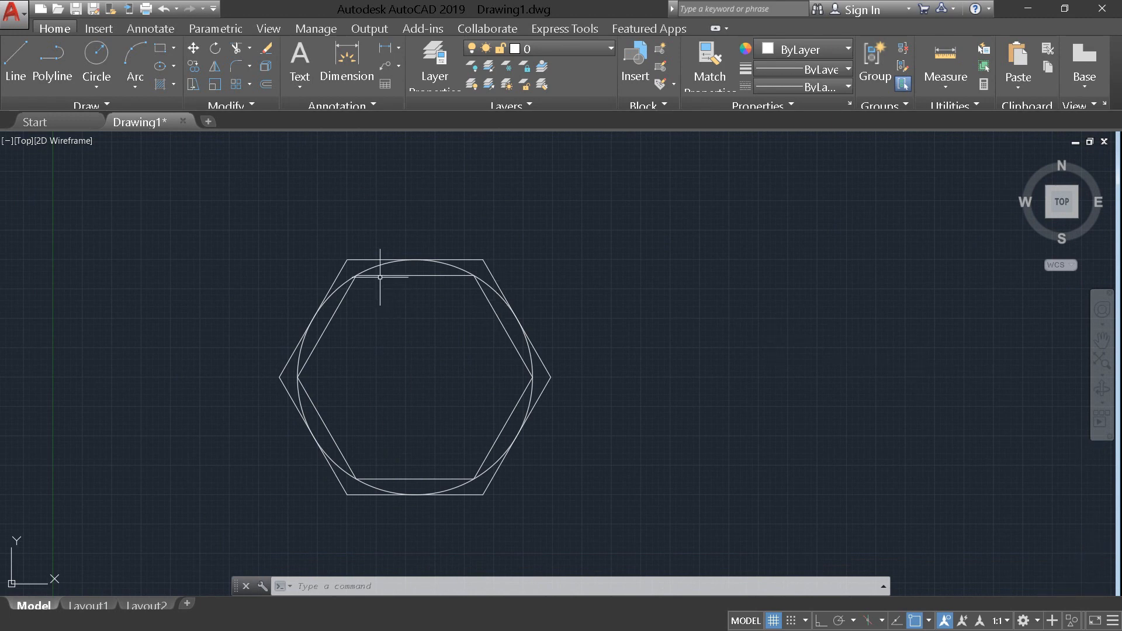
{"action": "scroll", "coordinate": [379, 276], "scroll_direction": "up", "scroll_amount": 2}
{"action": "left_click", "coordinate": [365, 266]}
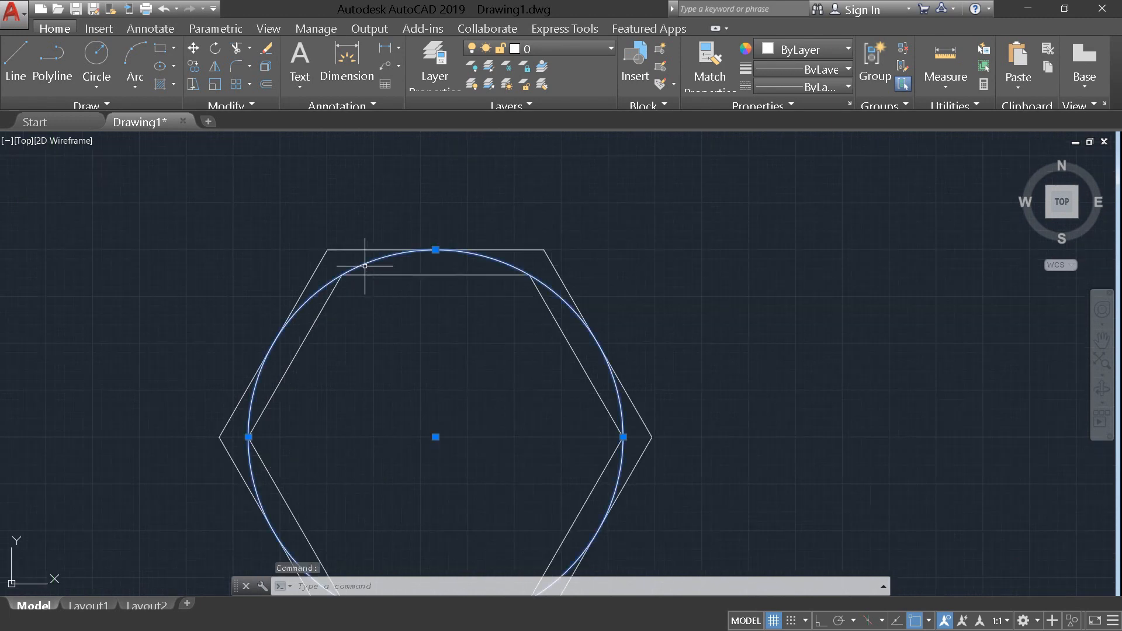
{"action": "left_click", "coordinate": [803, 49]}
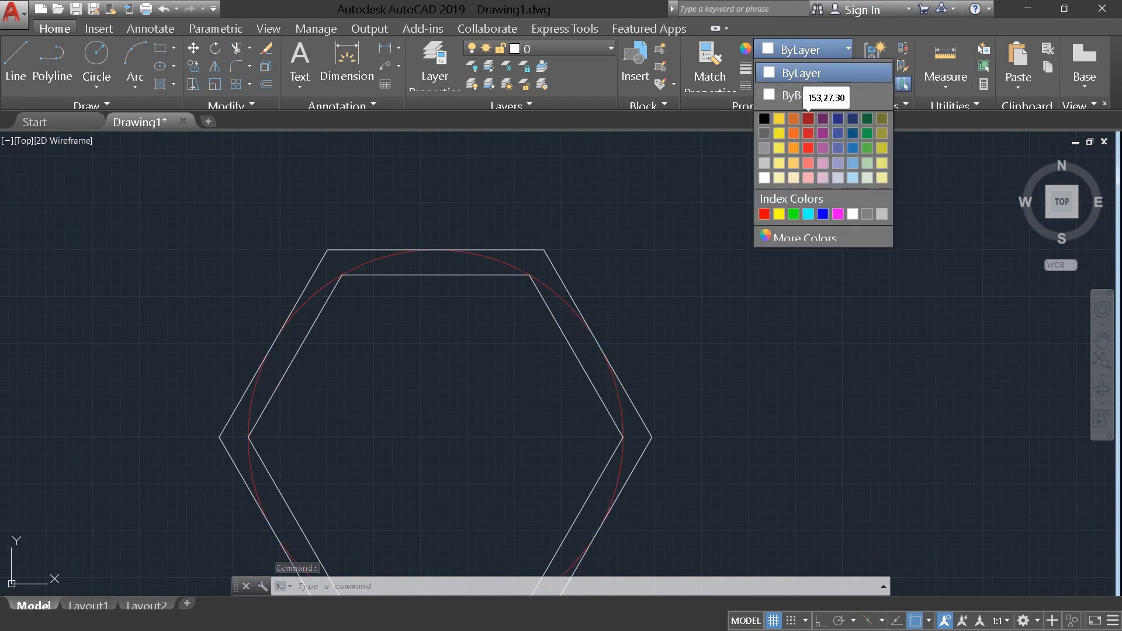
{"action": "left_click", "coordinate": [809, 119]}
{"action": "type", "text": "pol"}
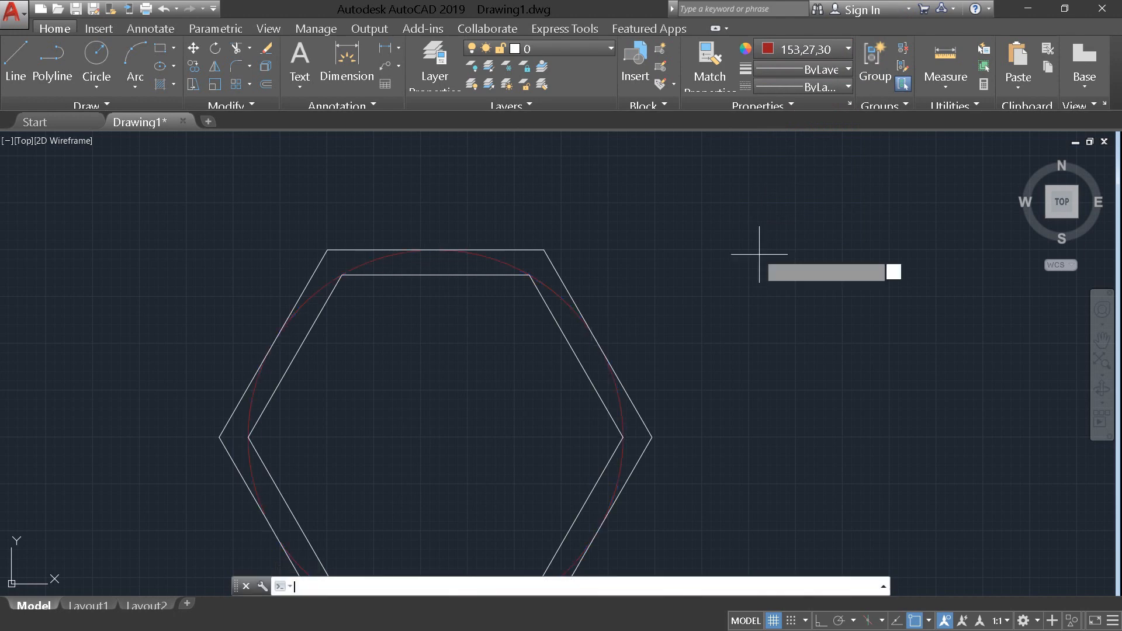
{"action": "key", "text": "Return"}
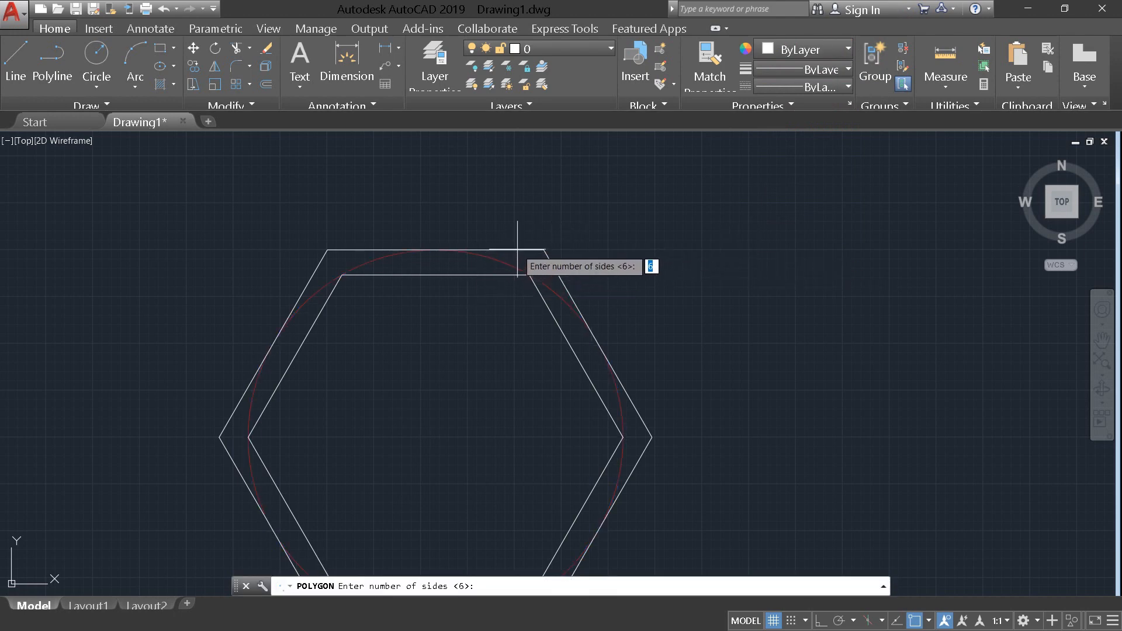
{"action": "key", "text": "Escape"}
{"action": "key", "text": "Escape"}
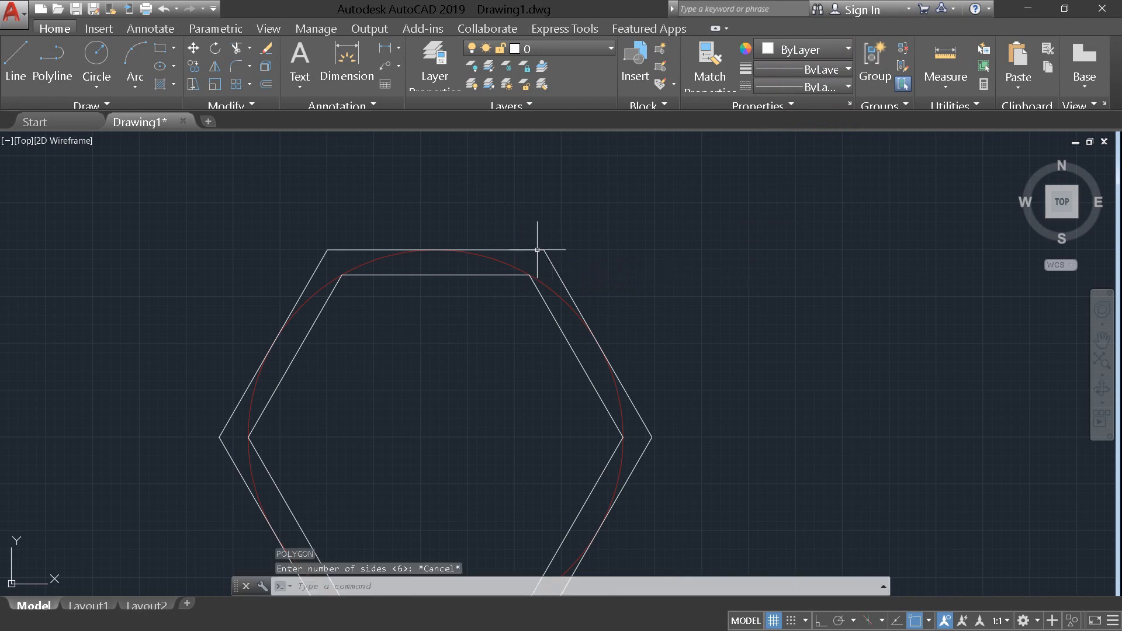
Change the outer, circumscribed hexagon's colour to yellow 248,215,49.
{"action": "left_click", "coordinate": [537, 250]}
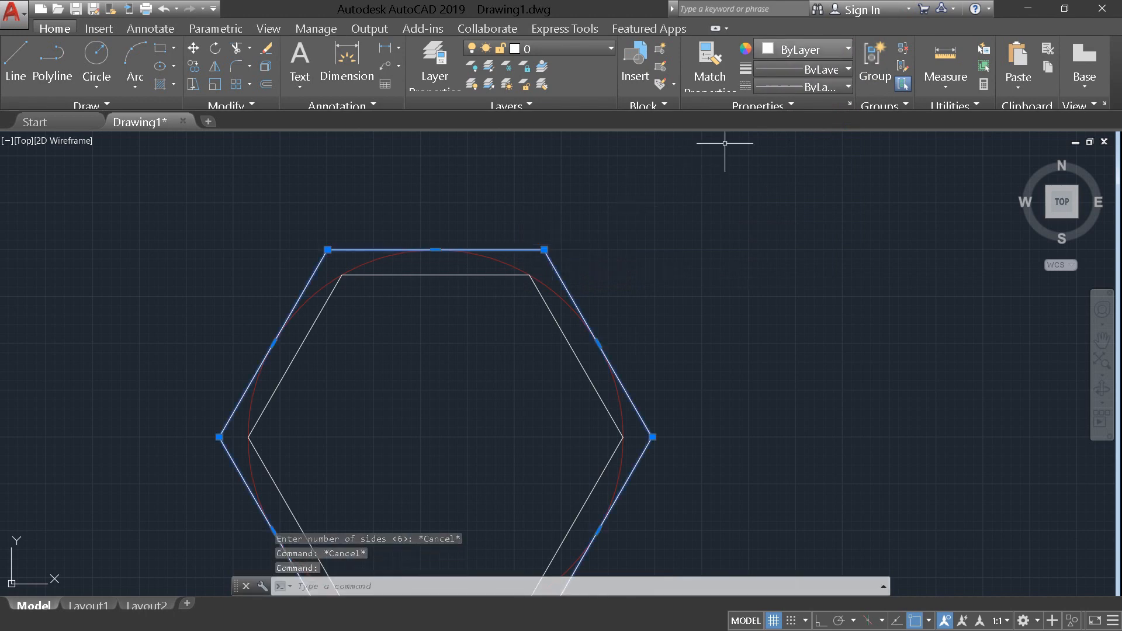
{"action": "left_click", "coordinate": [804, 49]}
{"action": "left_click", "coordinate": [779, 119]}
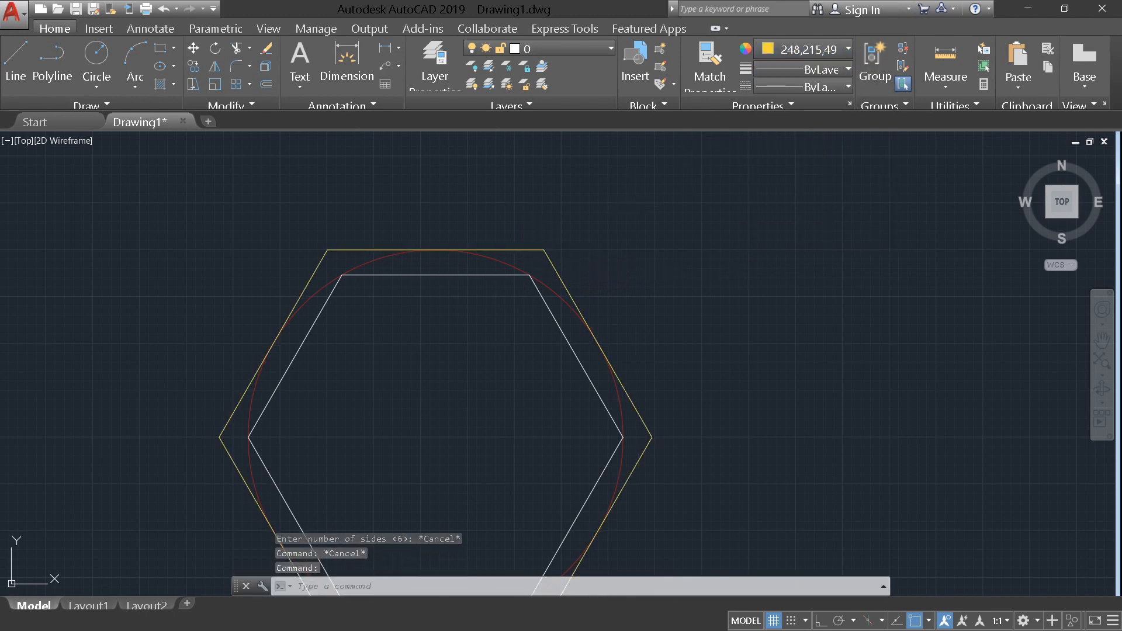
{"action": "key", "text": "Return"}
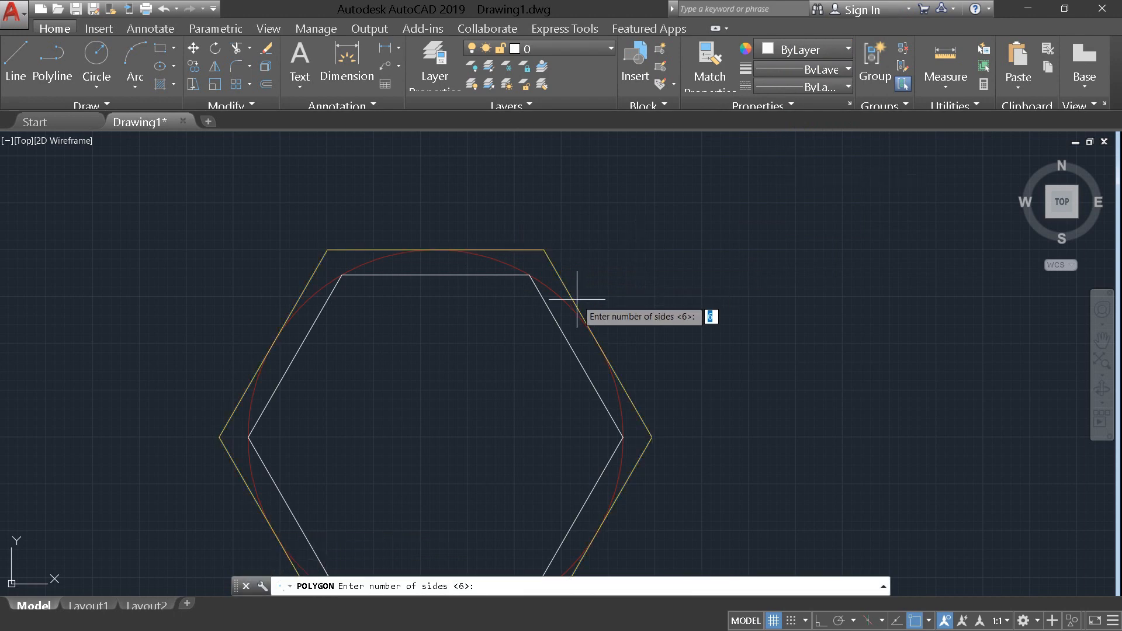
{"action": "key", "text": "Escape"}
Change the inner, inscribed hexagon's colour to blue 16,86,137.
{"action": "left_click", "coordinate": [553, 317]}
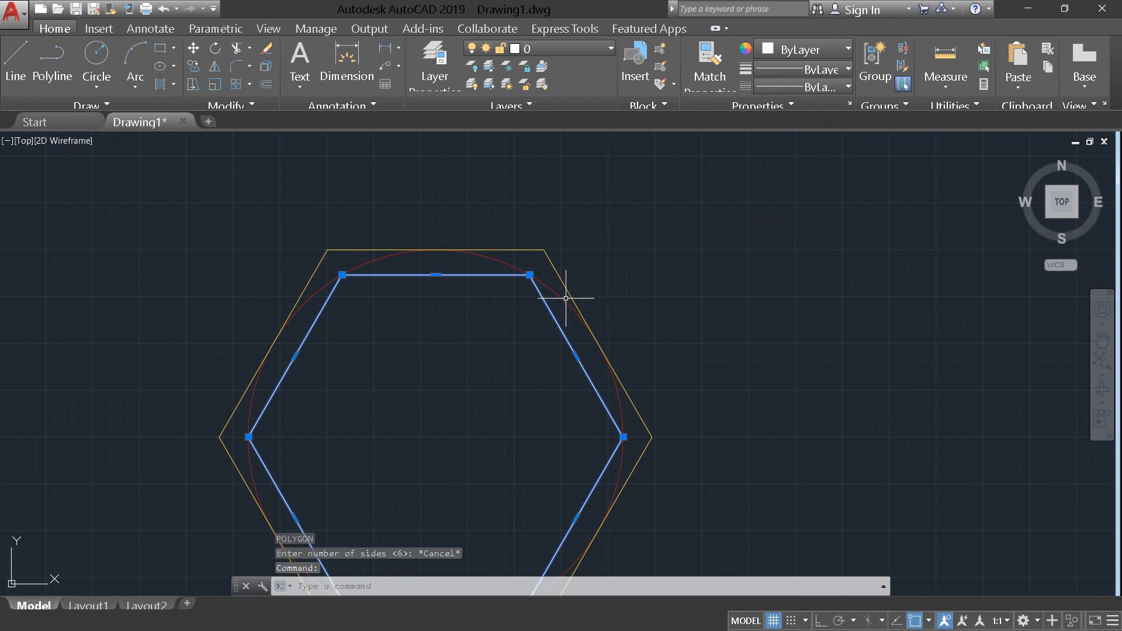
{"action": "left_click", "coordinate": [804, 49]}
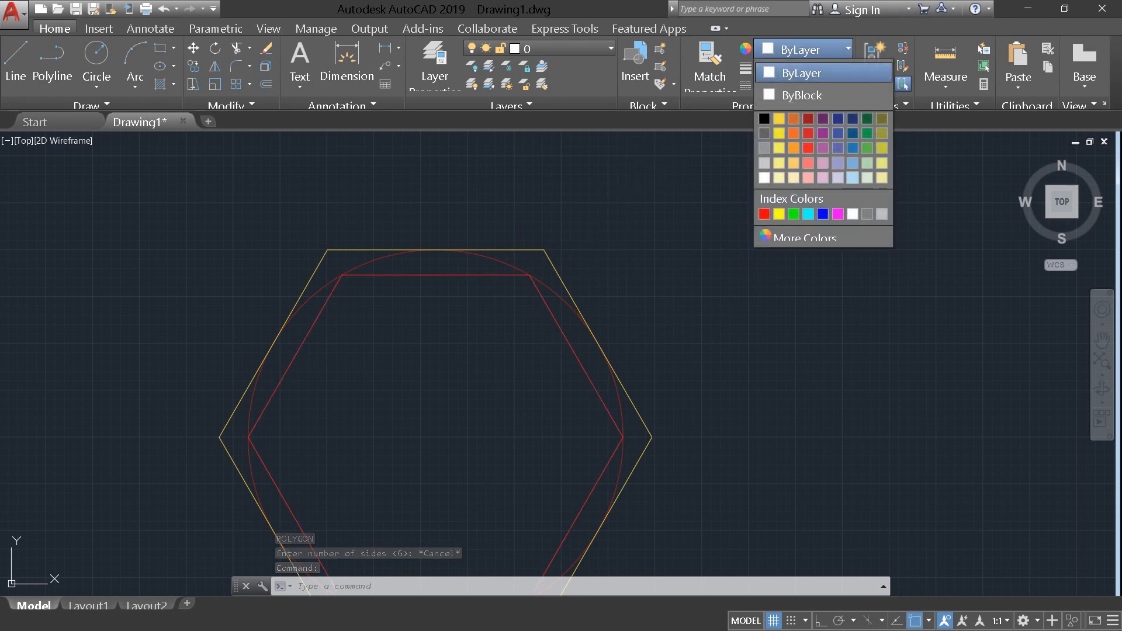
{"action": "left_click", "coordinate": [853, 134]}
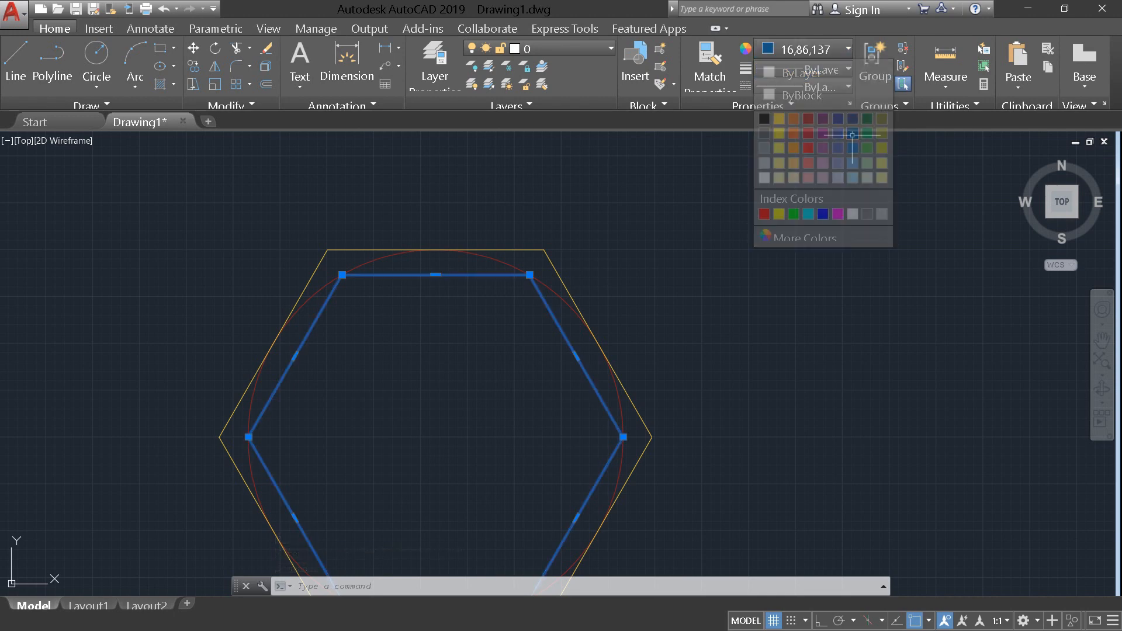
{"action": "key", "text": "Return"}
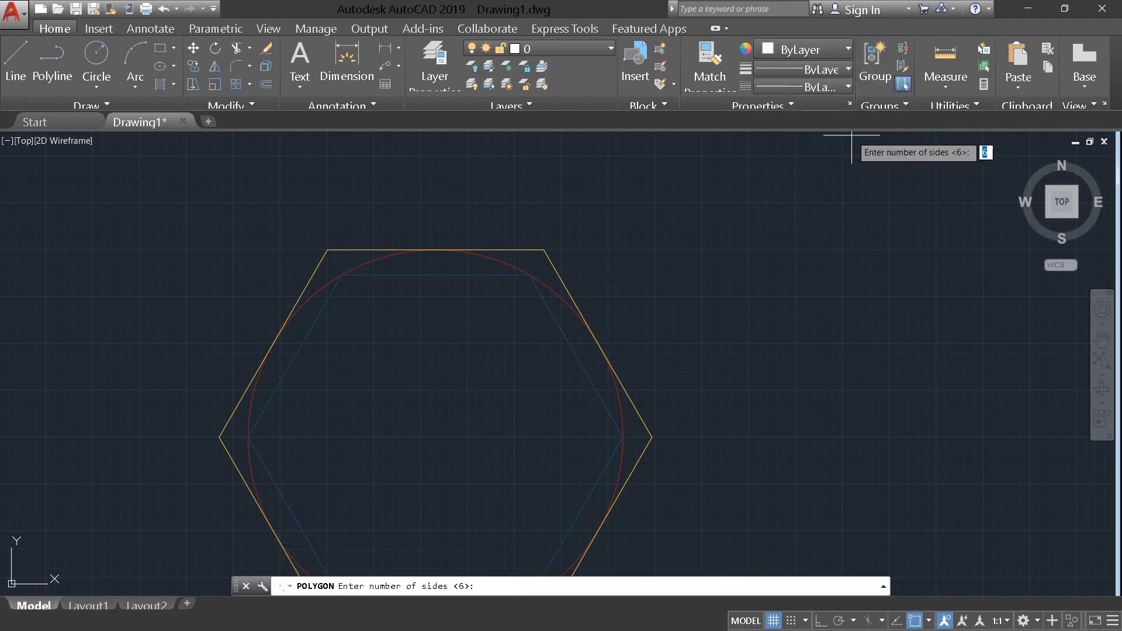
Examine how the inscribed and circumscribed hexagons relate to the circle between them, leaving no command active.
{"action": "scroll", "coordinate": [757, 286], "scroll_direction": "down", "scroll_amount": 2}
{"action": "middle_click_drag", "start_coordinate": [596, 369], "coordinate": [538, 310]}
{"action": "scroll", "coordinate": [541, 312], "scroll_direction": "up", "scroll_amount": 4}
{"action": "scroll", "coordinate": [541, 311], "scroll_direction": "down", "scroll_amount": 2}
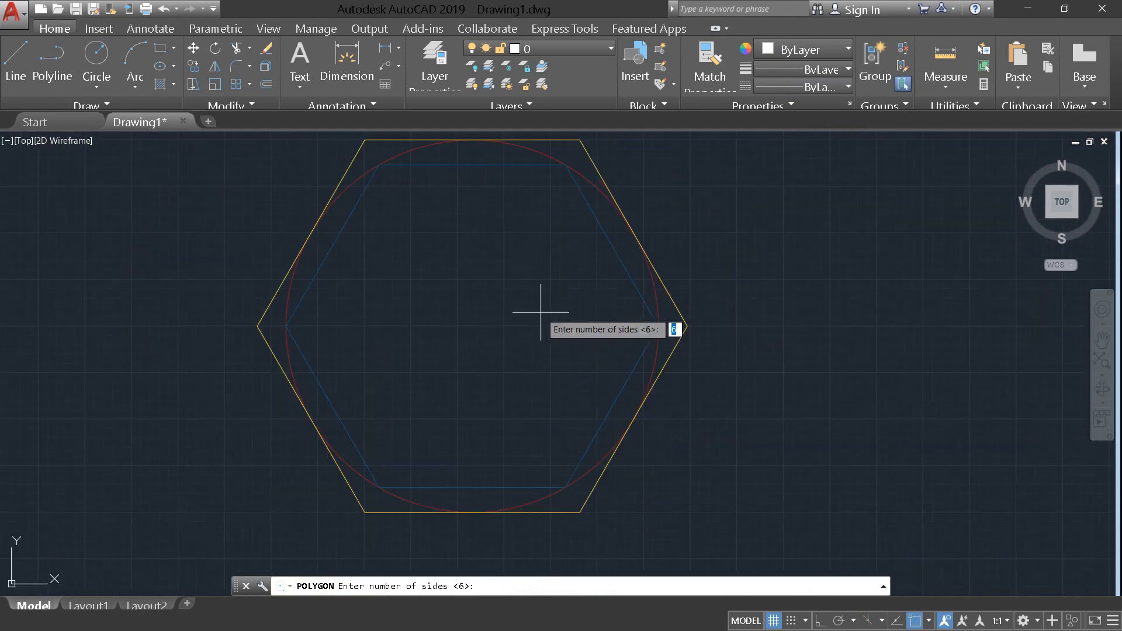
{"action": "middle_click_drag", "start_coordinate": [531, 293], "coordinate": [528, 322]}
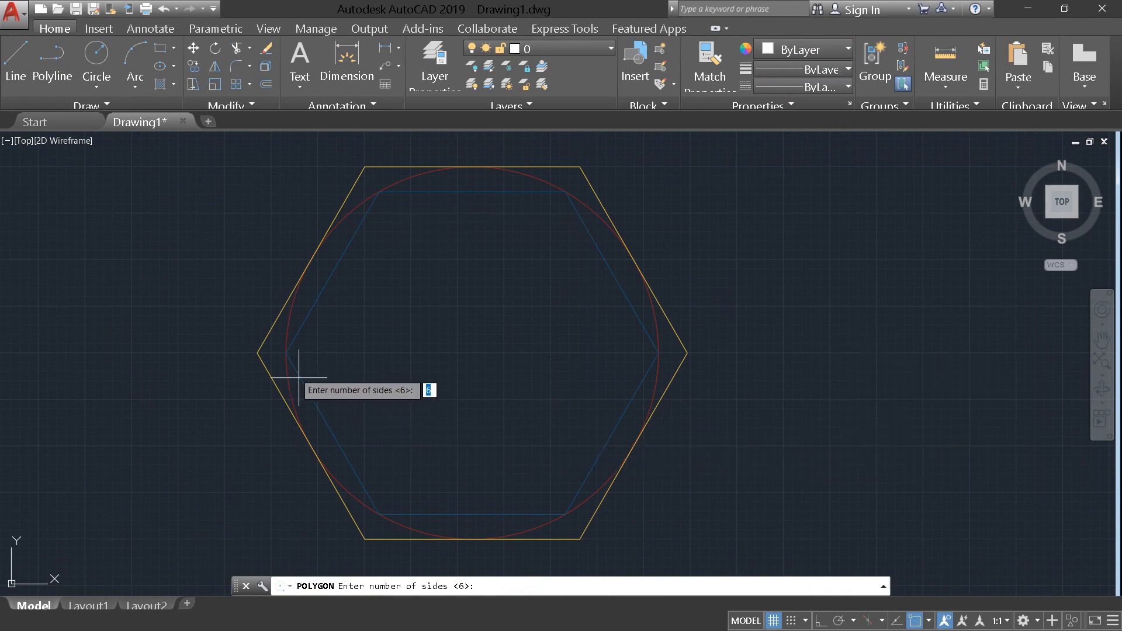
{"action": "key", "text": "Escape"}
{"action": "key", "text": "Escape"}
{"action": "key", "text": "Escape"}
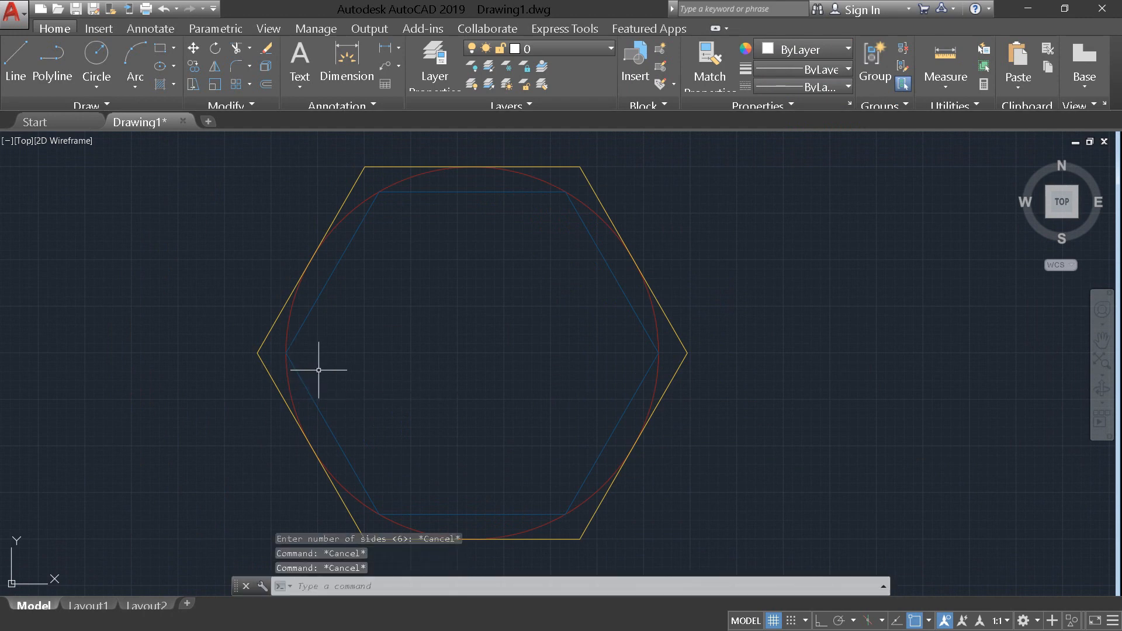
Erase the circle and both hexagons from the drawing.
{"action": "left_click", "coordinate": [809, 389]}
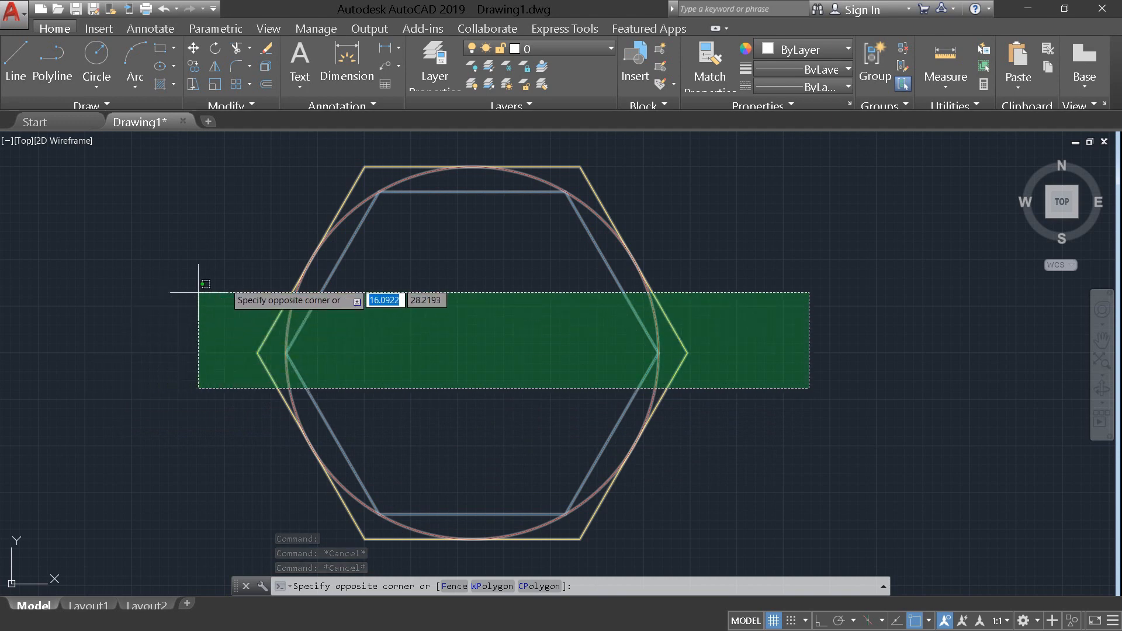
{"action": "left_click", "coordinate": [227, 282]}
{"action": "key", "text": "Delete"}
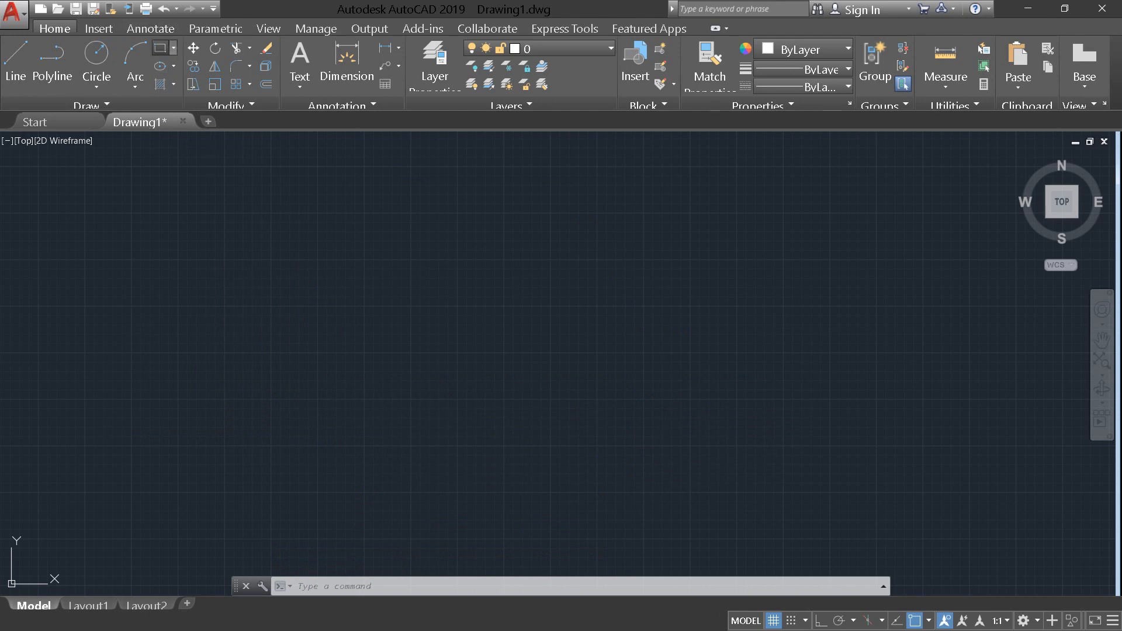
Draw a freehand rectangle about twice as wide as it is high, left of the centre of the empty drawing area.
{"action": "left_click", "coordinate": [160, 48]}
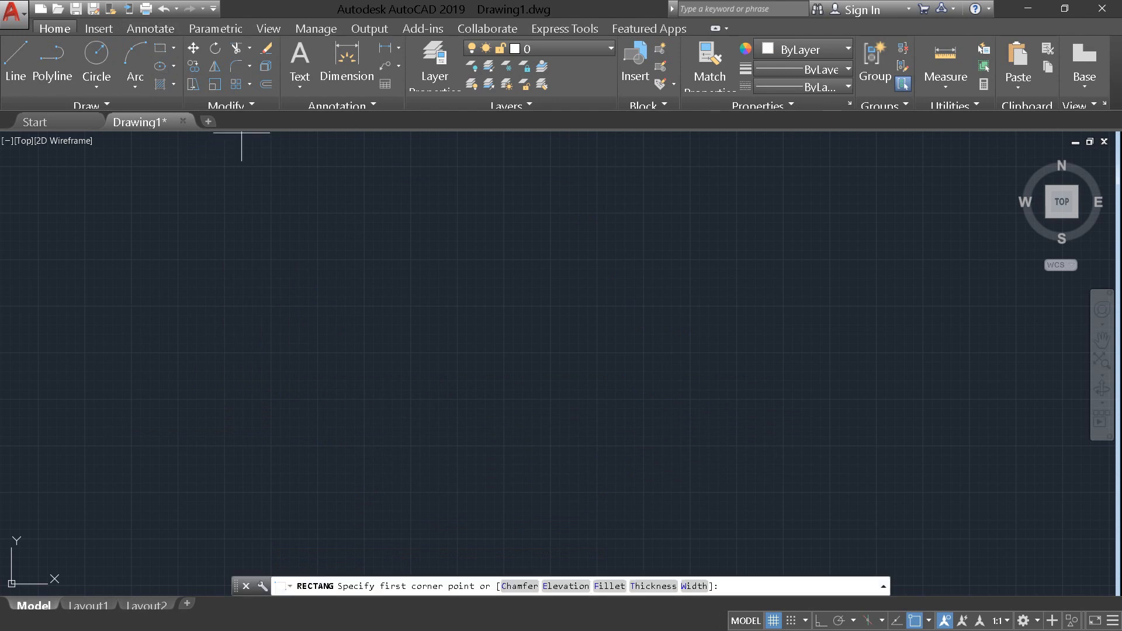
{"action": "left_click", "coordinate": [278, 261]}
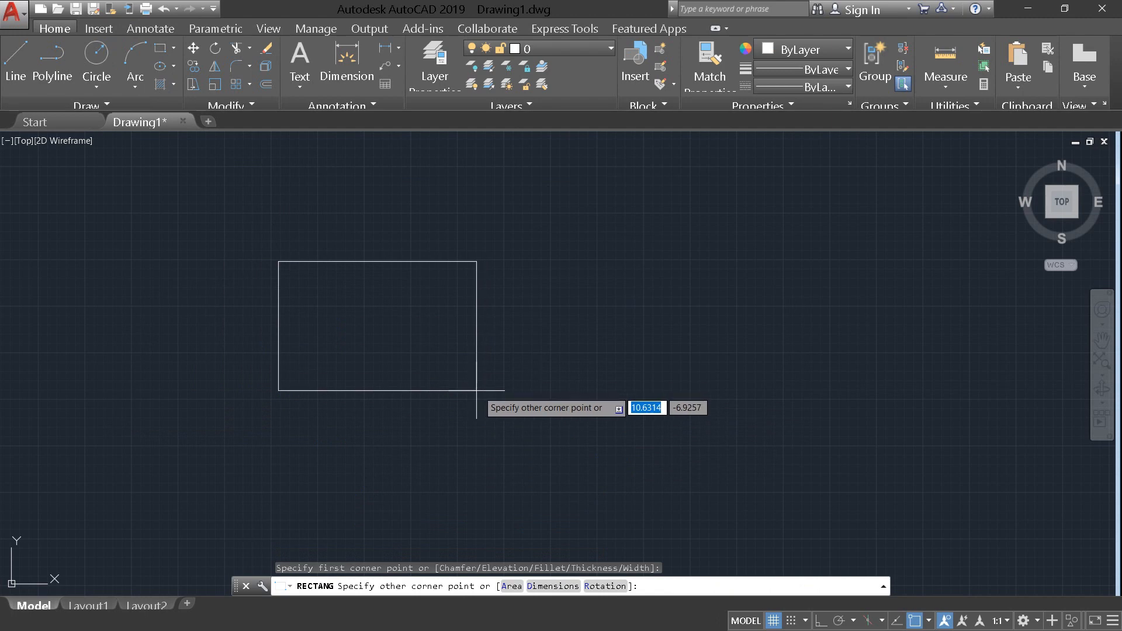
{"action": "left_click", "coordinate": [500, 372]}
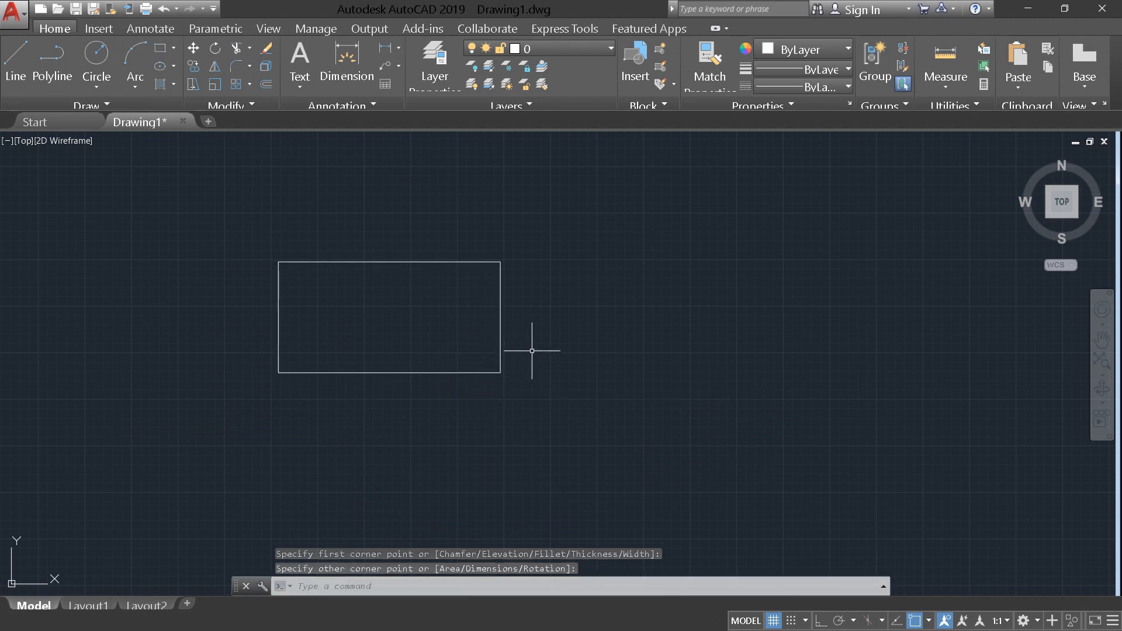
{"action": "key", "text": "Escape"}
{"action": "key", "text": "Escape"}
{"action": "key", "text": "Escape"}
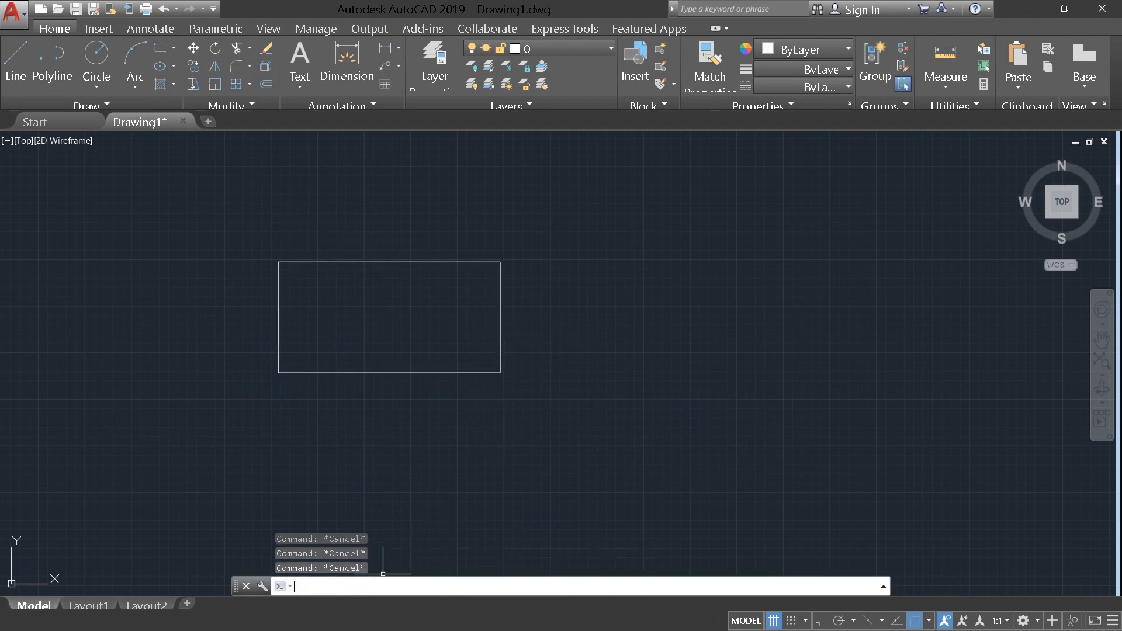
Fill the rectangle with SOLID in a bow-tie pattern, picking its four corners clockwise from the upper-left one.
{"action": "type", "text": "soli"}
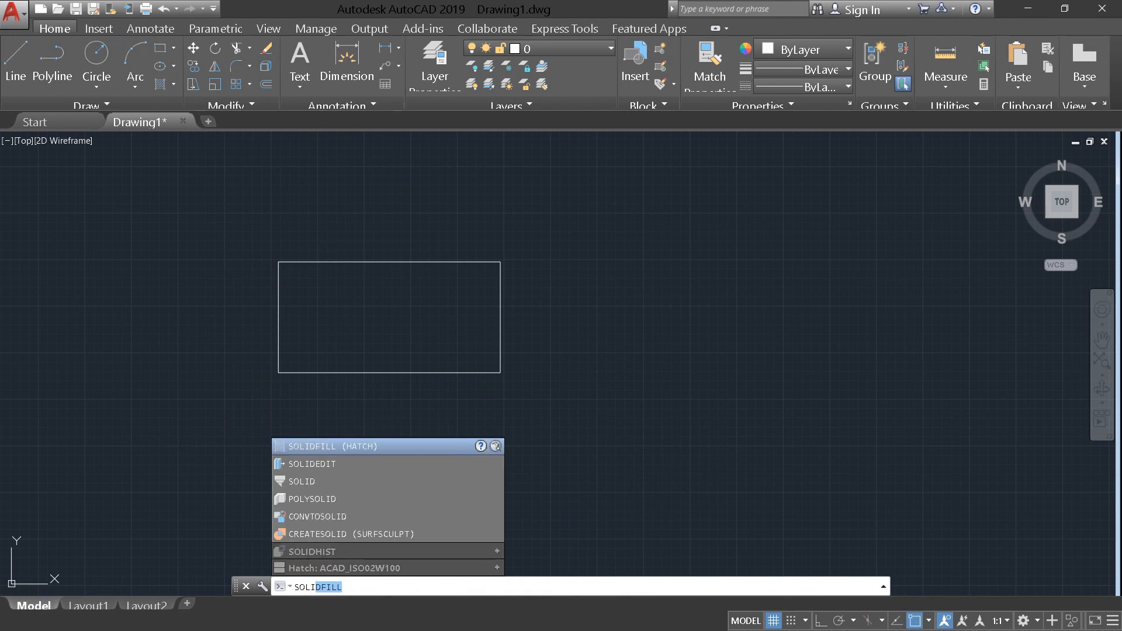
{"action": "key", "text": "Up"}
{"action": "key", "text": "Up"}
{"action": "key", "text": "Up"}
{"action": "key", "text": "Up"}
{"action": "key", "text": "Up"}
{"action": "key", "text": "Up"}
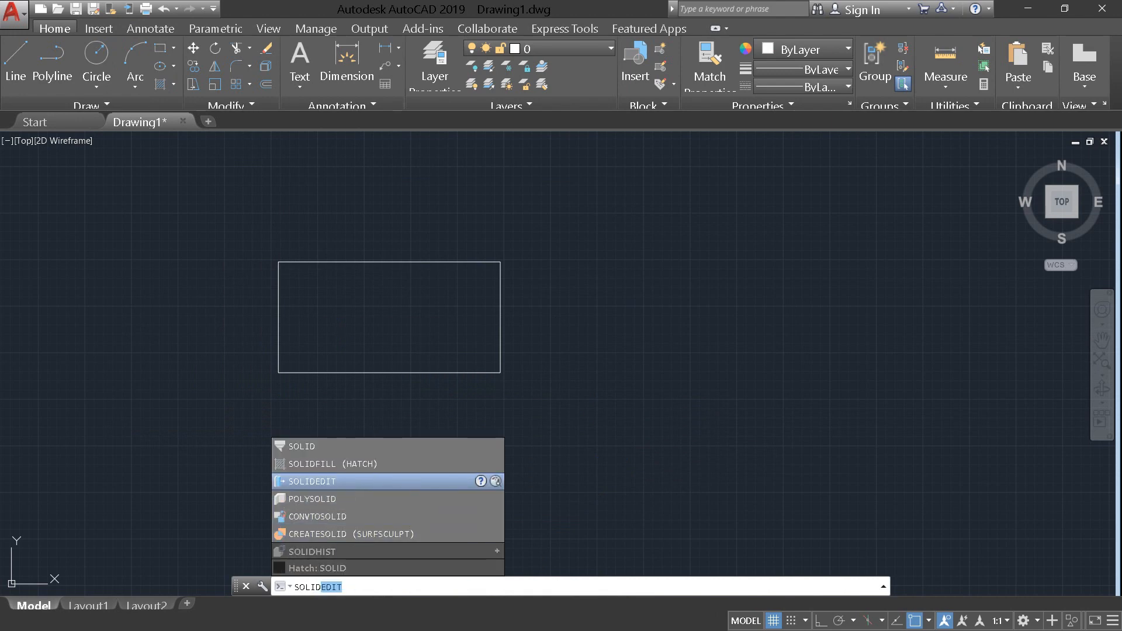
{"action": "key", "text": "Return"}
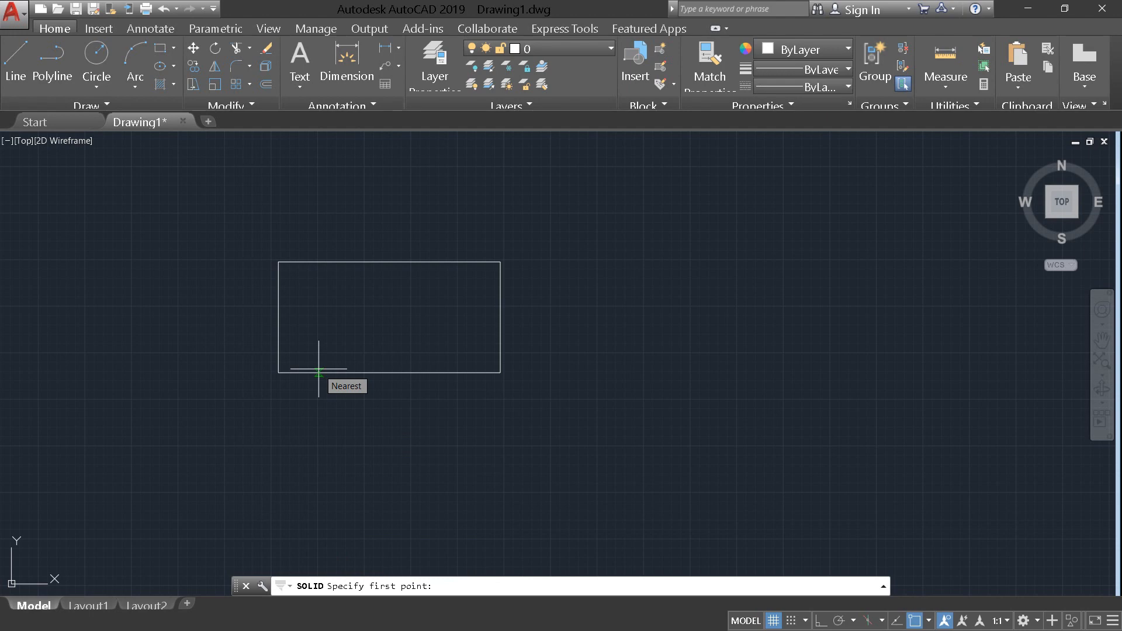
{"action": "left_click", "coordinate": [277, 263]}
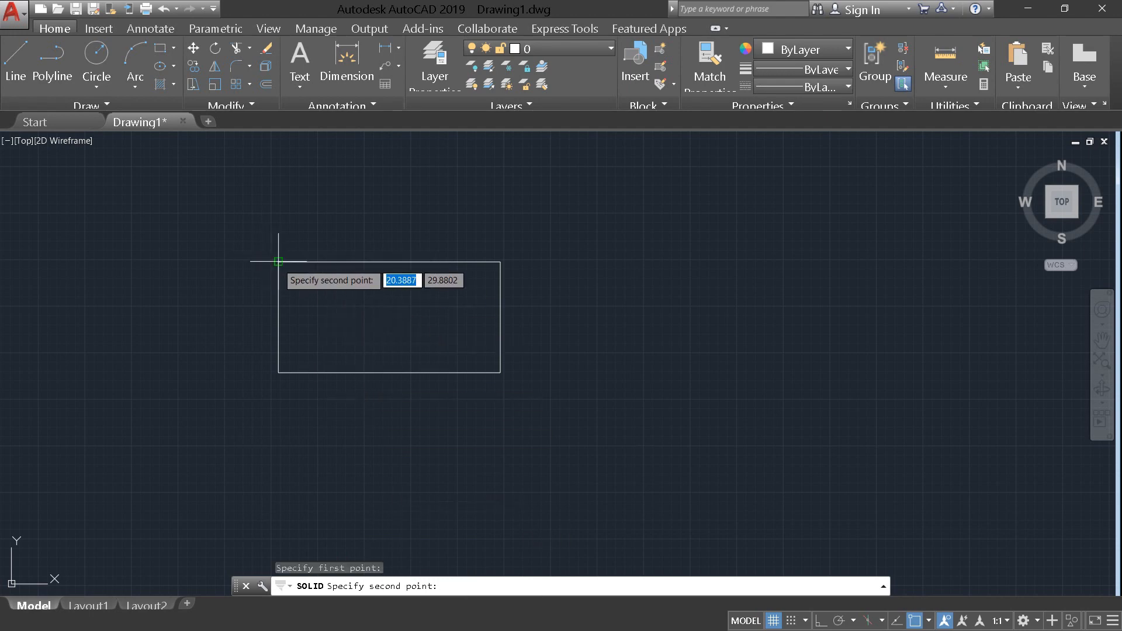
{"action": "left_click", "coordinate": [500, 262]}
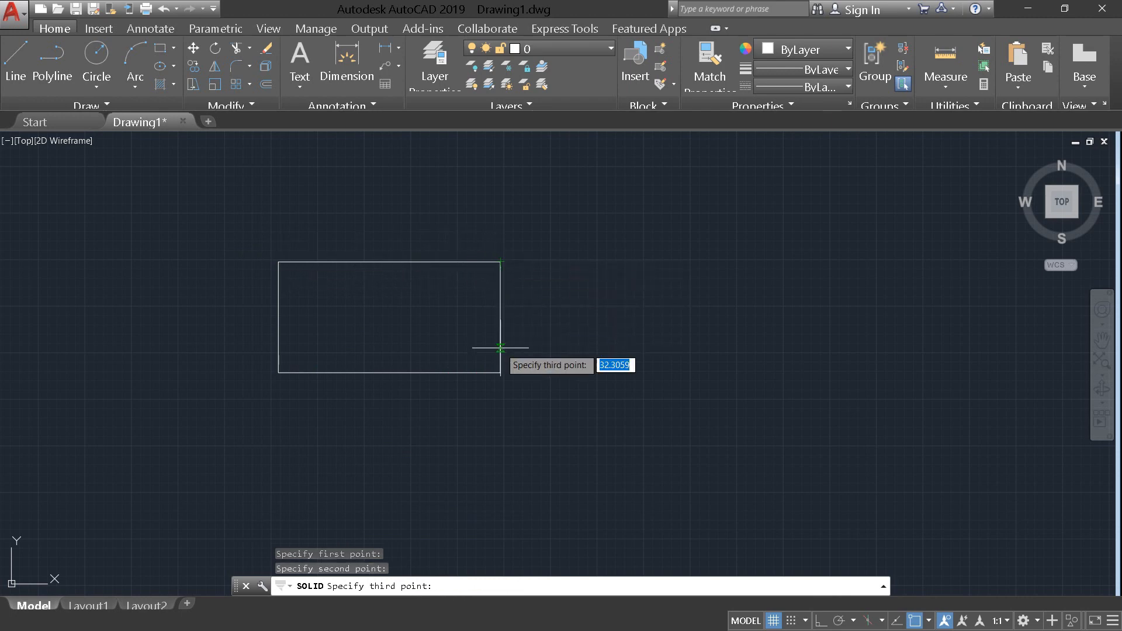
{"action": "left_click", "coordinate": [499, 371]}
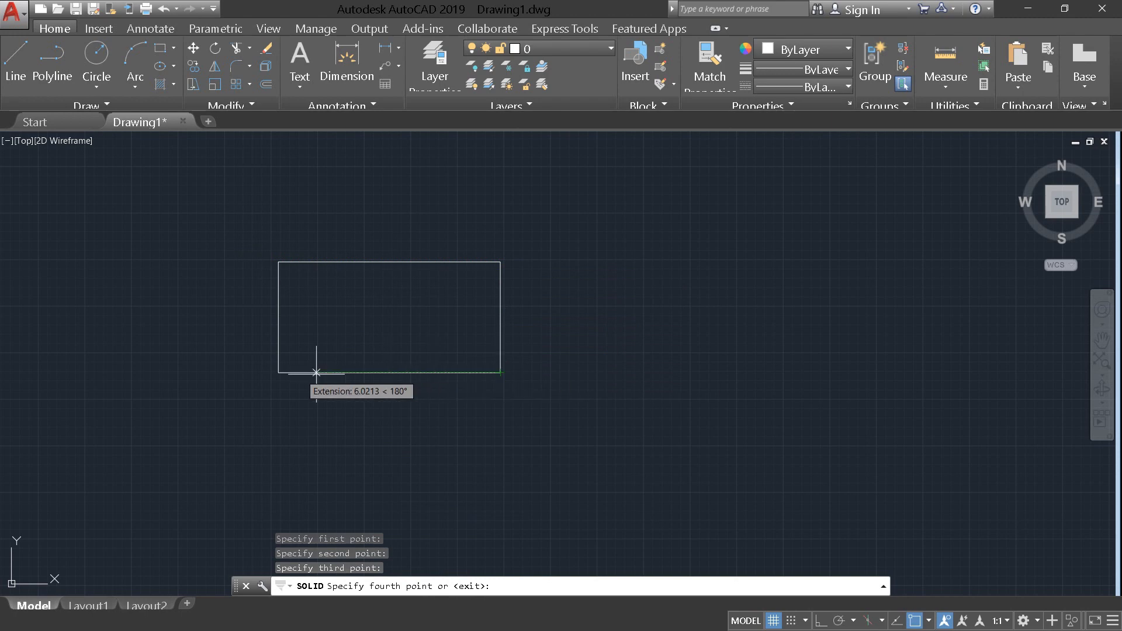
{"action": "left_click", "coordinate": [283, 371]}
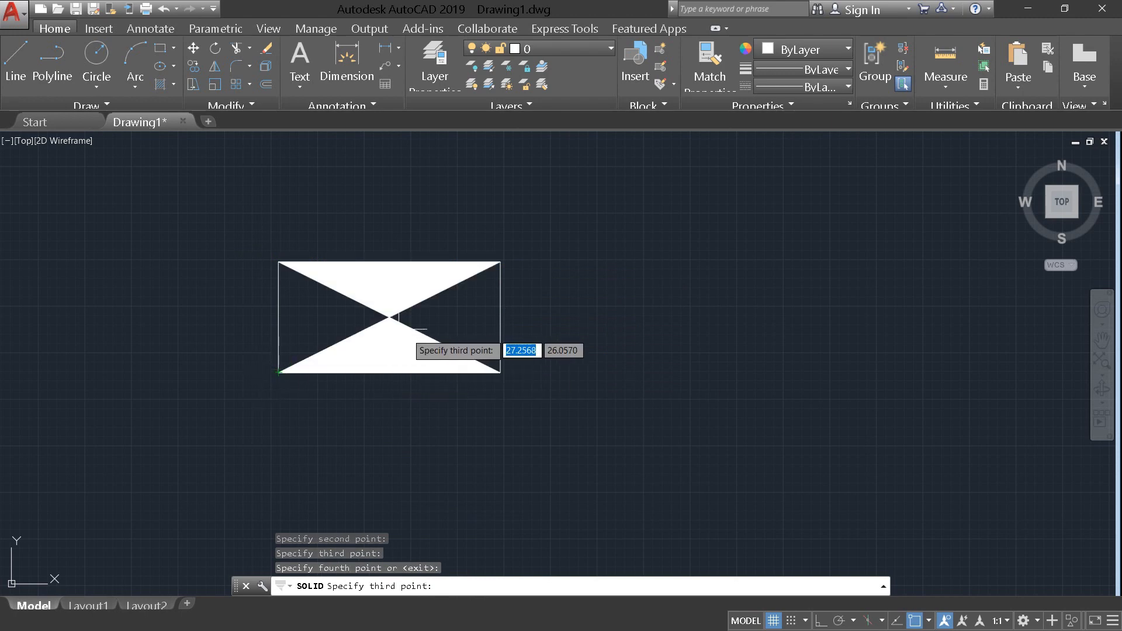
{"action": "scroll", "coordinate": [413, 331], "scroll_direction": "up", "scroll_amount": 2}
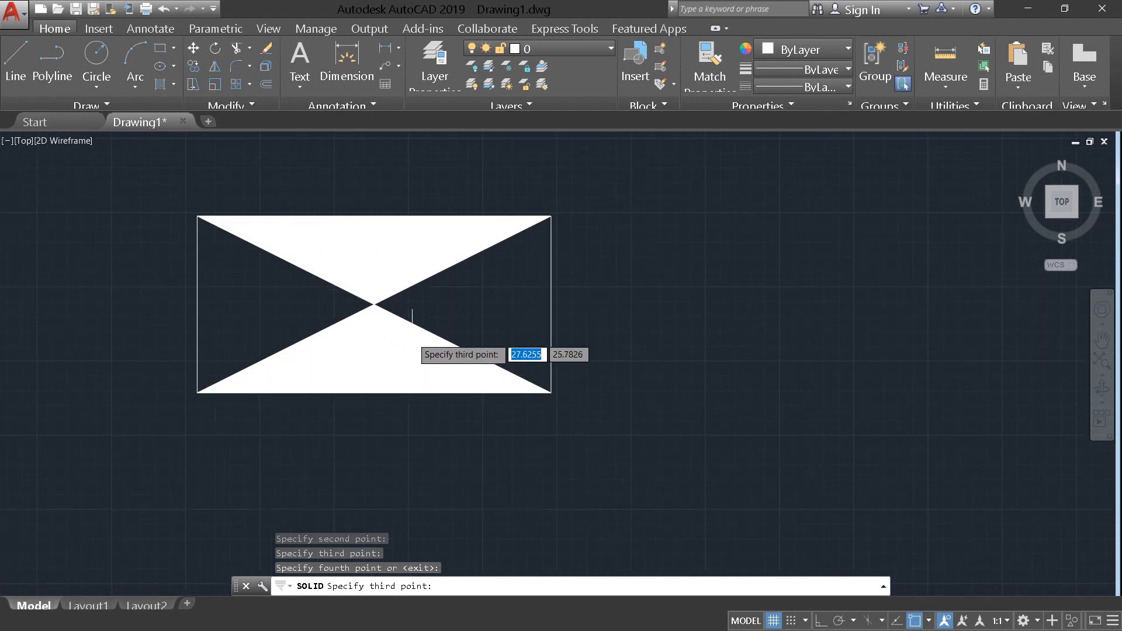
{"action": "scroll", "coordinate": [369, 348], "scroll_direction": "up", "scroll_amount": 2}
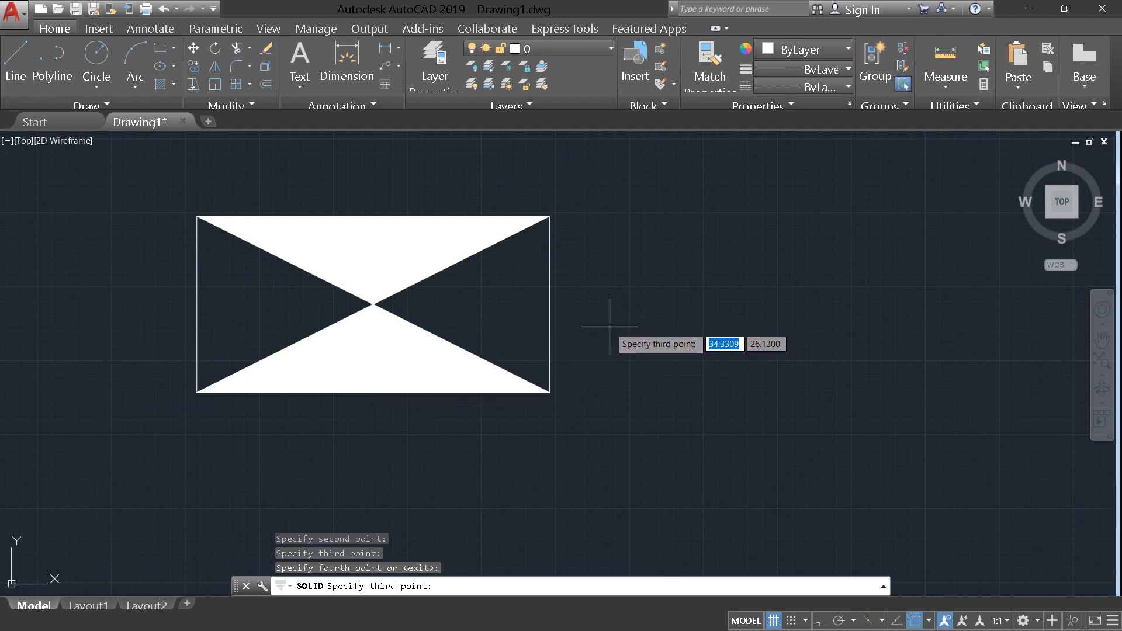
Draw a second freehand rectangle to the right of the bow-tie one, slightly narrower and about equally high.
{"action": "scroll", "coordinate": [614, 328], "scroll_direction": "down", "scroll_amount": 2}
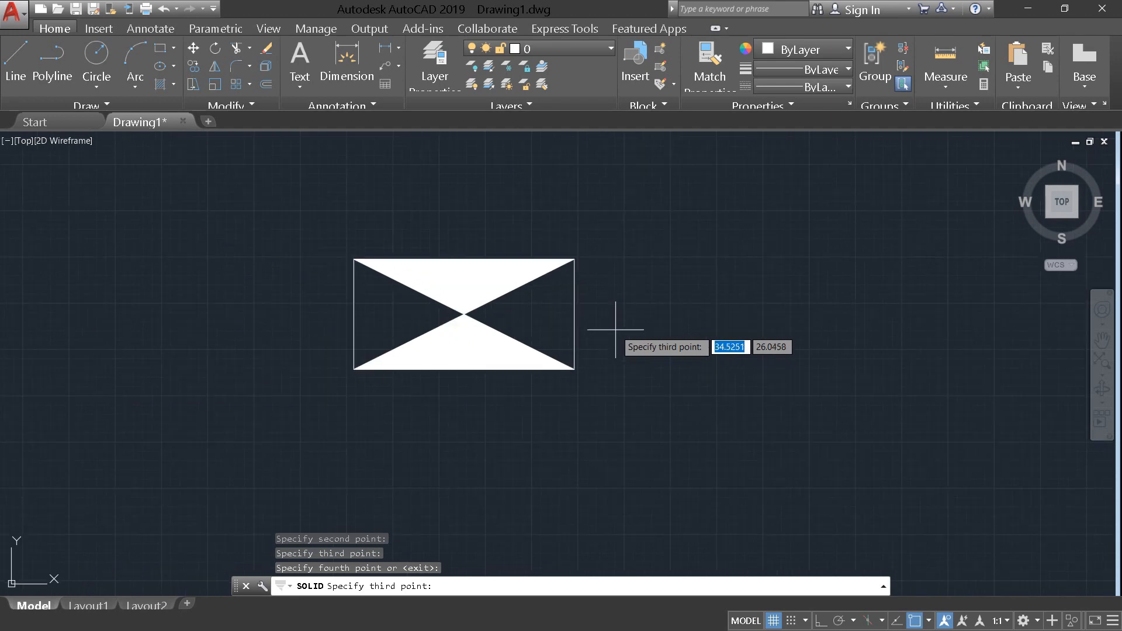
{"action": "middle_click_drag", "start_coordinate": [615, 329], "coordinate": [406, 366]}
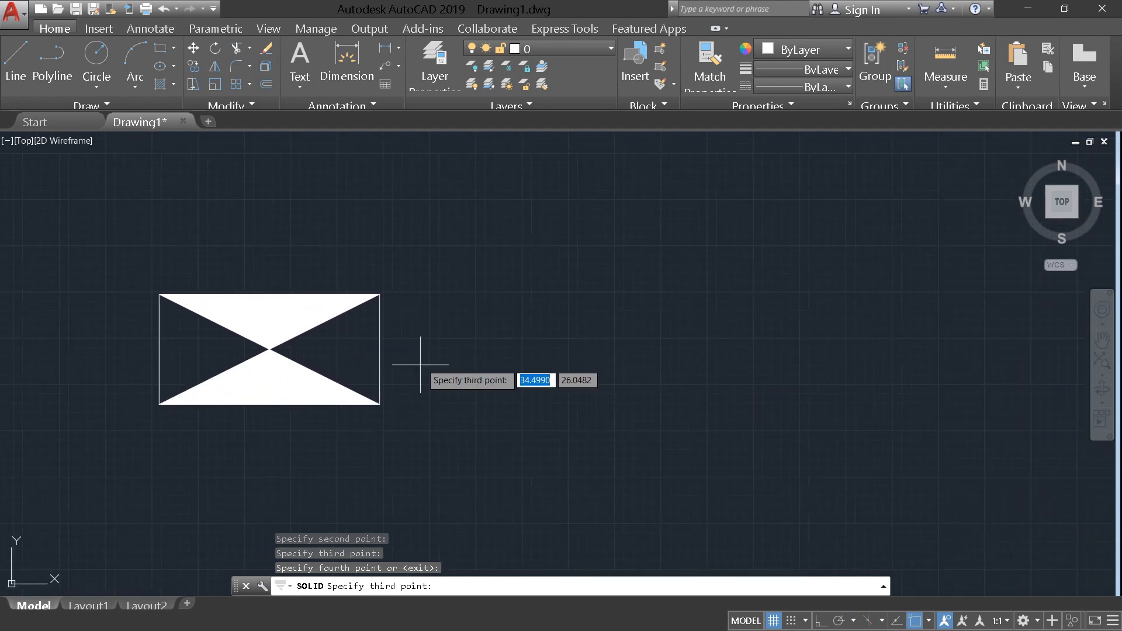
{"action": "left_click", "coordinate": [159, 47]}
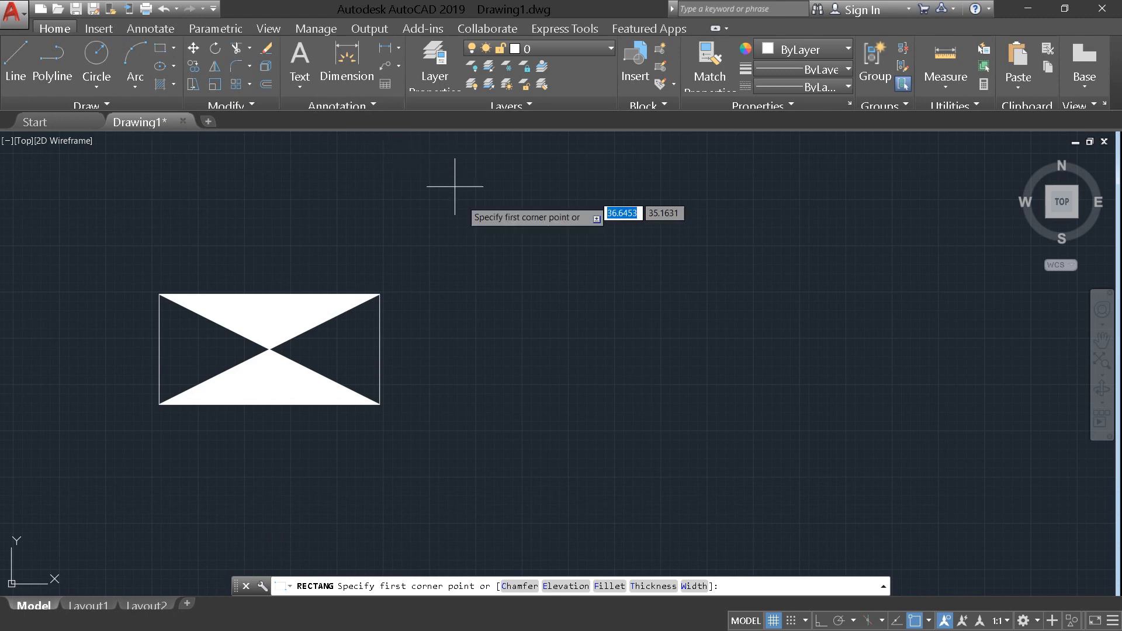
{"action": "left_click", "coordinate": [511, 292]}
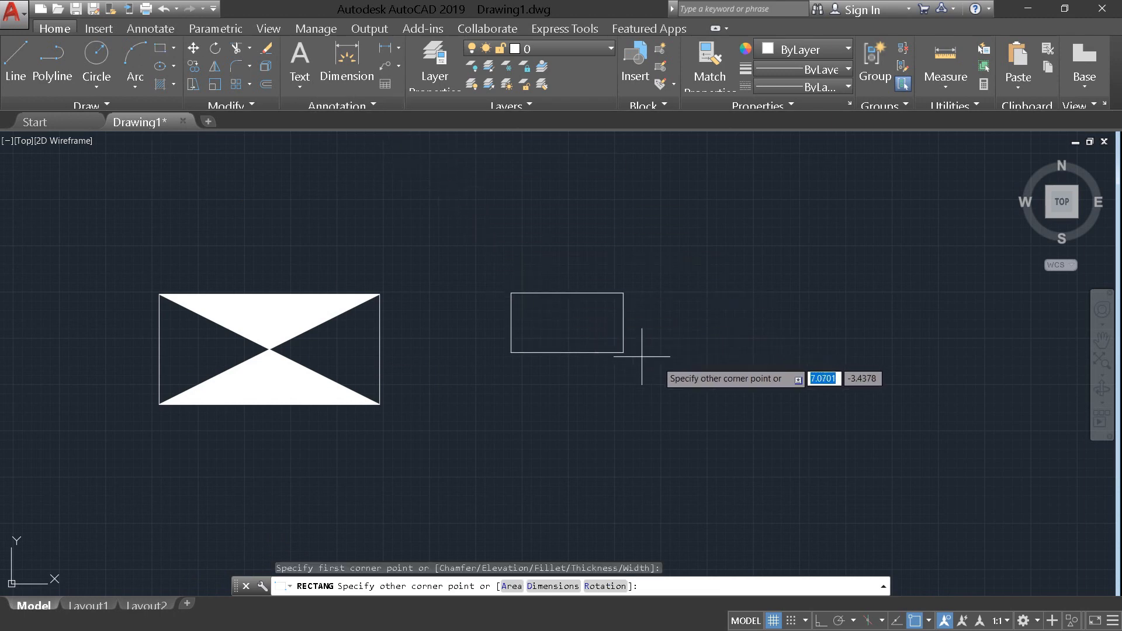
{"action": "left_click", "coordinate": [699, 406]}
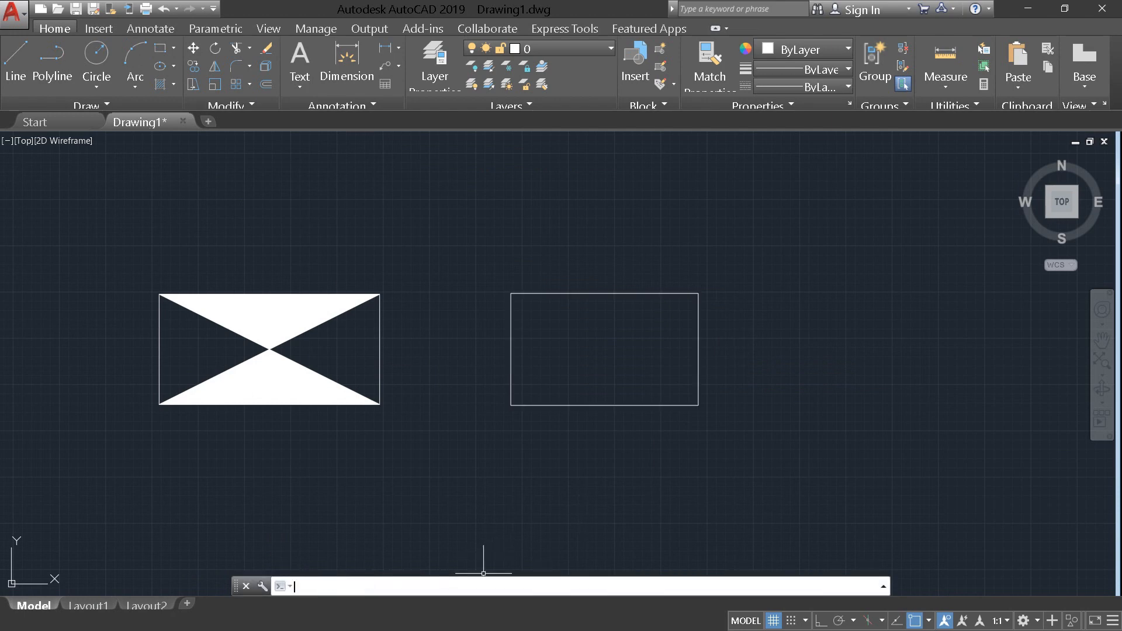
Fill the second rectangle completely with SOLID, picking upper-left, upper-right, lower-left and lower-right corners in Z order, and end the command.
{"action": "type", "text": "soli"}
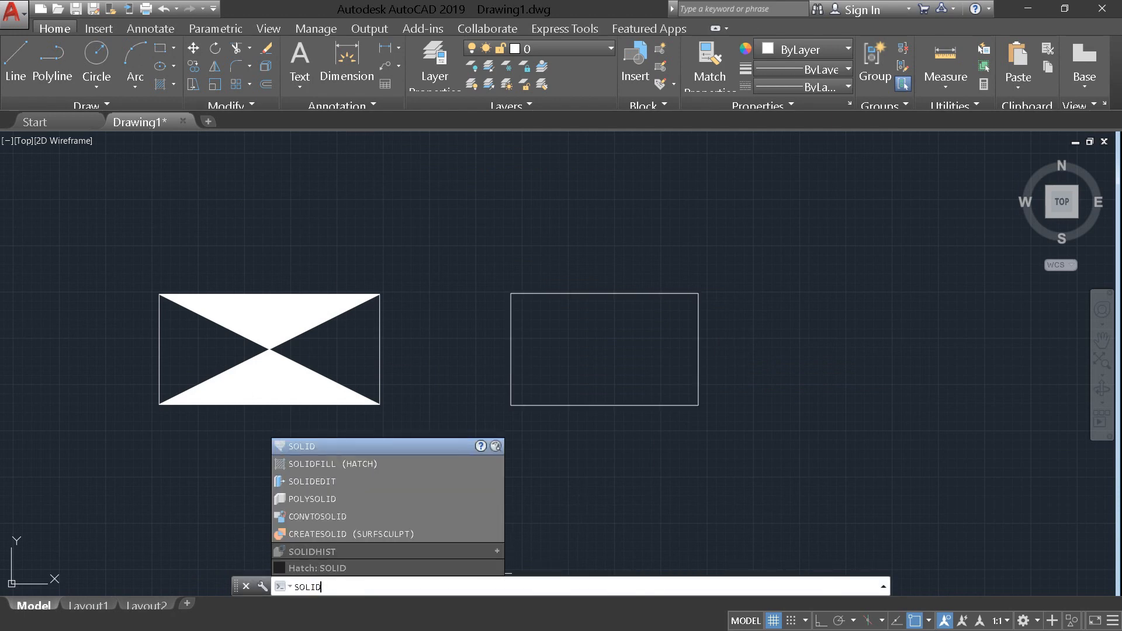
{"action": "type", "text": "d"}
{"action": "key", "text": "Return"}
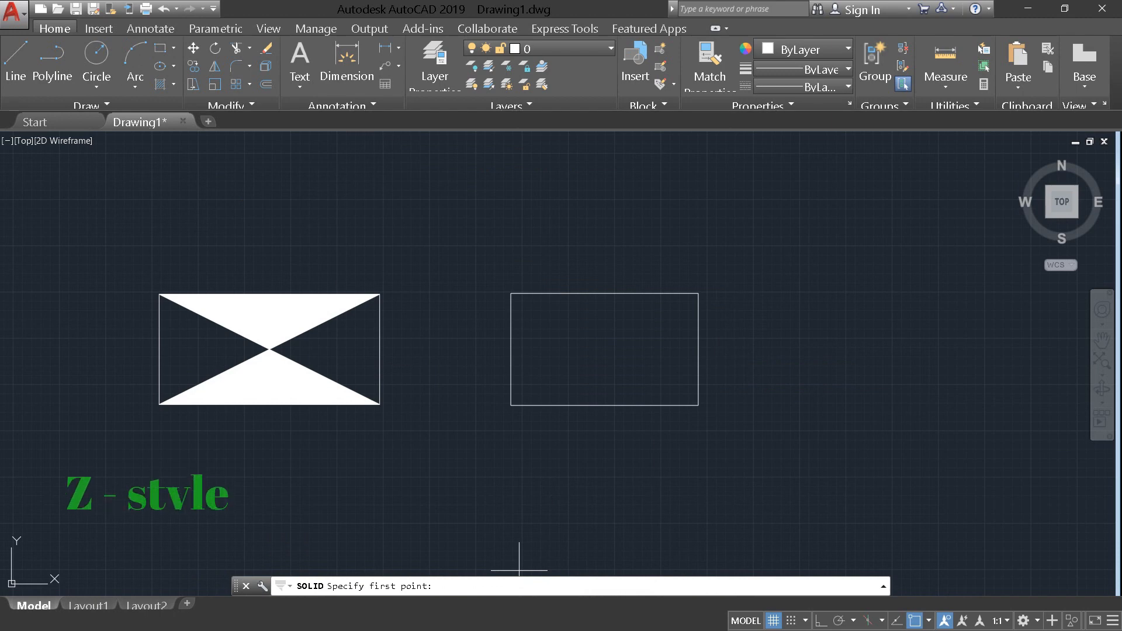
{"action": "left_click", "coordinate": [511, 293]}
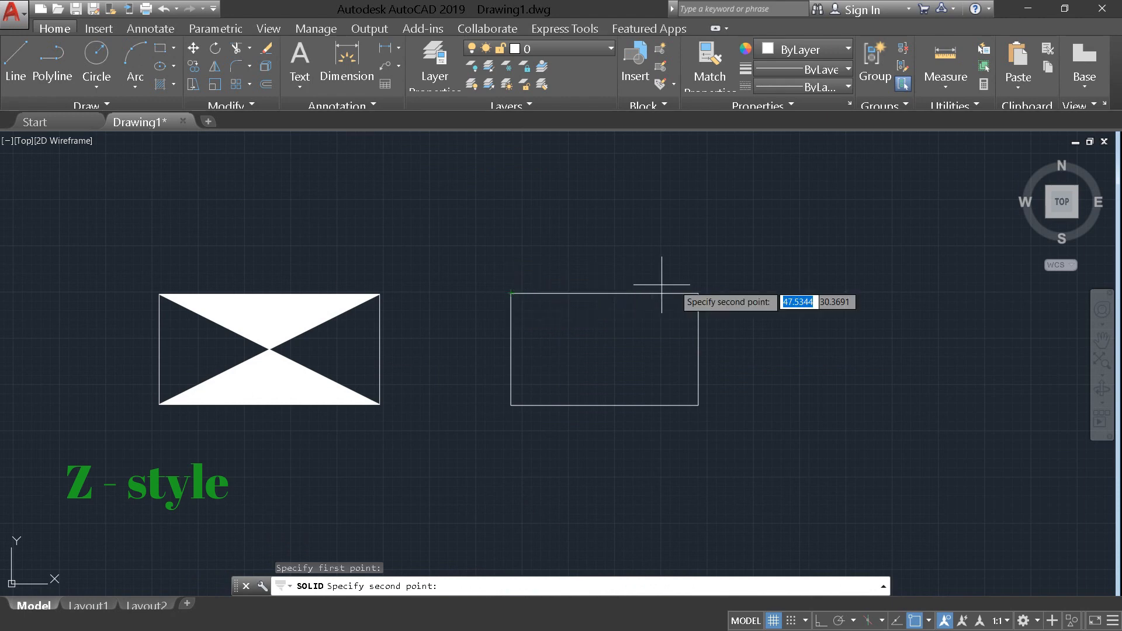
{"action": "left_click", "coordinate": [698, 292]}
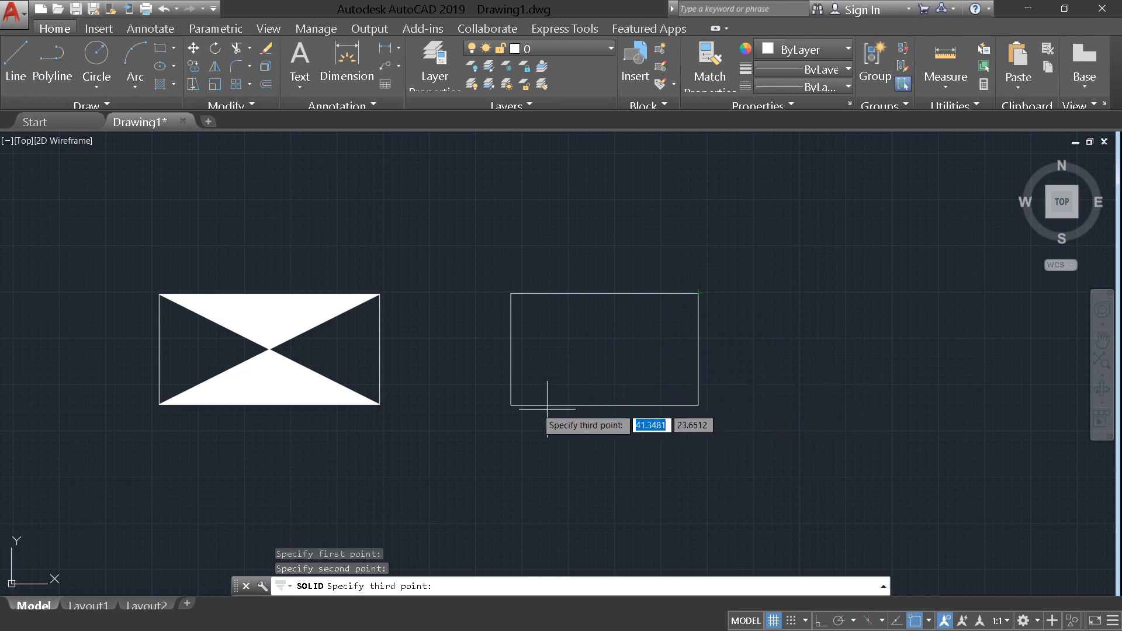
{"action": "left_click", "coordinate": [511, 404]}
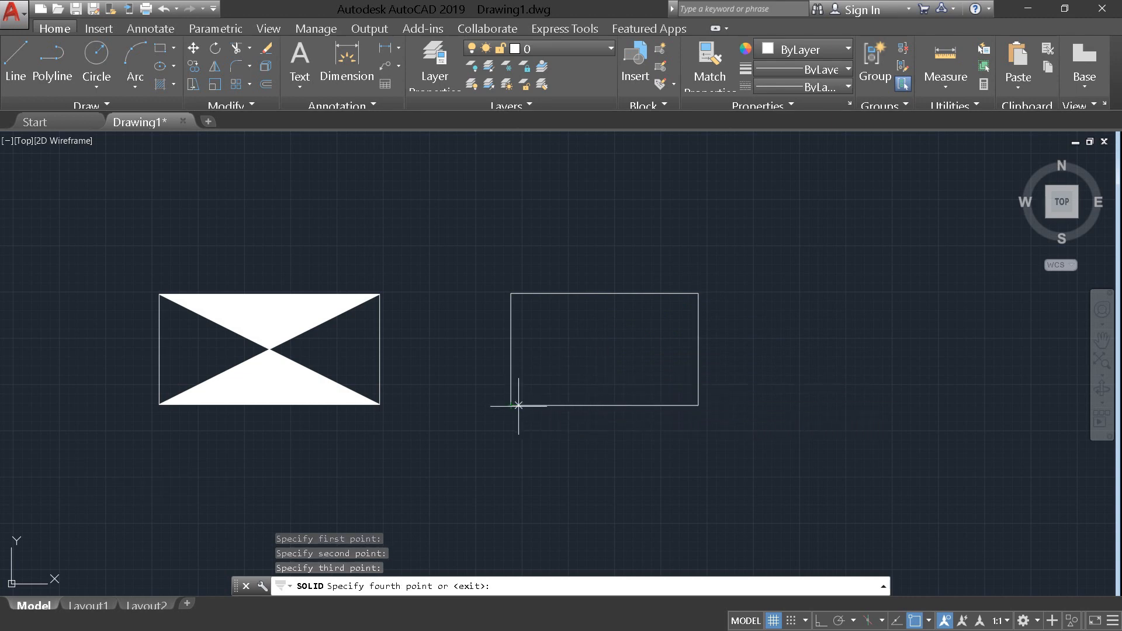
{"action": "left_click", "coordinate": [698, 405]}
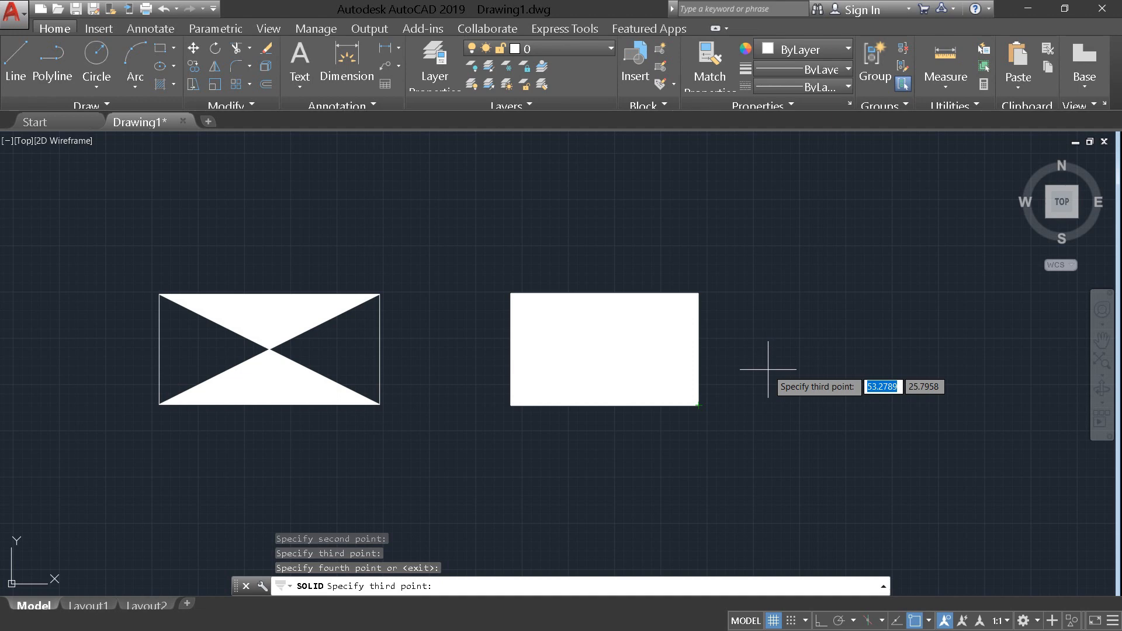
{"action": "scroll", "coordinate": [766, 369], "scroll_direction": "down", "scroll_amount": 2}
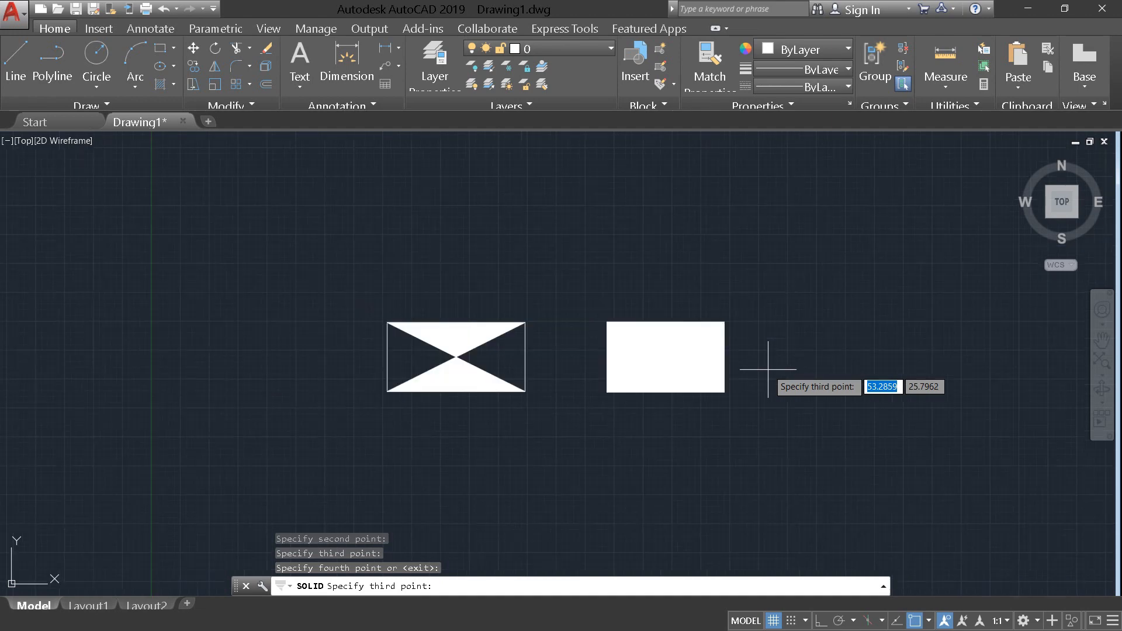
{"action": "left_click", "coordinate": [796, 370]}
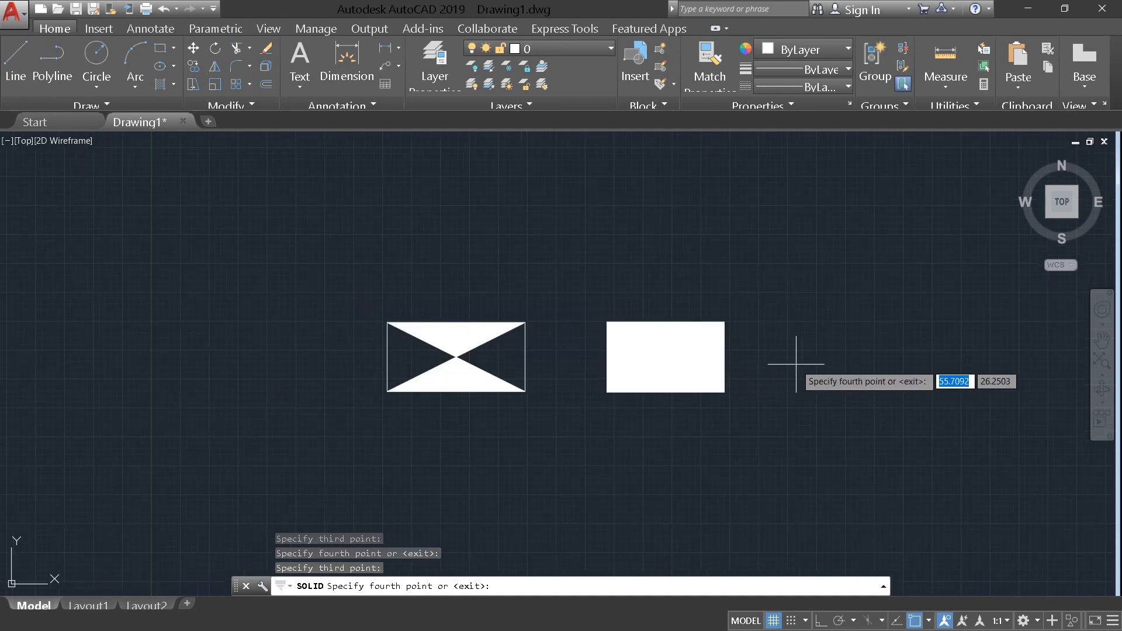
{"action": "key", "text": "Escape"}
{"action": "key", "text": "Escape"}
{"action": "key", "text": "Escape"}
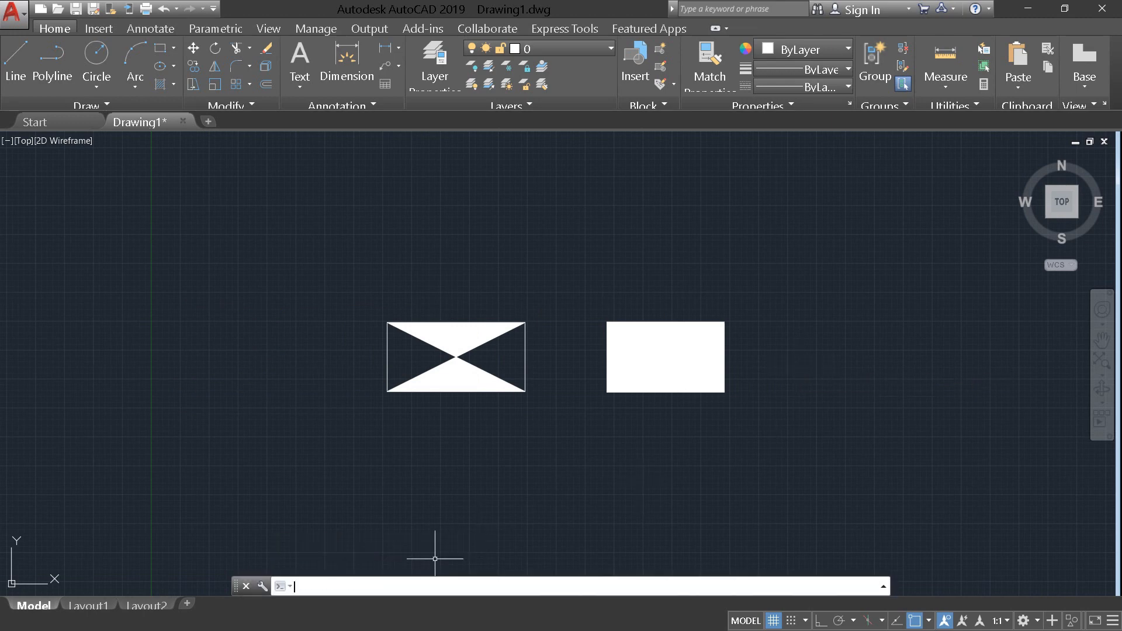
Draw a 6-sided polygon circumscribed about a circle of radius about 6, above and to the right of the filled rectangle.
{"action": "type", "text": "poly"}
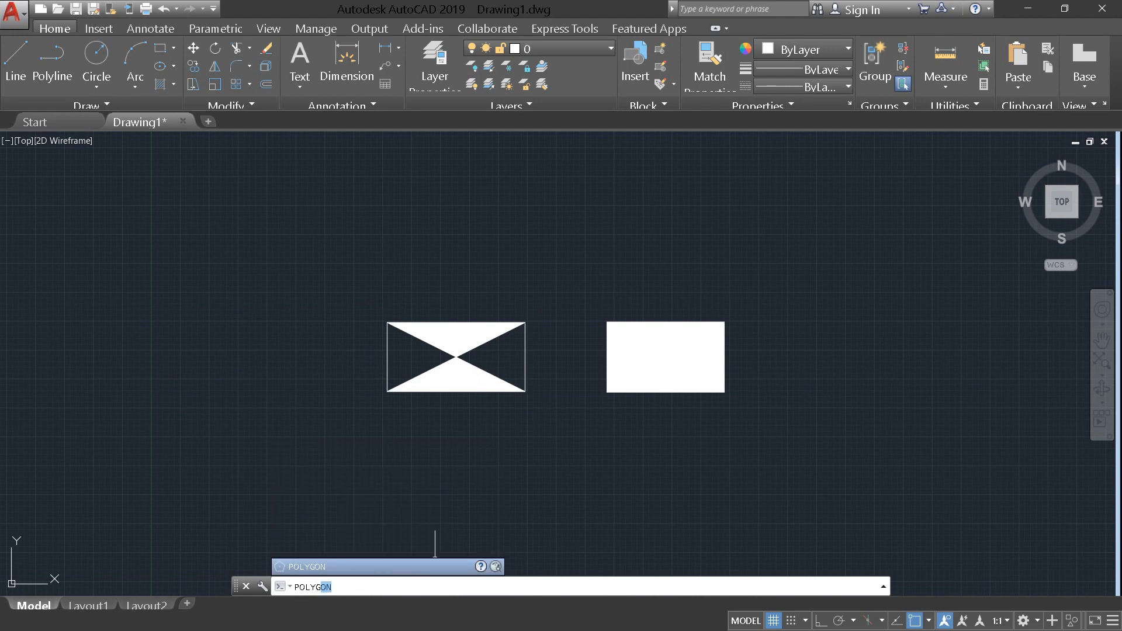
{"action": "key", "text": "Return"}
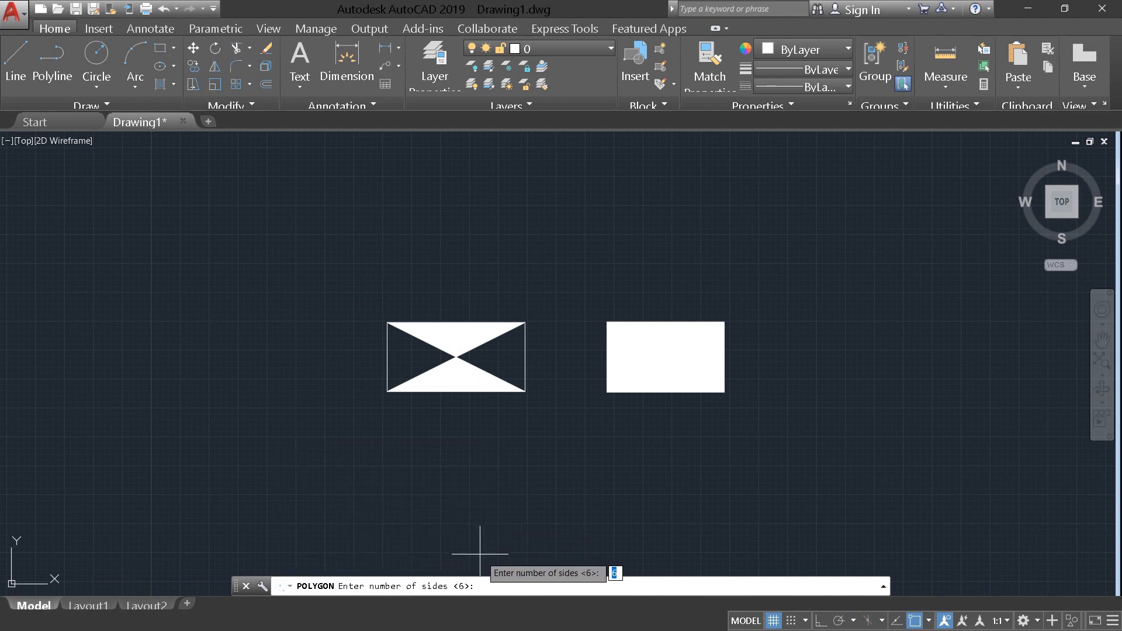
{"action": "key", "text": "Return"}
{"action": "key", "text": "Return"}
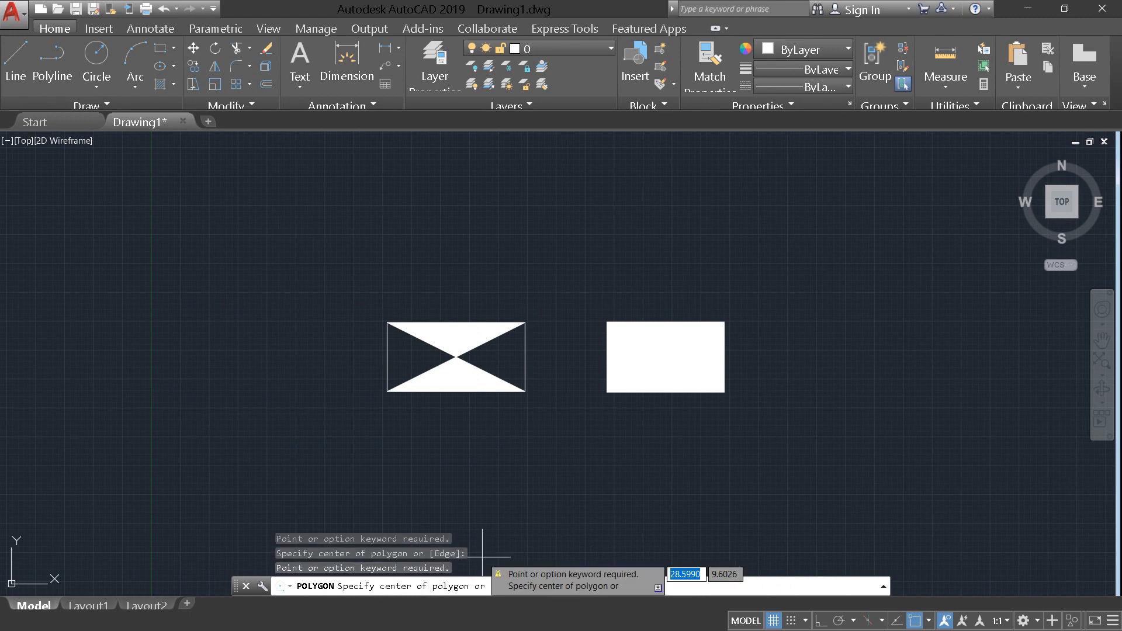
{"action": "left_click", "coordinate": [841, 297]}
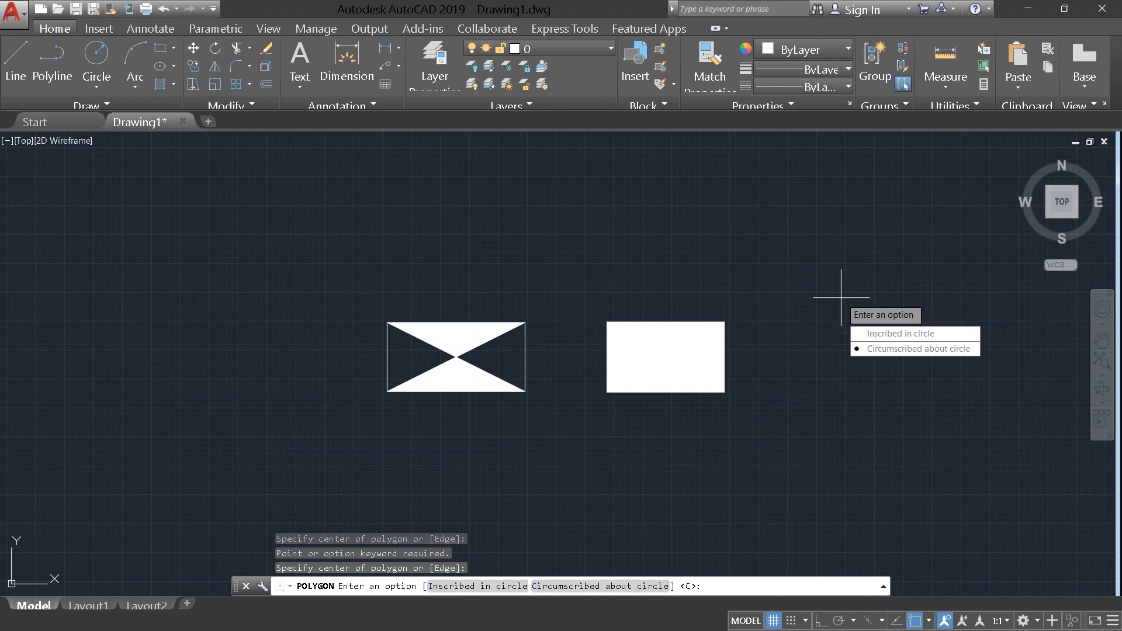
{"action": "key", "text": "Return"}
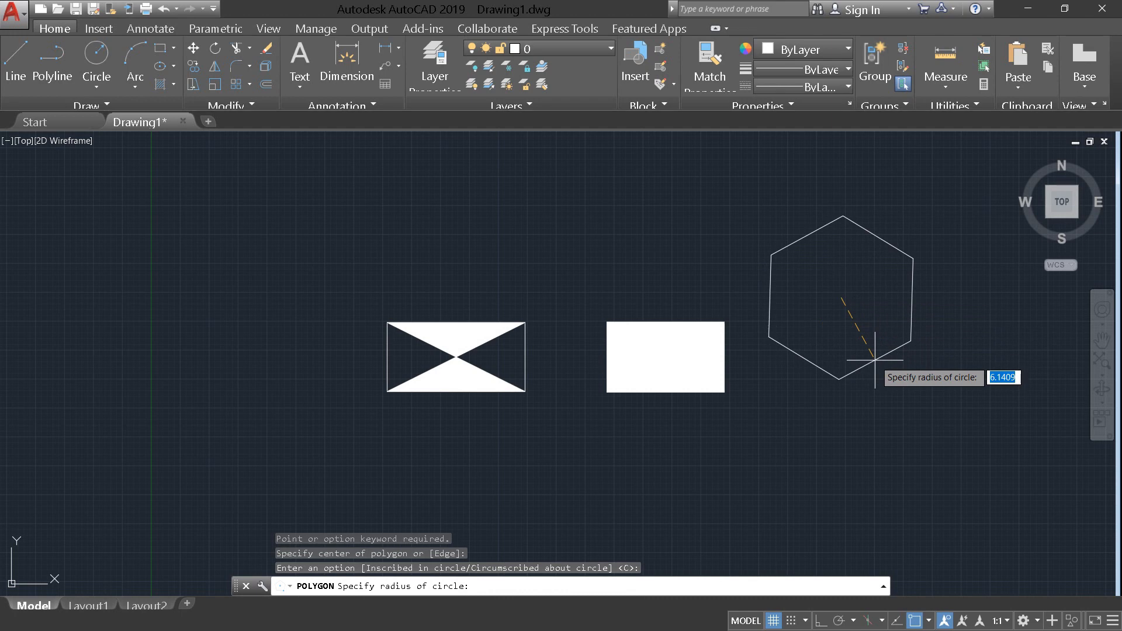
{"action": "left_click", "coordinate": [882, 360]}
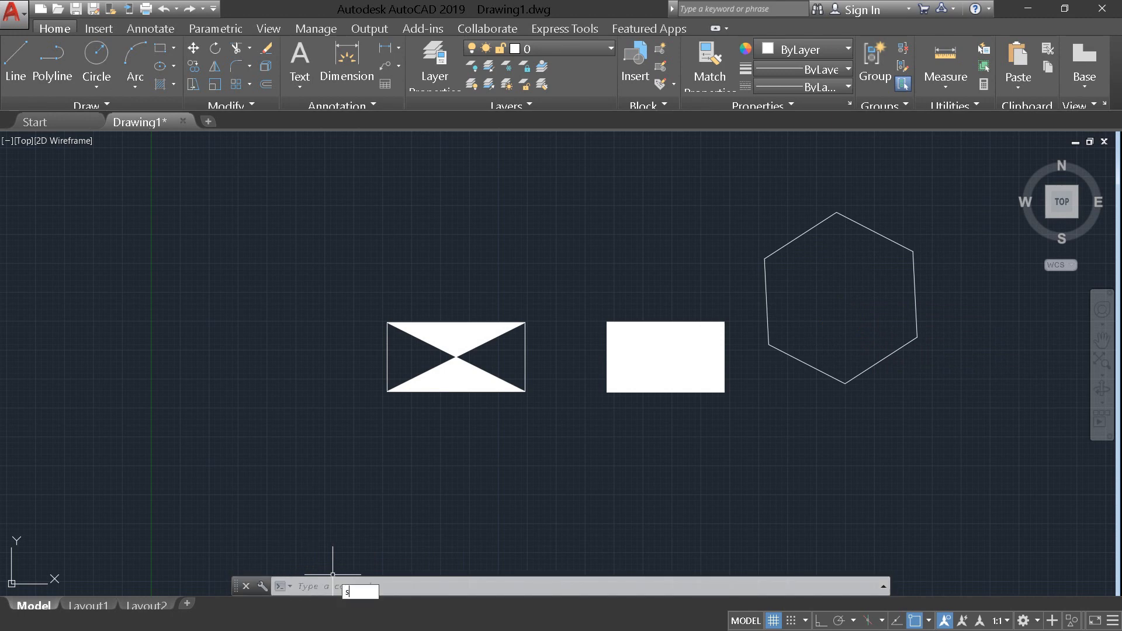
Fill the upper-left half of the hexagon with SOLID, picking its top, upper-left, upper-right and lower-left corners in that order.
{"action": "type", "text": "soli"}
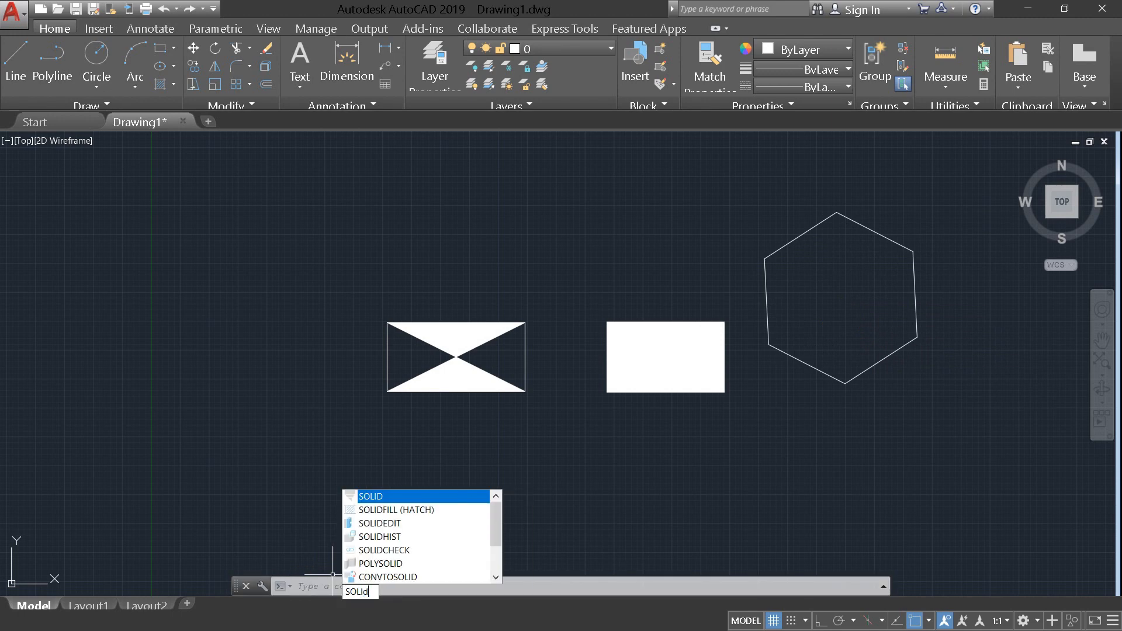
{"action": "type", "text": "d"}
{"action": "key", "text": "Return"}
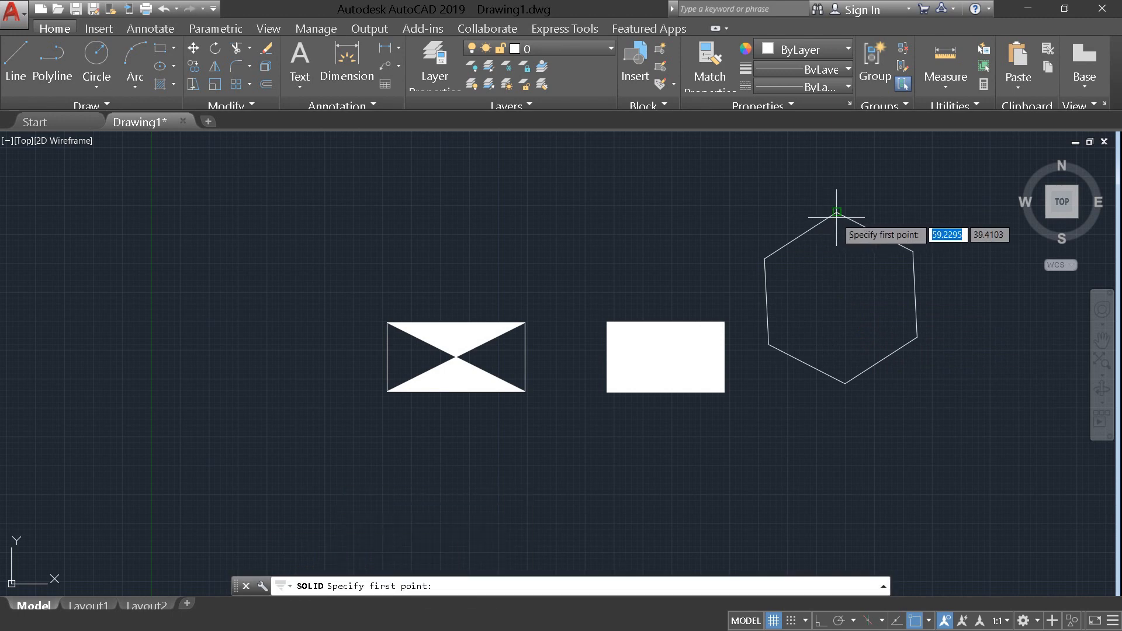
{"action": "left_click", "coordinate": [837, 211]}
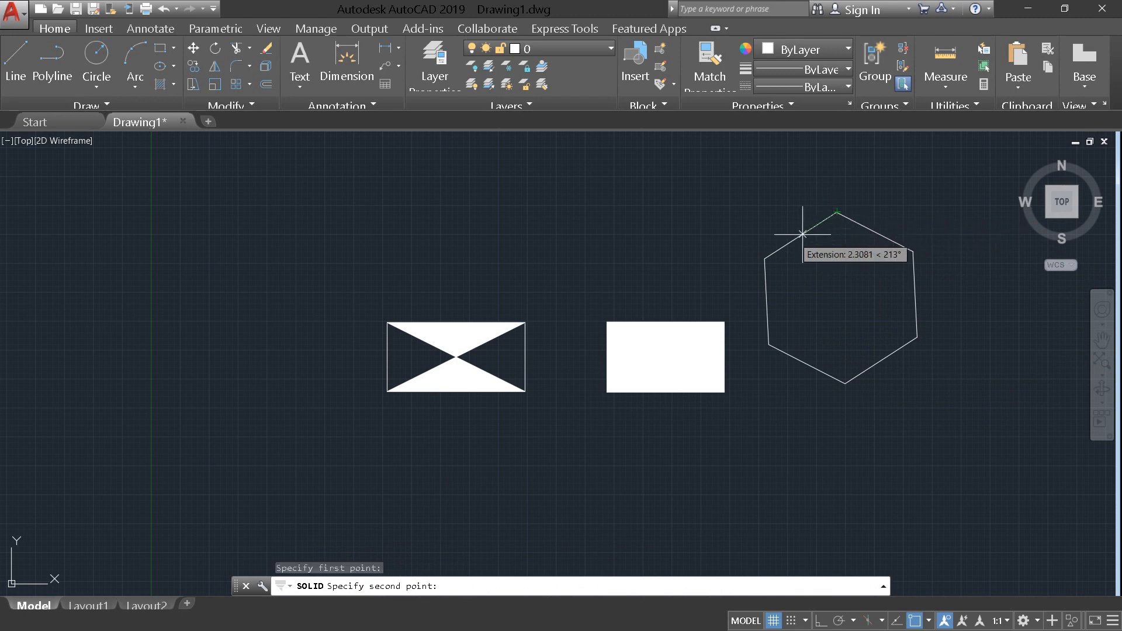
{"action": "left_click", "coordinate": [763, 256]}
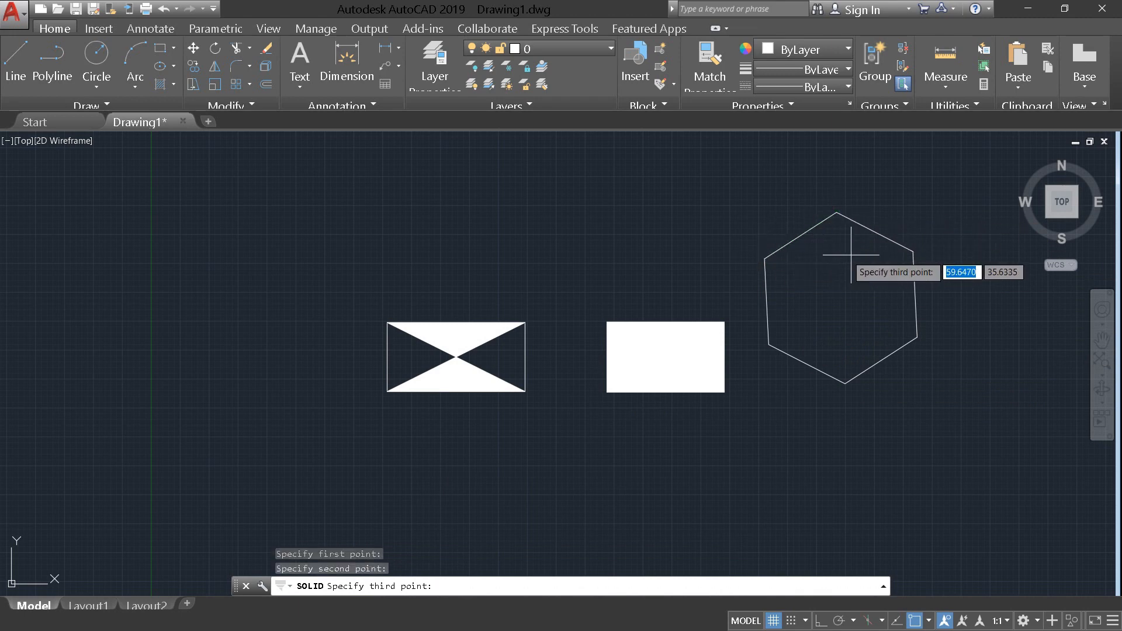
{"action": "left_click", "coordinate": [911, 253]}
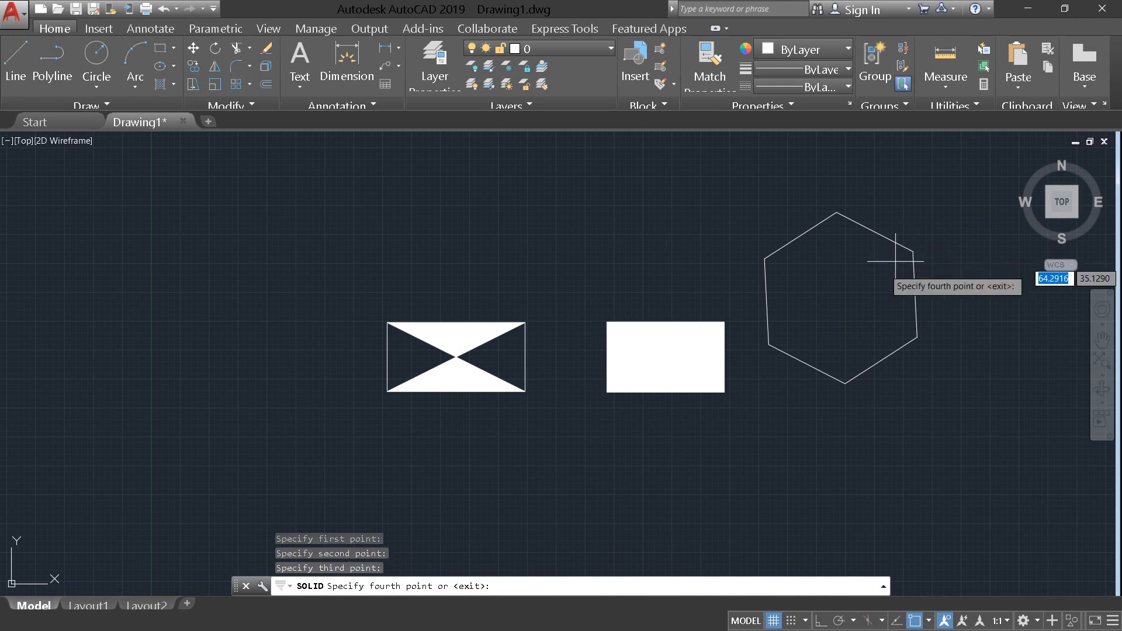
{"action": "left_click", "coordinate": [769, 344]}
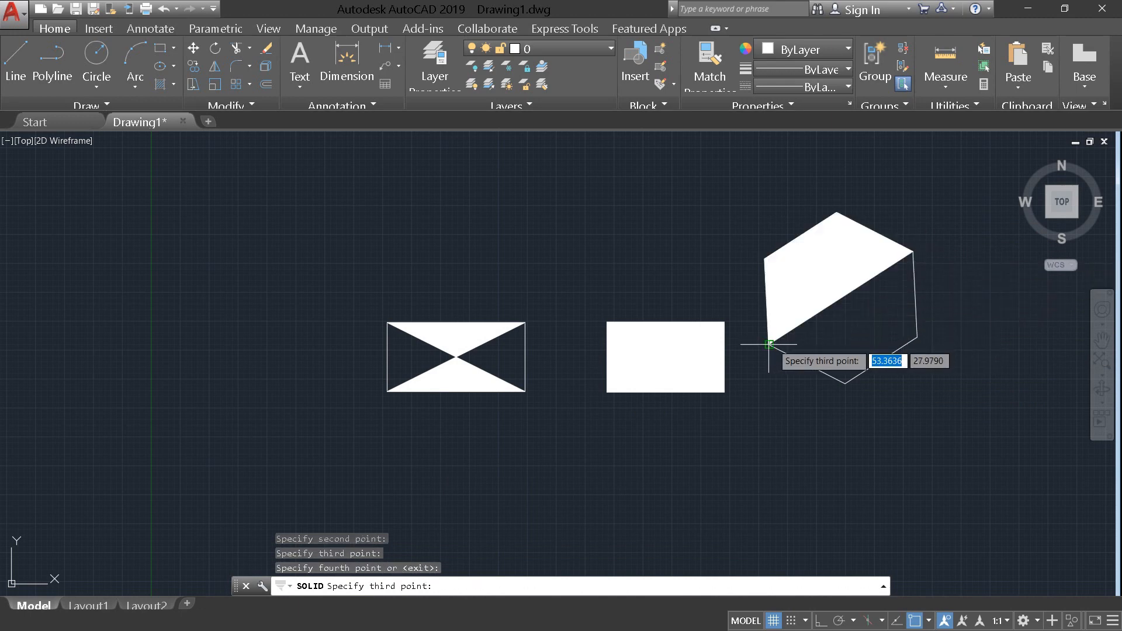
Extend the SOLID fill over the rest of the hexagon through its lower-right and bottom corners, and end the command.
{"action": "left_click", "coordinate": [769, 345]}
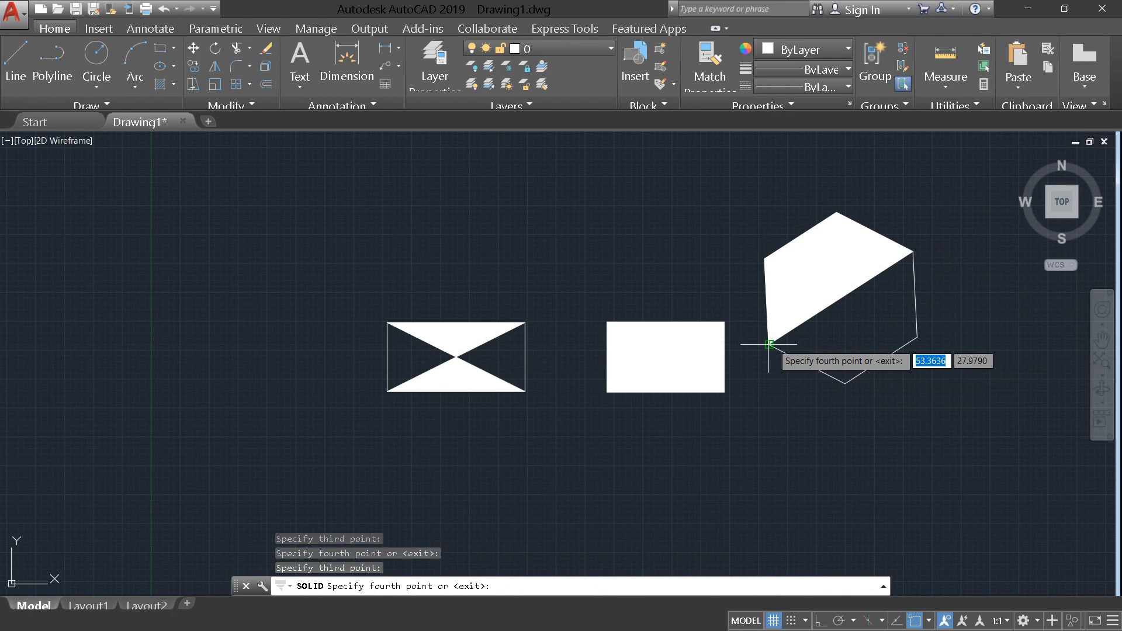
{"action": "left_click", "coordinate": [917, 339]}
{"action": "left_click", "coordinate": [845, 384]}
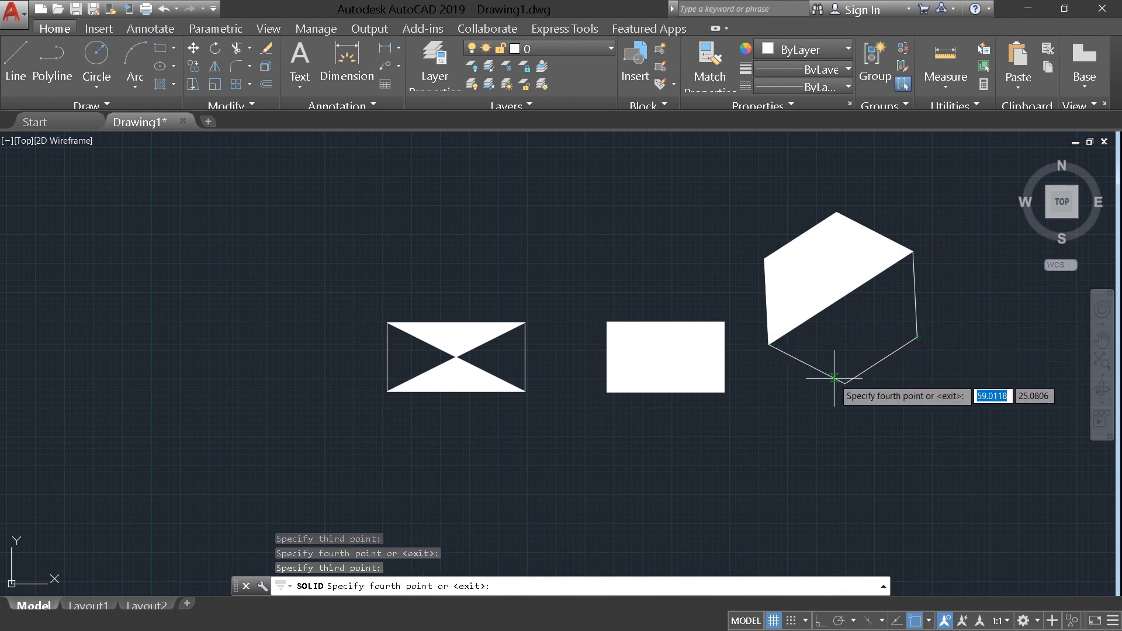
{"action": "left_click", "coordinate": [845, 383]}
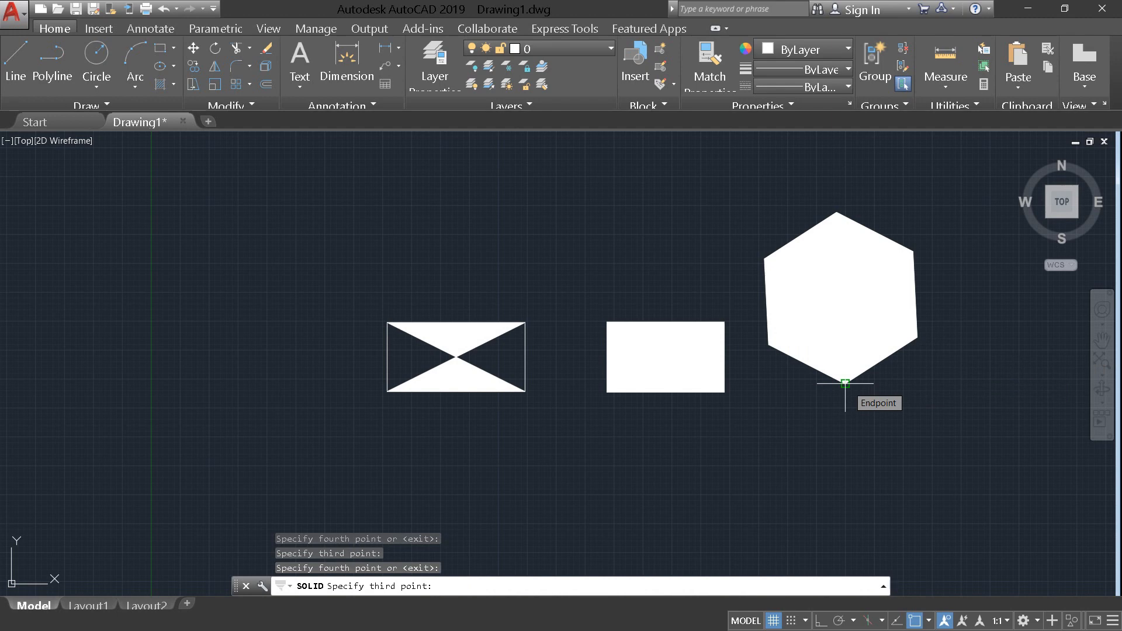
{"action": "scroll", "coordinate": [845, 383], "scroll_direction": "down", "scroll_amount": 1}
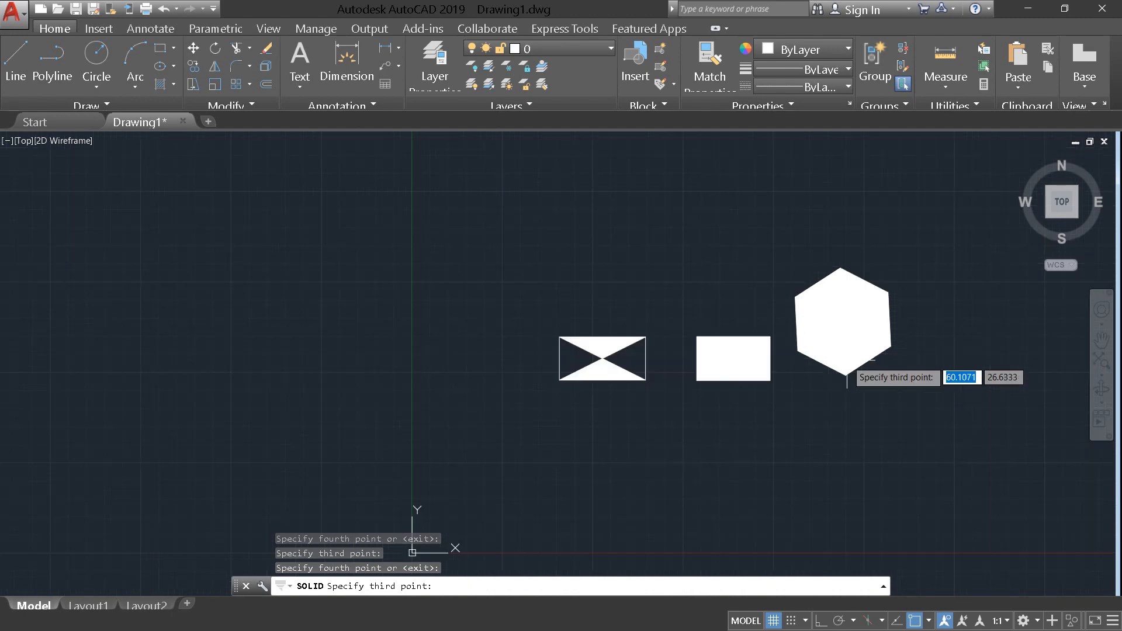
{"action": "scroll", "coordinate": [847, 384], "scroll_direction": "up", "scroll_amount": 1}
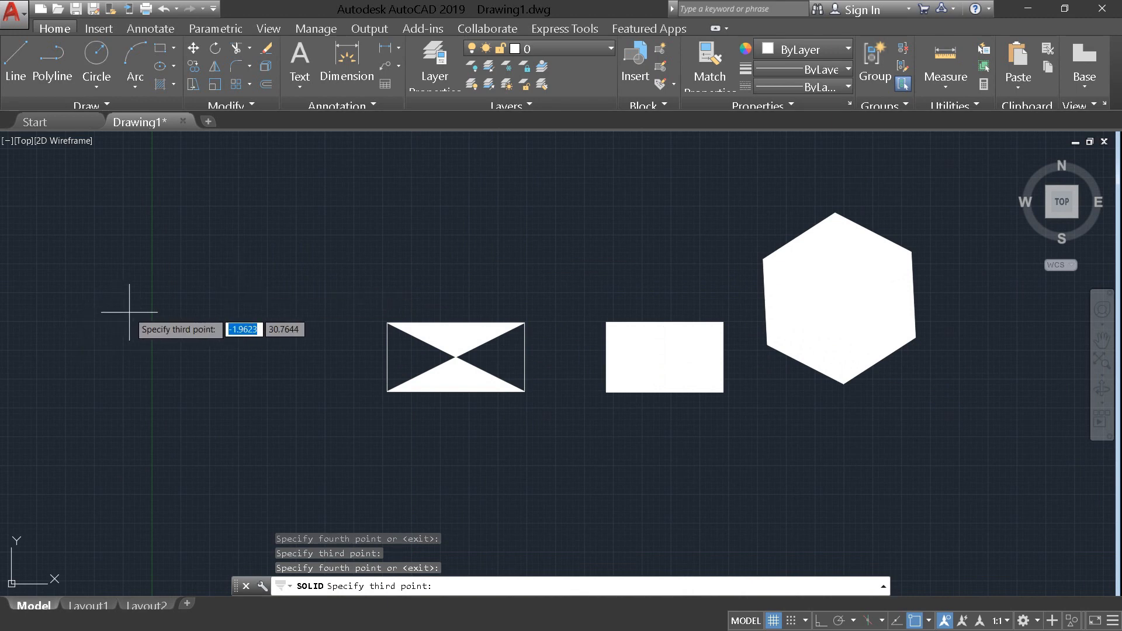
{"action": "key", "text": "Escape"}
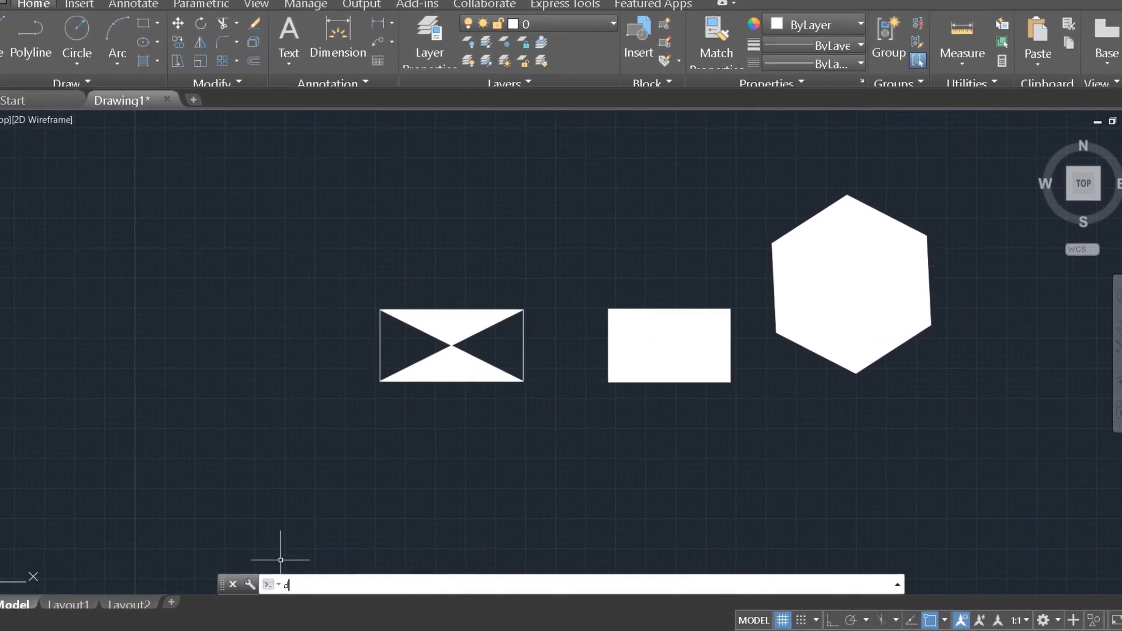
Place six donuts with inside diameter 1 and outside diameter 4 in two columns of three, left of the bow-tie rectangle.
{"action": "type", "text": "d"}
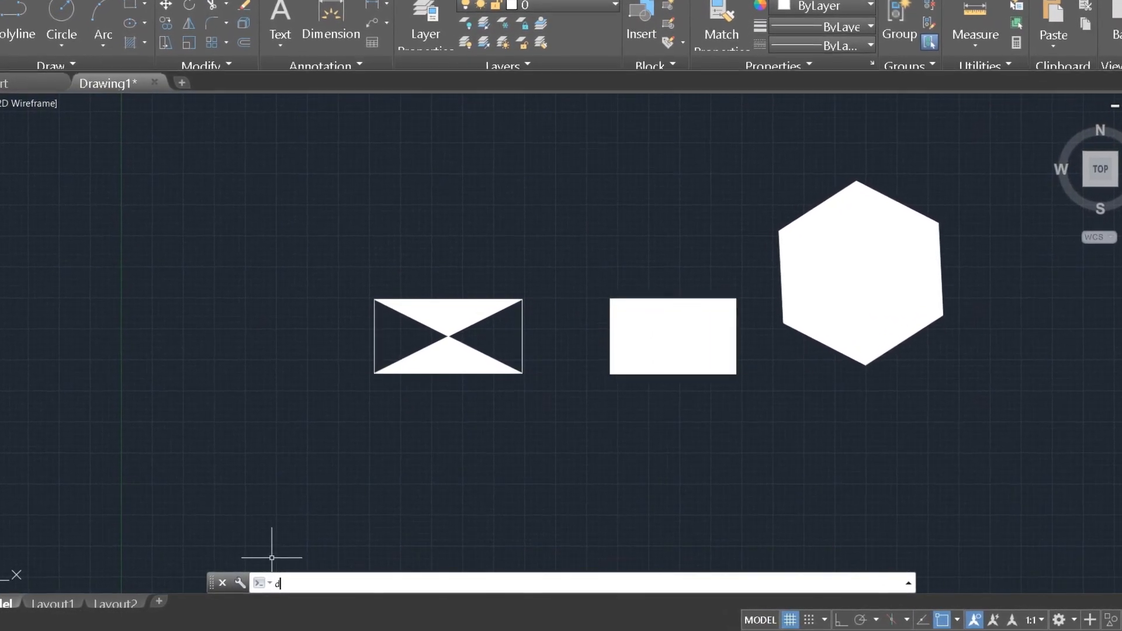
{"action": "type", "text": "onut"}
{"action": "key", "text": "Return"}
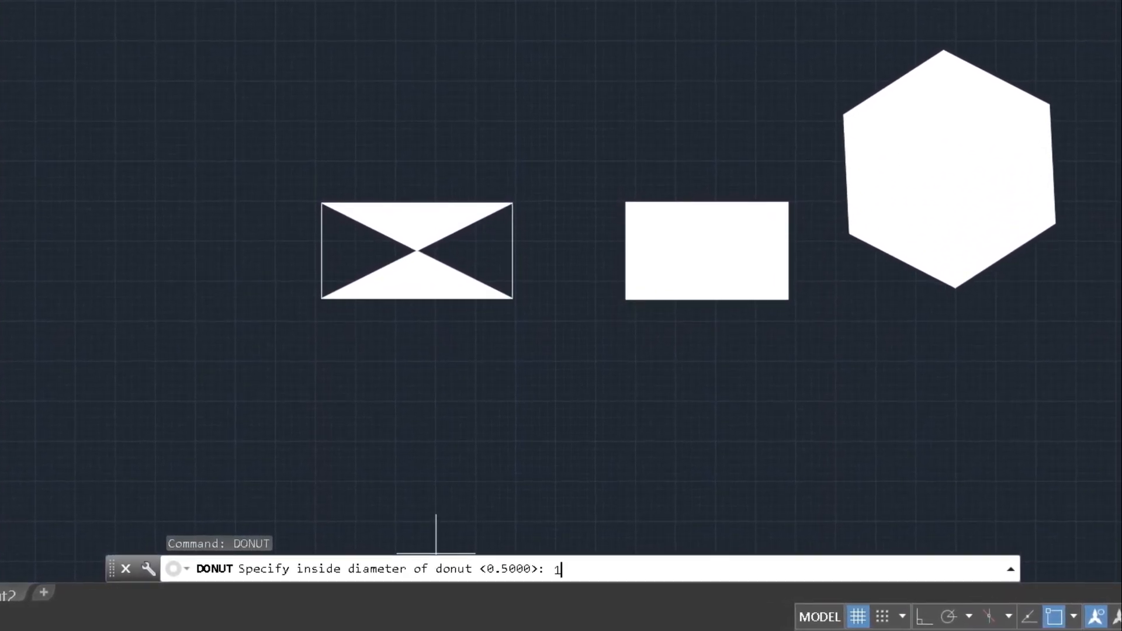
{"action": "key", "text": "Return"}
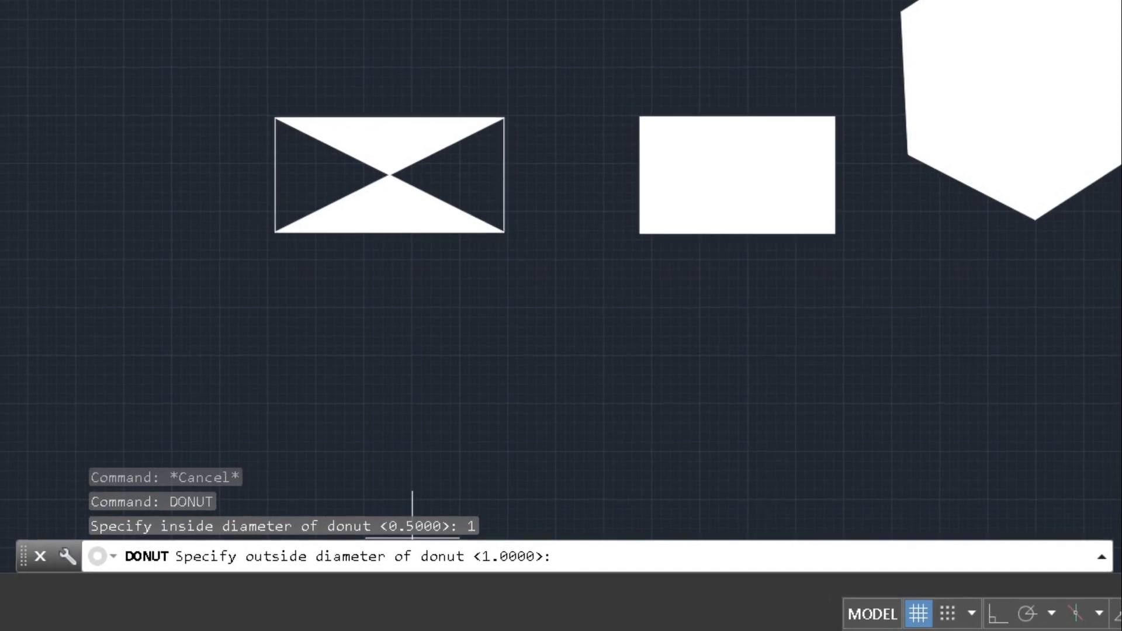
{"action": "type", "text": "4"}
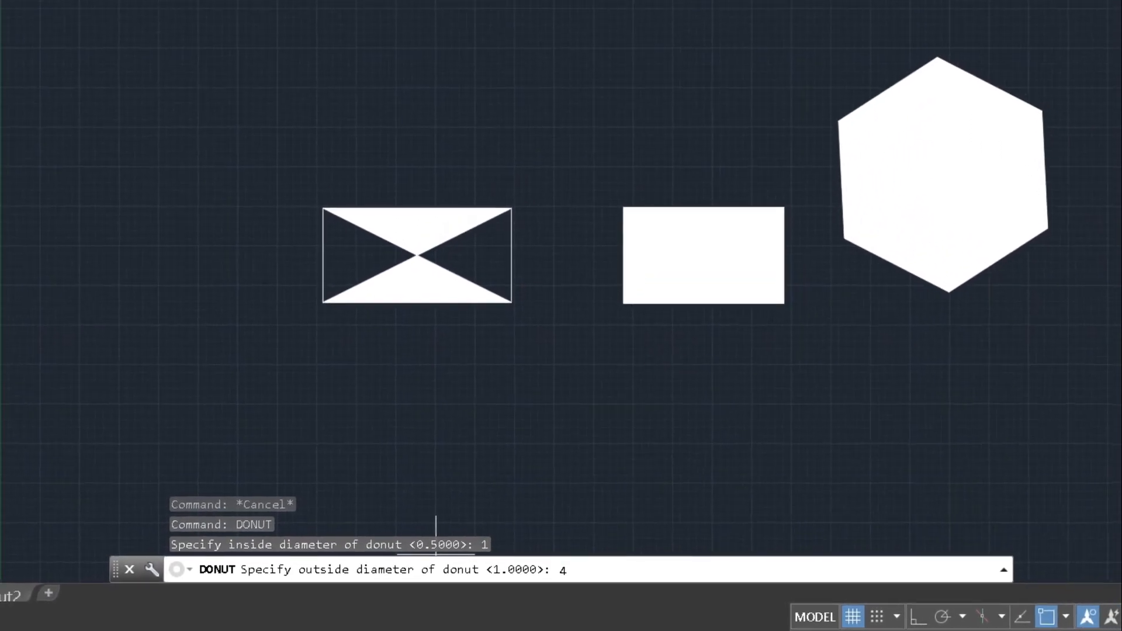
{"action": "key", "text": "Return"}
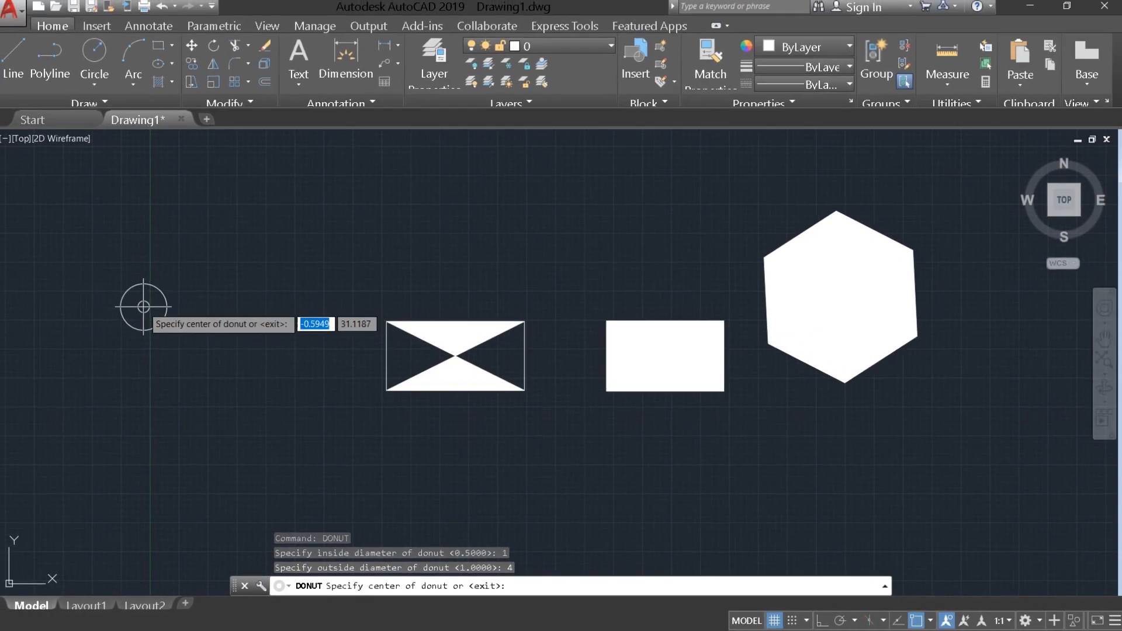
{"action": "left_click", "coordinate": [169, 300]}
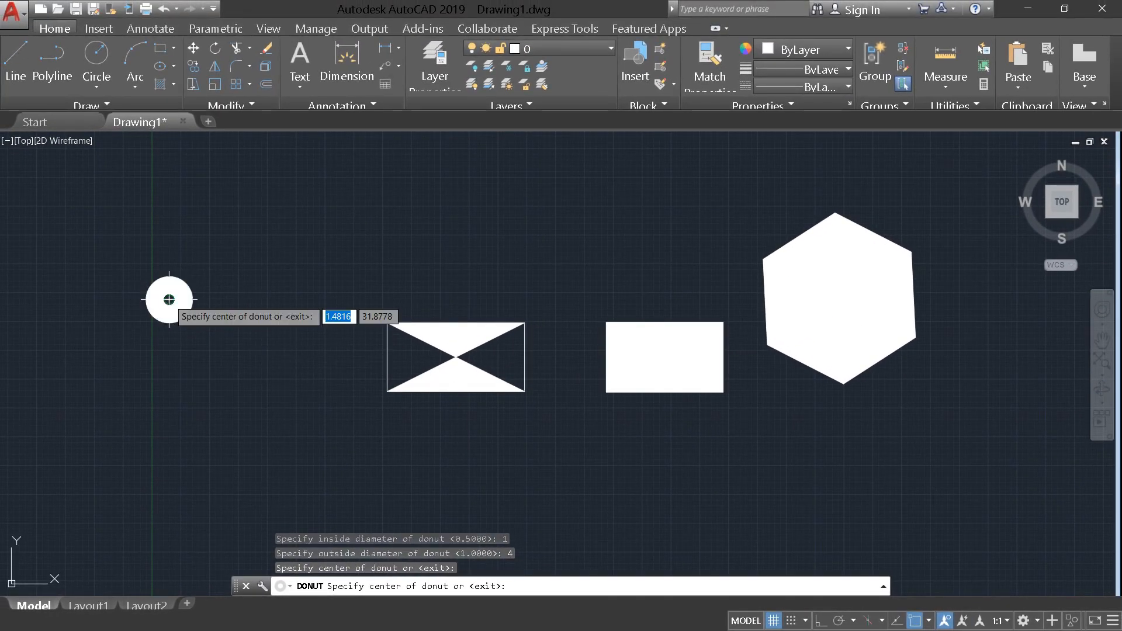
{"action": "left_click", "coordinate": [252, 295]}
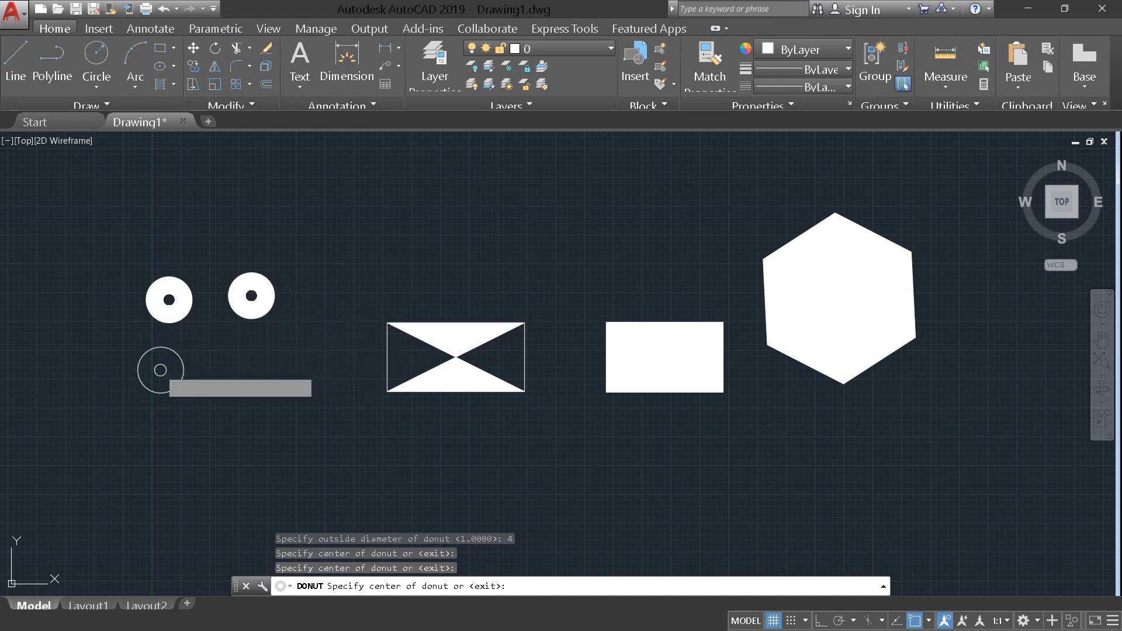
{"action": "left_click", "coordinate": [160, 371]}
{"action": "left_click", "coordinate": [263, 368]}
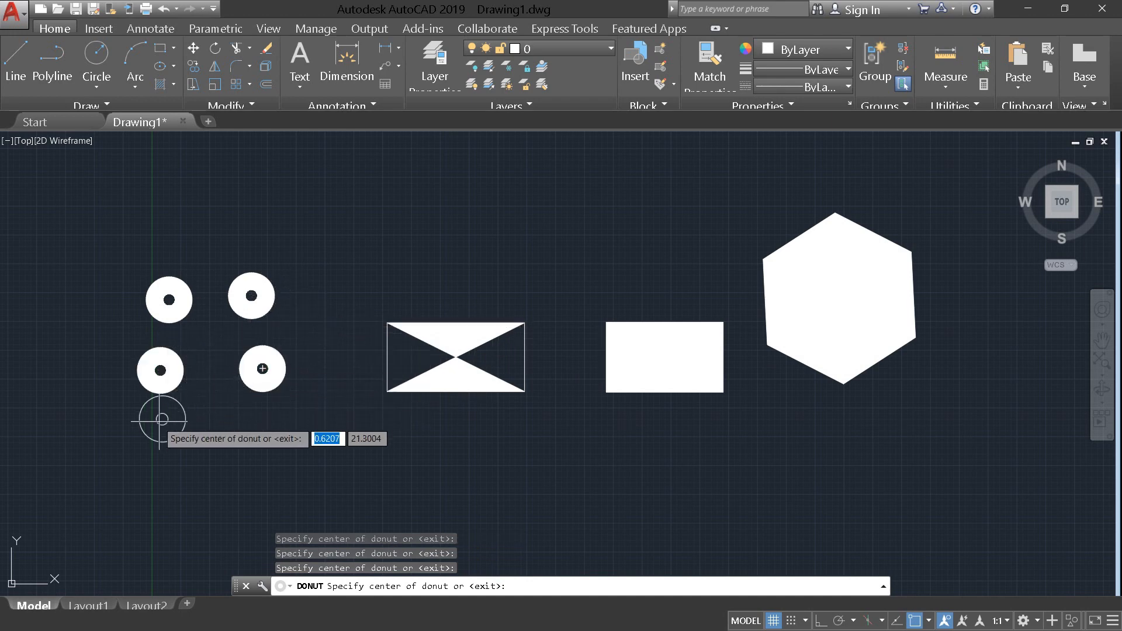
{"action": "left_click", "coordinate": [257, 433]}
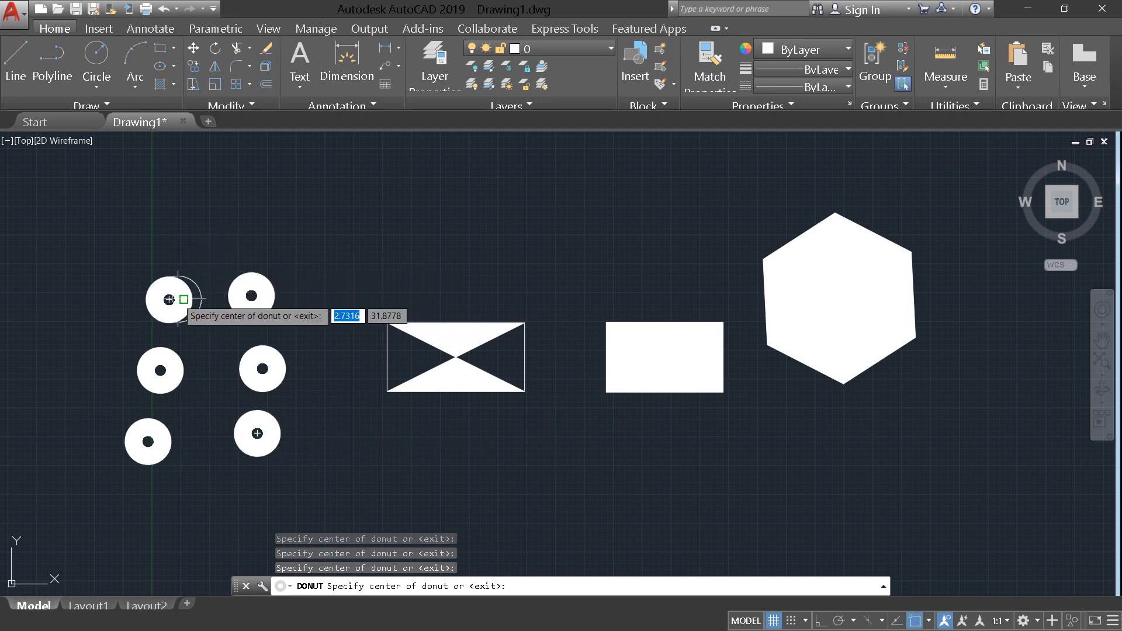
{"action": "key", "text": "Escape"}
Change the color of the upper-left donut to yellow 241,235,31 and clear the selection.
{"action": "left_click", "coordinate": [179, 297]}
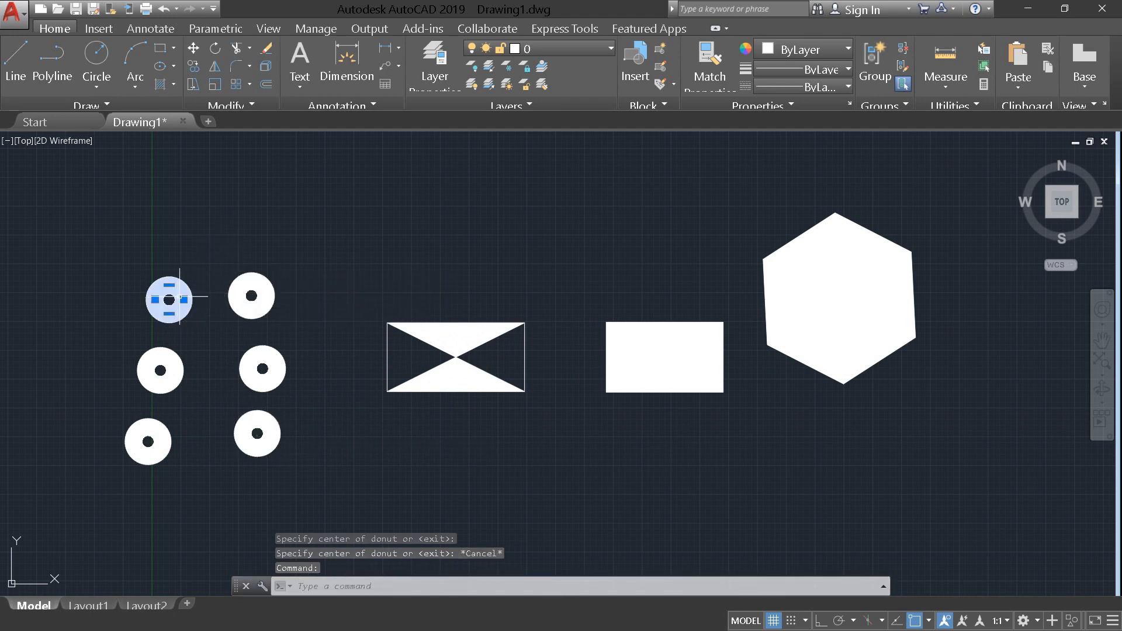
{"action": "left_click", "coordinate": [807, 50]}
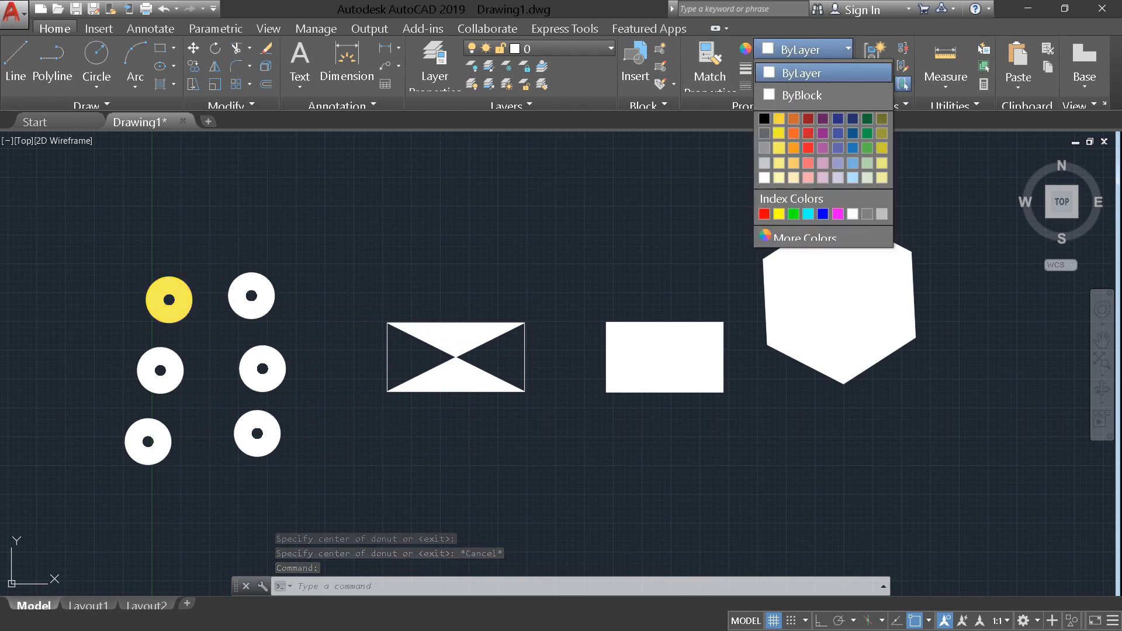
{"action": "left_click", "coordinate": [779, 133]}
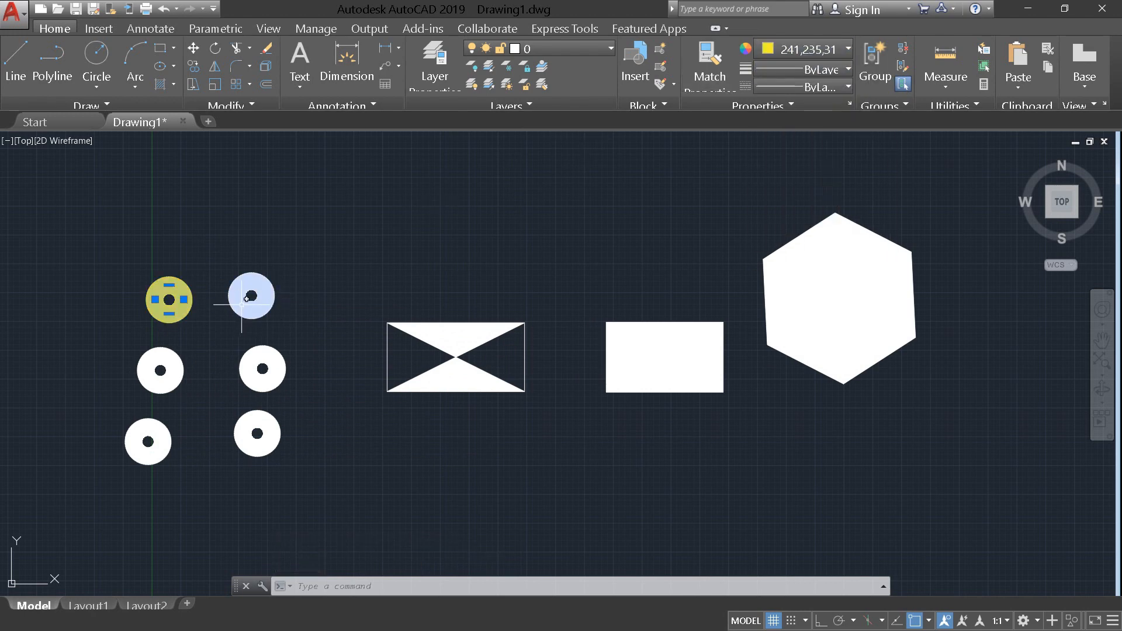
{"action": "left_click", "coordinate": [256, 297]}
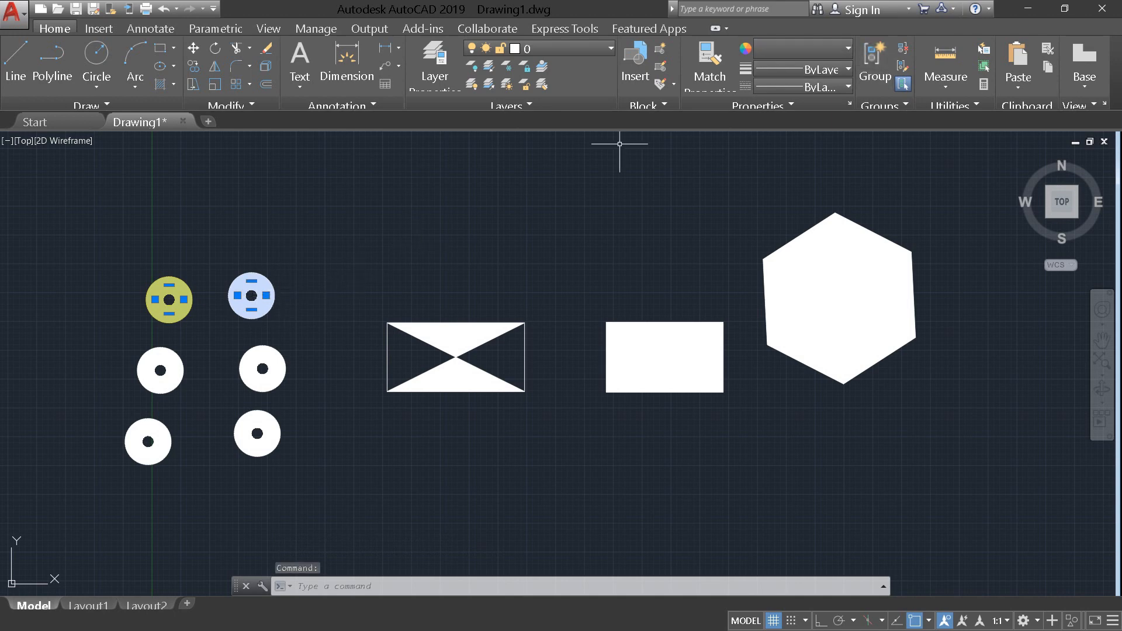
{"action": "key", "text": "Escape"}
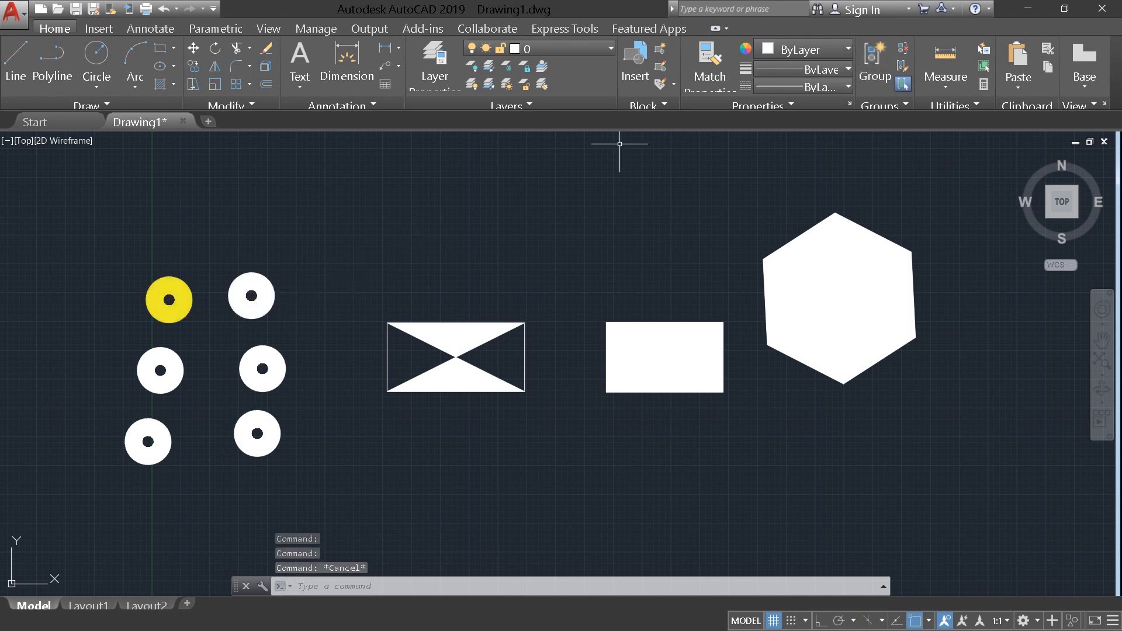
Change the color of the upper-right donut to the index color Red and deselect it.
{"action": "left_click", "coordinate": [264, 291]}
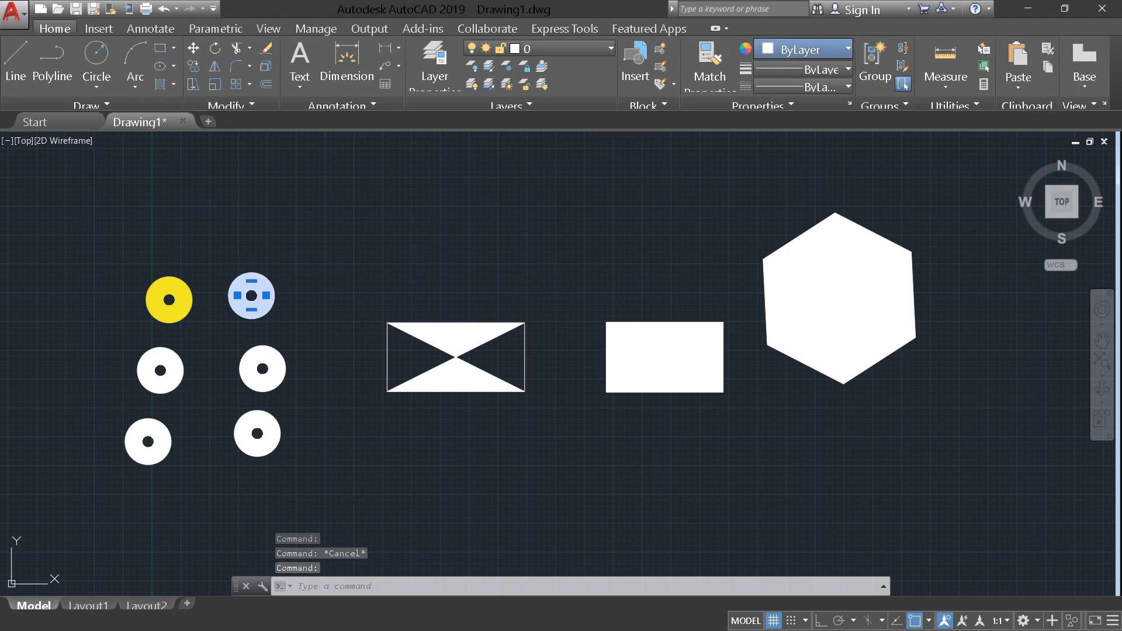
{"action": "left_click", "coordinate": [804, 49]}
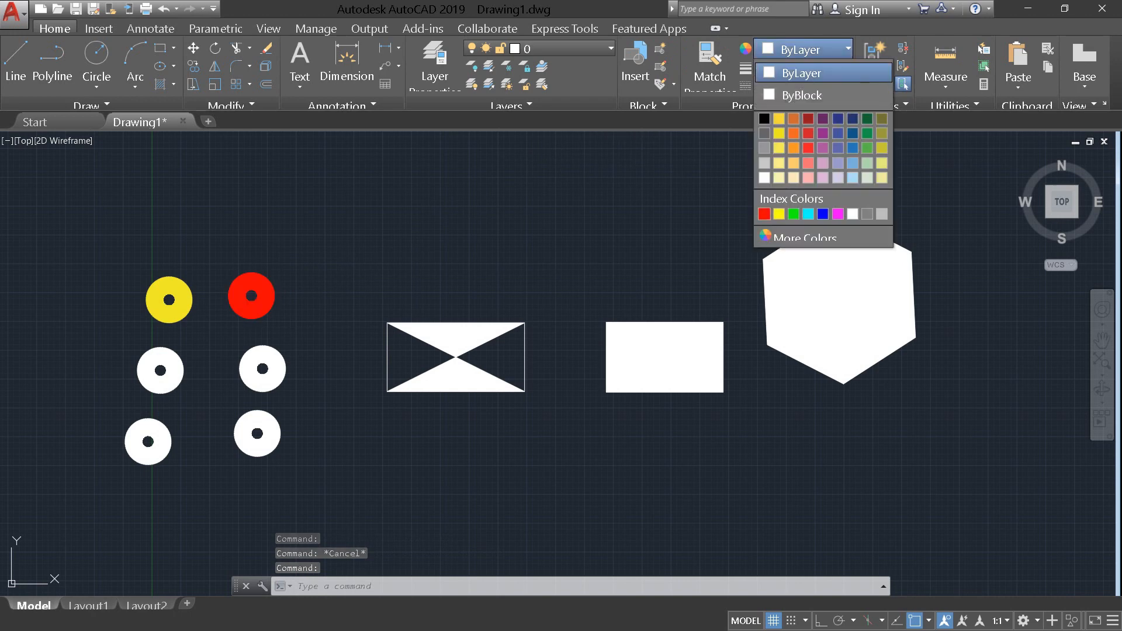
{"action": "left_click", "coordinate": [764, 214]}
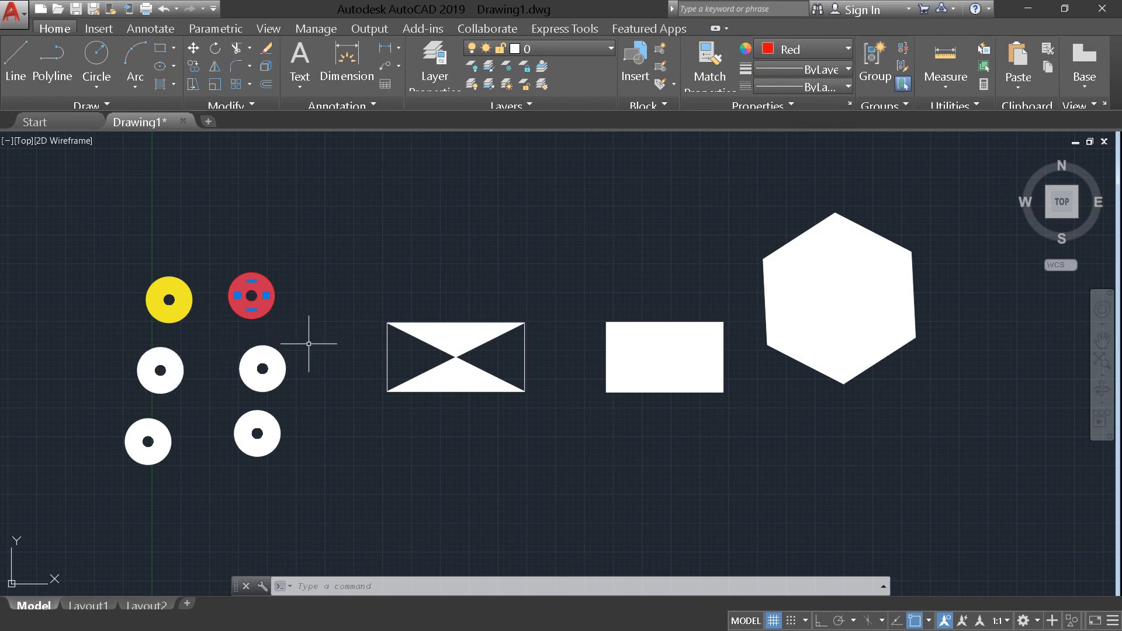
{"action": "left_click", "coordinate": [406, 285]}
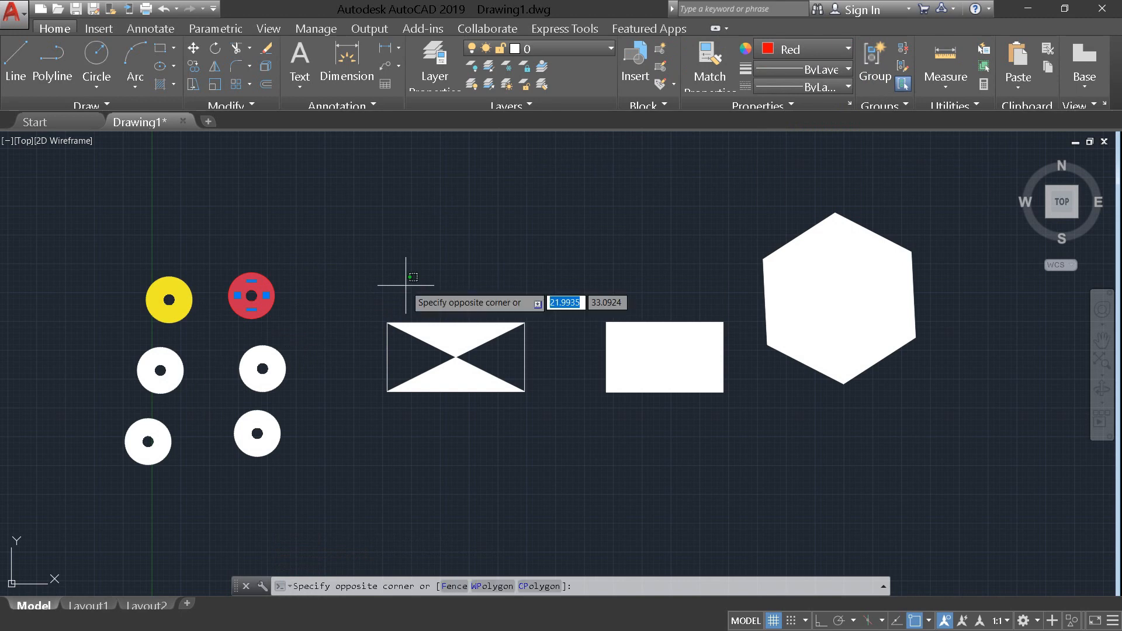
{"action": "key", "text": "Escape"}
{"action": "key", "text": "Escape"}
{"action": "key", "text": "Escape"}
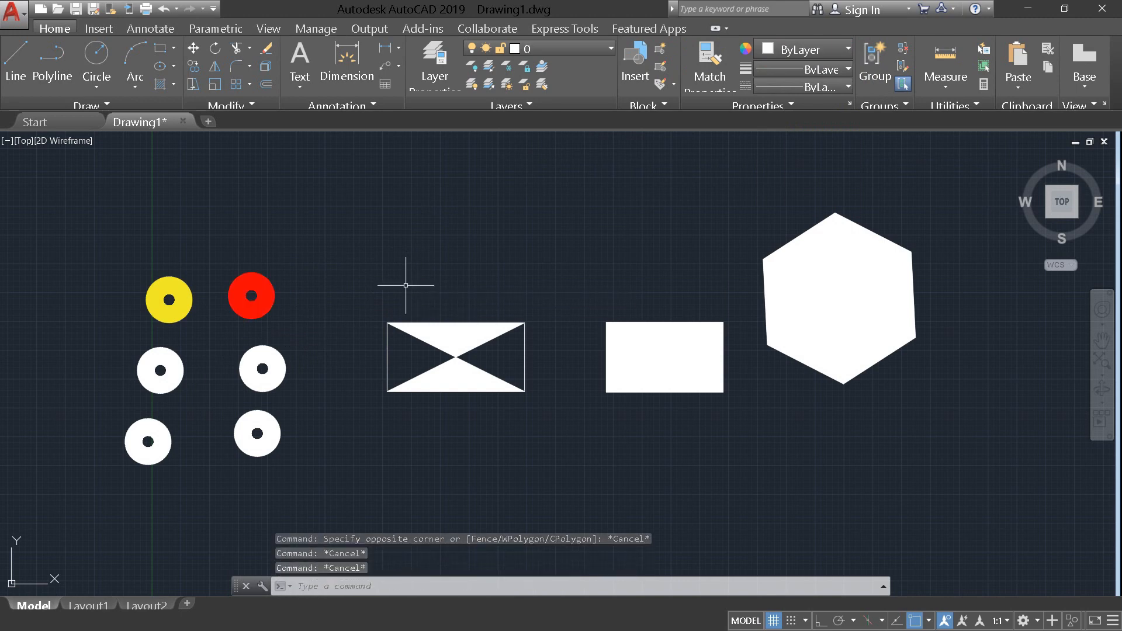
Draw an open four-segment polyline to the right of the hexagon, bulging to a point on its right side, and end the command.
{"action": "scroll", "coordinate": [462, 415], "scroll_direction": "down", "scroll_amount": 2}
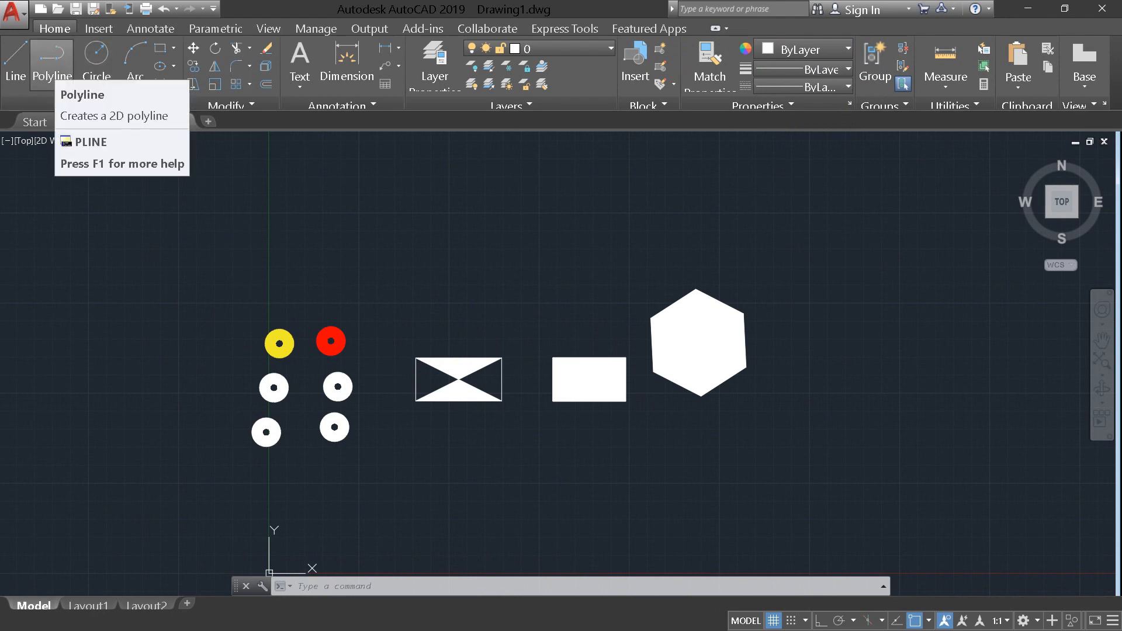
{"action": "left_click", "coordinate": [52, 61]}
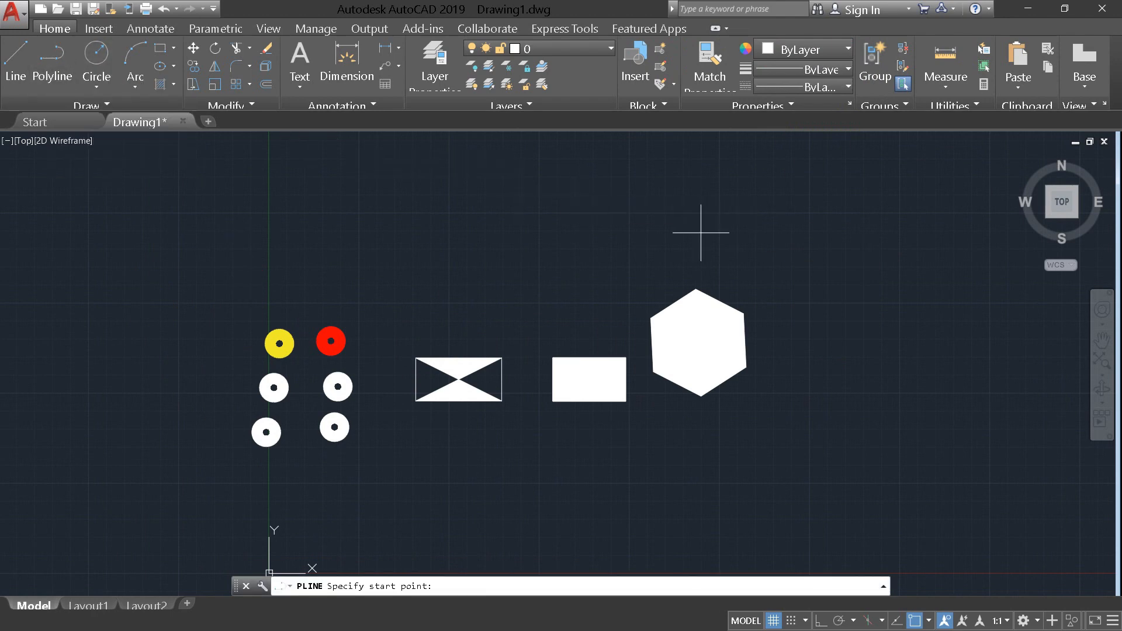
{"action": "left_click", "coordinate": [797, 305]}
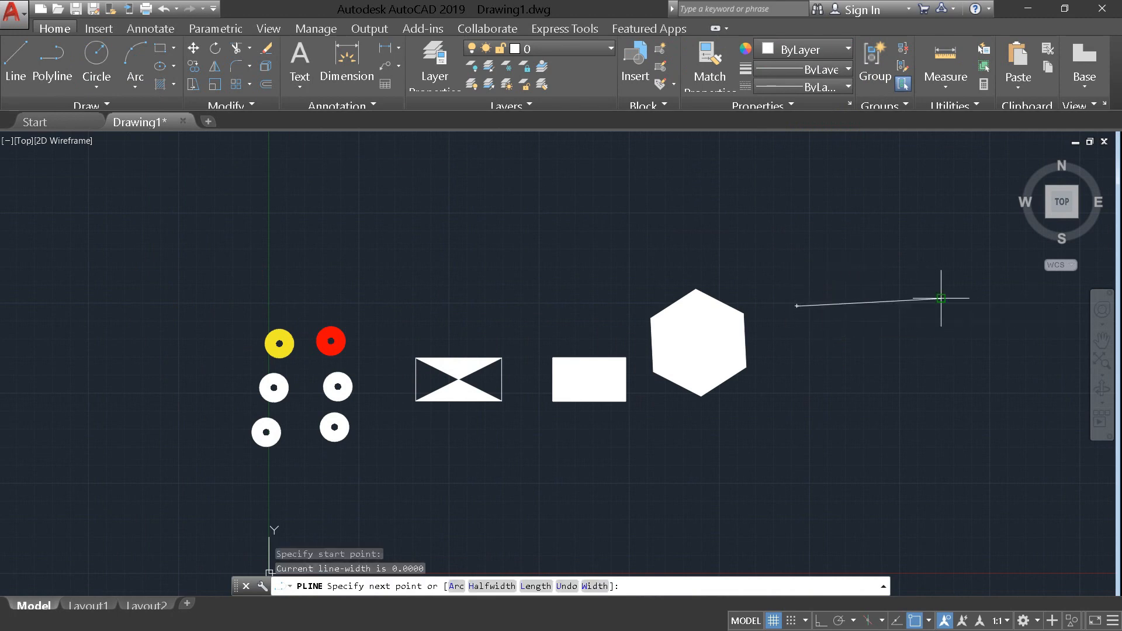
{"action": "left_click", "coordinate": [1040, 385]}
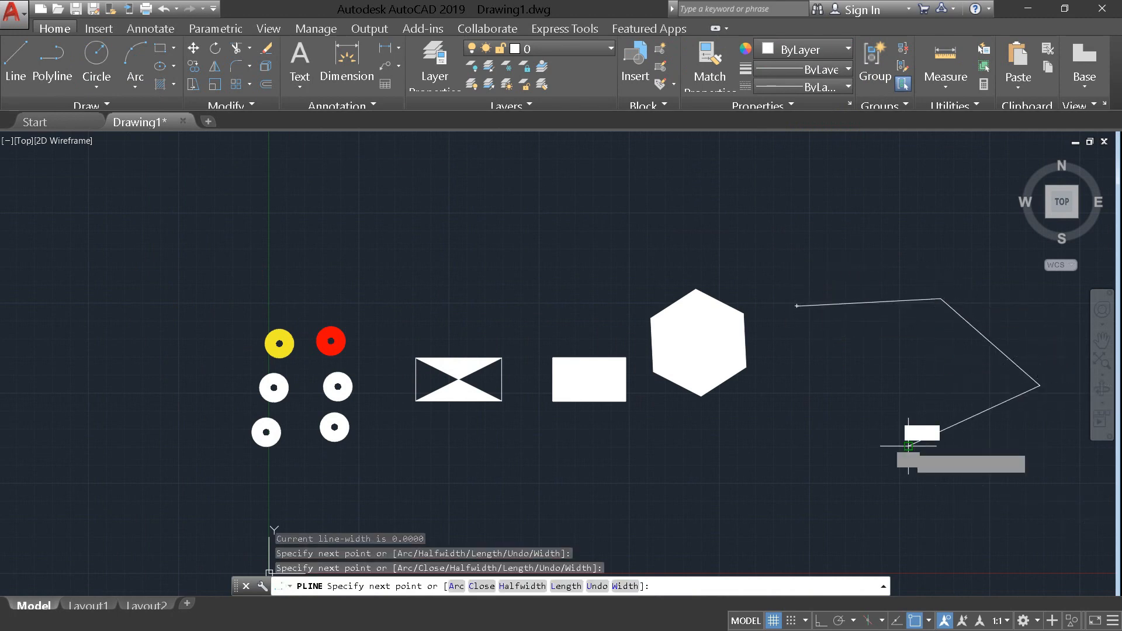
{"action": "left_click", "coordinate": [908, 447]}
{"action": "left_click", "coordinate": [812, 416]}
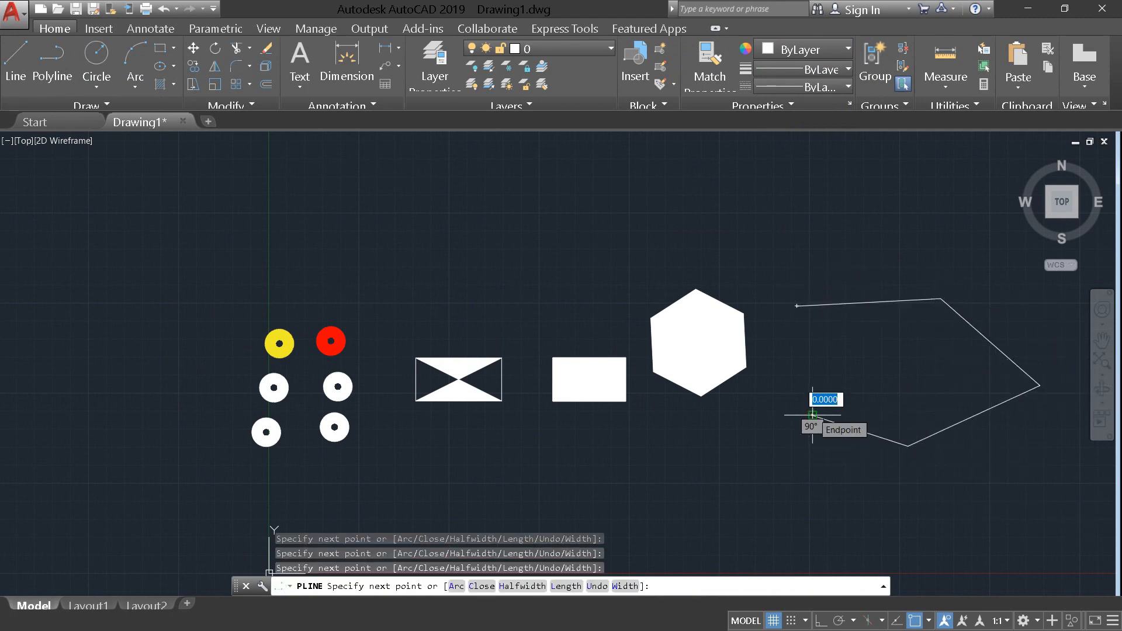
{"action": "key", "text": "Escape"}
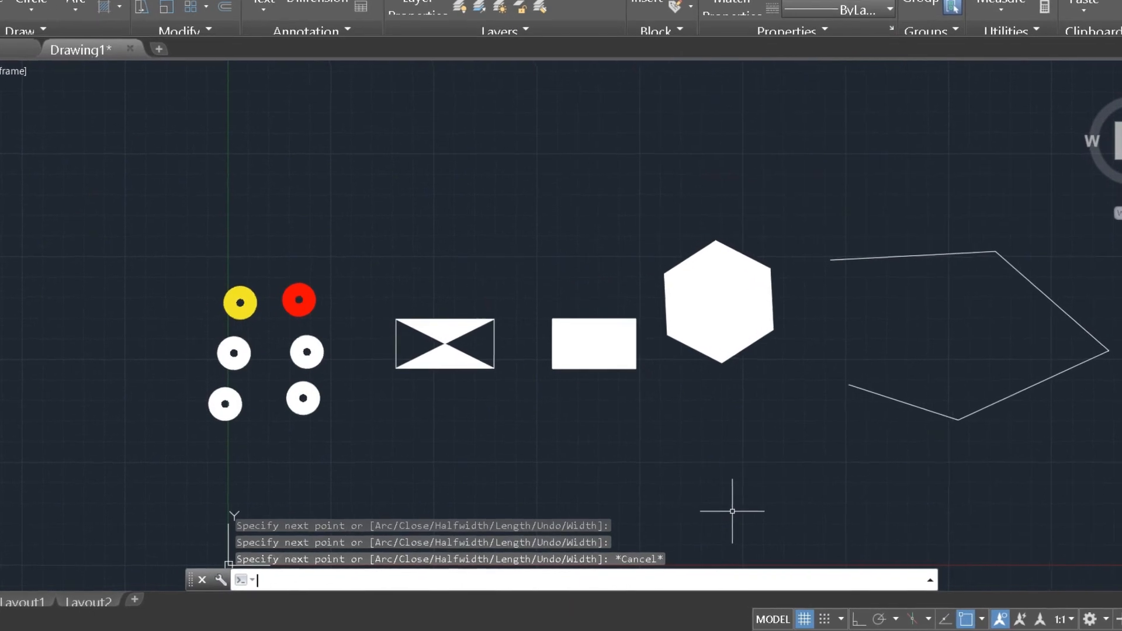
Draw a second open four-segment polyline with PLINE to the left of the donuts, leaving its left side open.
{"action": "type", "text": "p"}
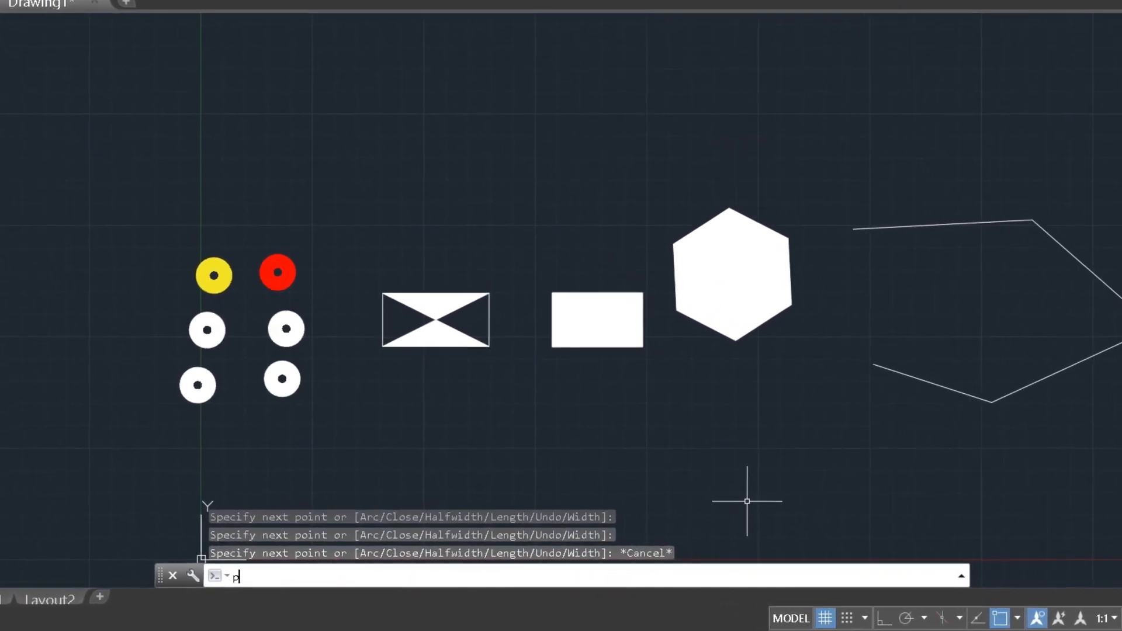
{"action": "type", "text": "lin"}
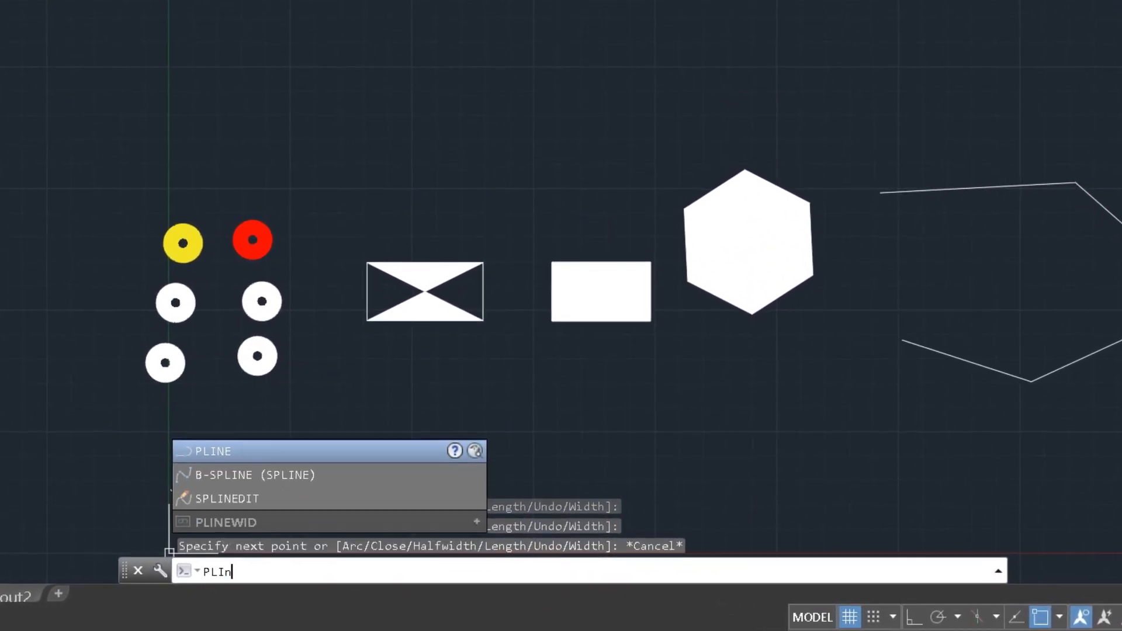
{"action": "type", "text": "e"}
{"action": "key", "text": "Return"}
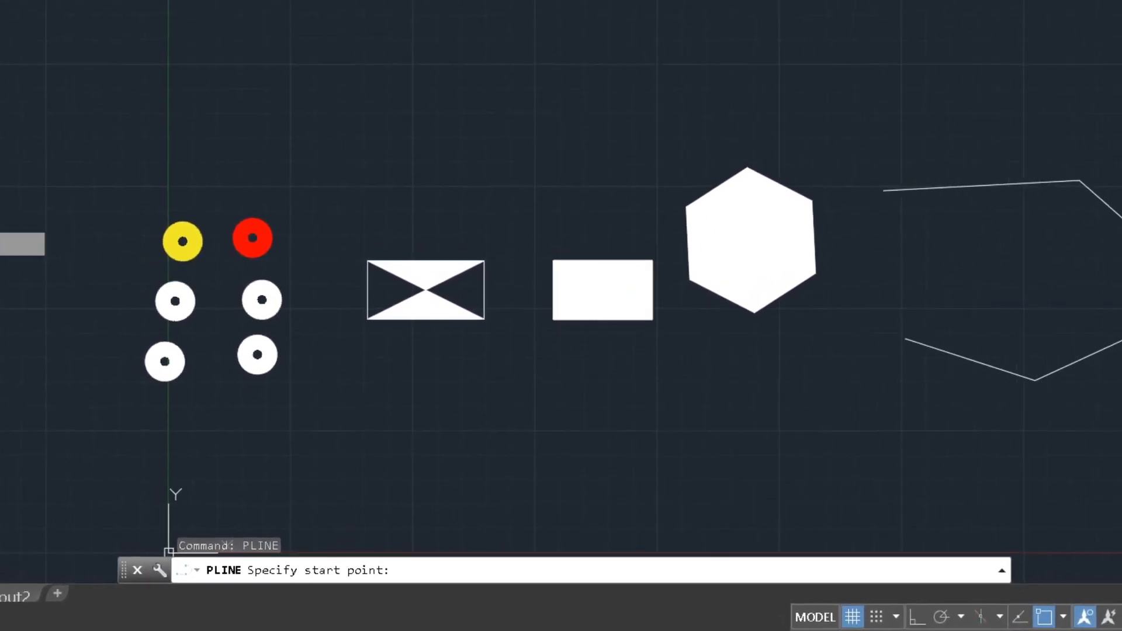
{"action": "left_click", "coordinate": [2, 292]}
{"action": "left_click", "coordinate": [36, 217]}
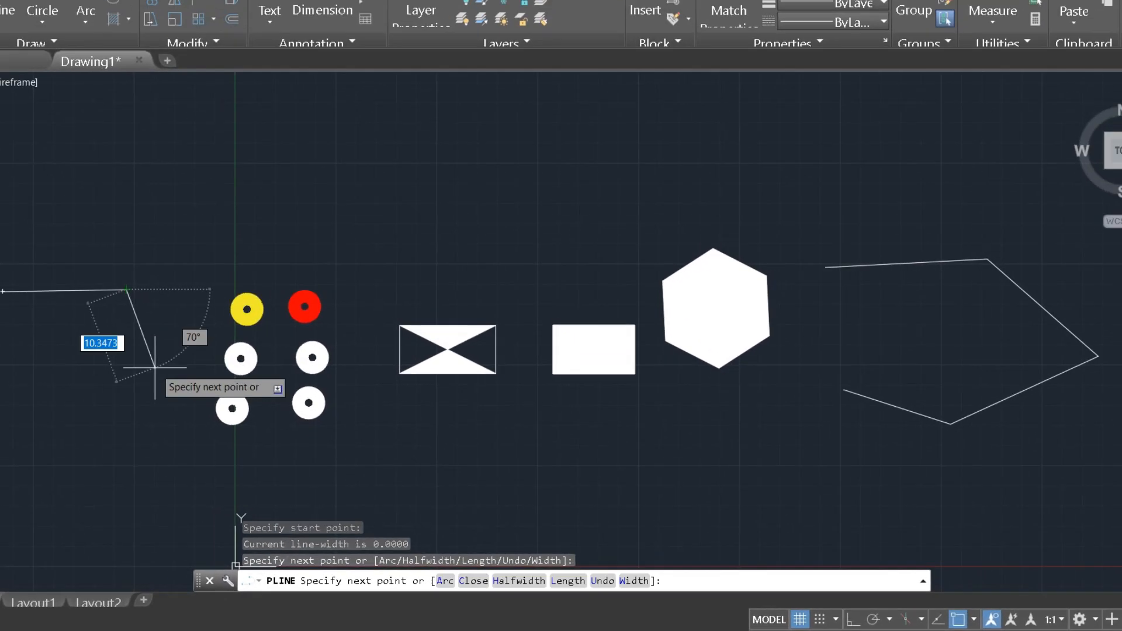
{"action": "left_click", "coordinate": [154, 368]}
{"action": "left_click", "coordinate": [0, 421]}
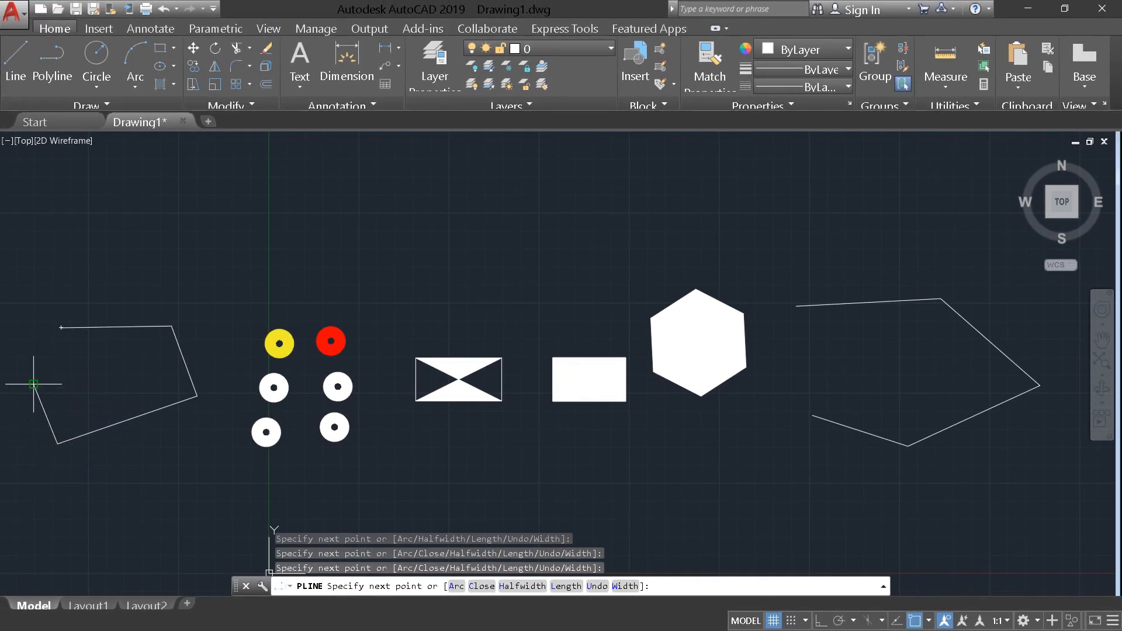
{"action": "left_click", "coordinate": [34, 384]}
{"action": "key", "text": "Escape"}
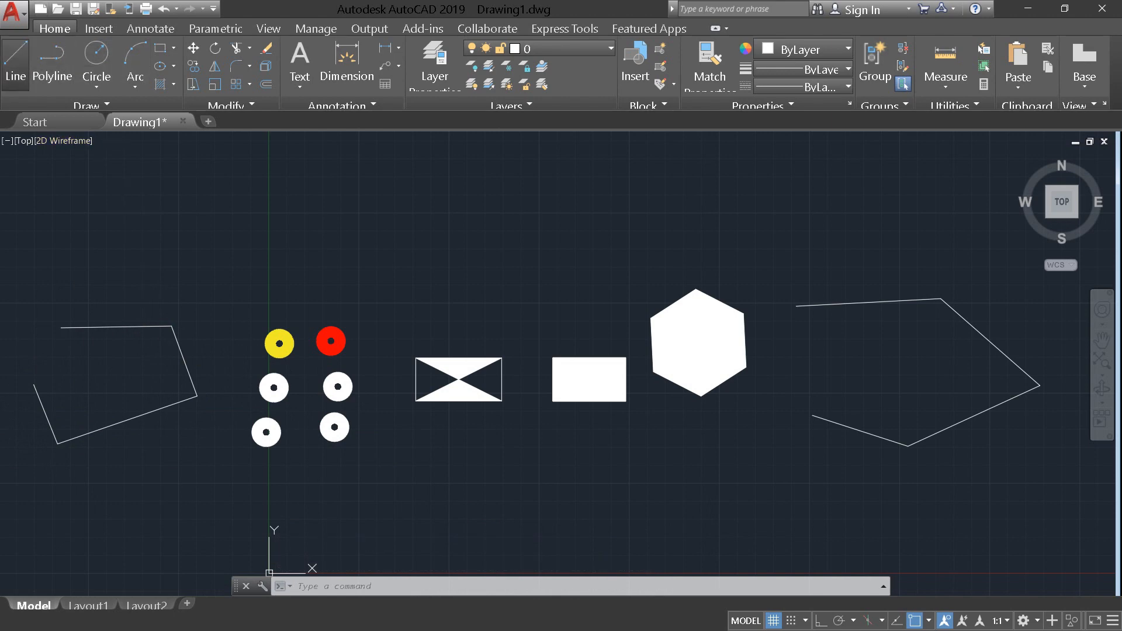
Draw three connected line segments above the donuts and bow-tie rectangle, starting with a nearly horizontal one about 24.5 units long.
{"action": "left_click", "coordinate": [16, 61]}
{"action": "left_click", "coordinate": [134, 229]}
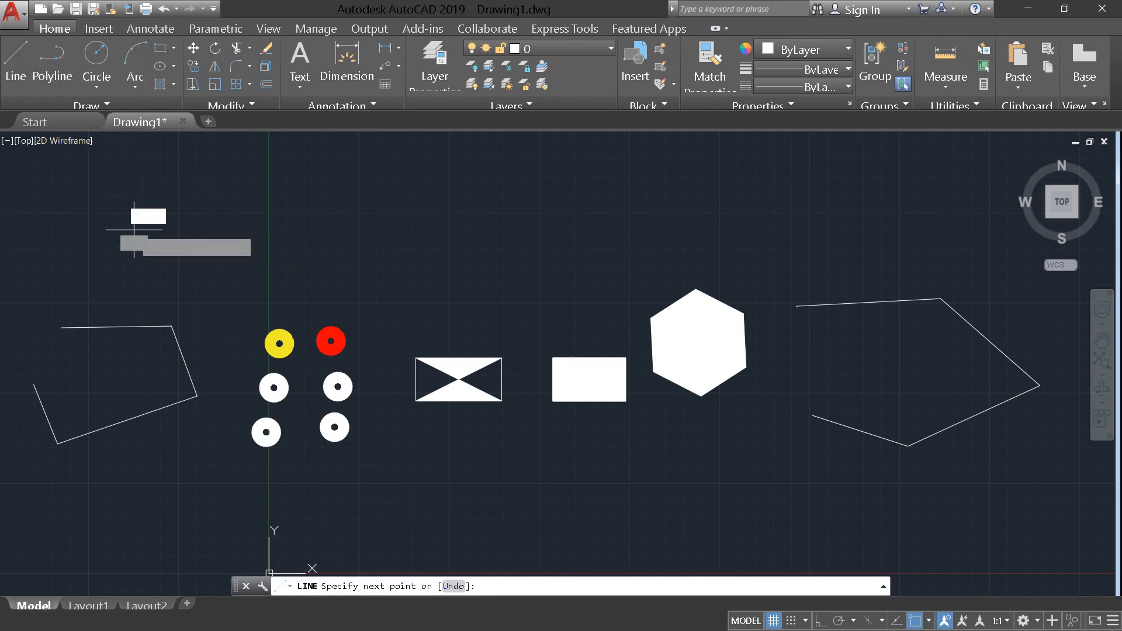
{"action": "left_click", "coordinate": [311, 231]}
{"action": "left_click", "coordinate": [393, 199]}
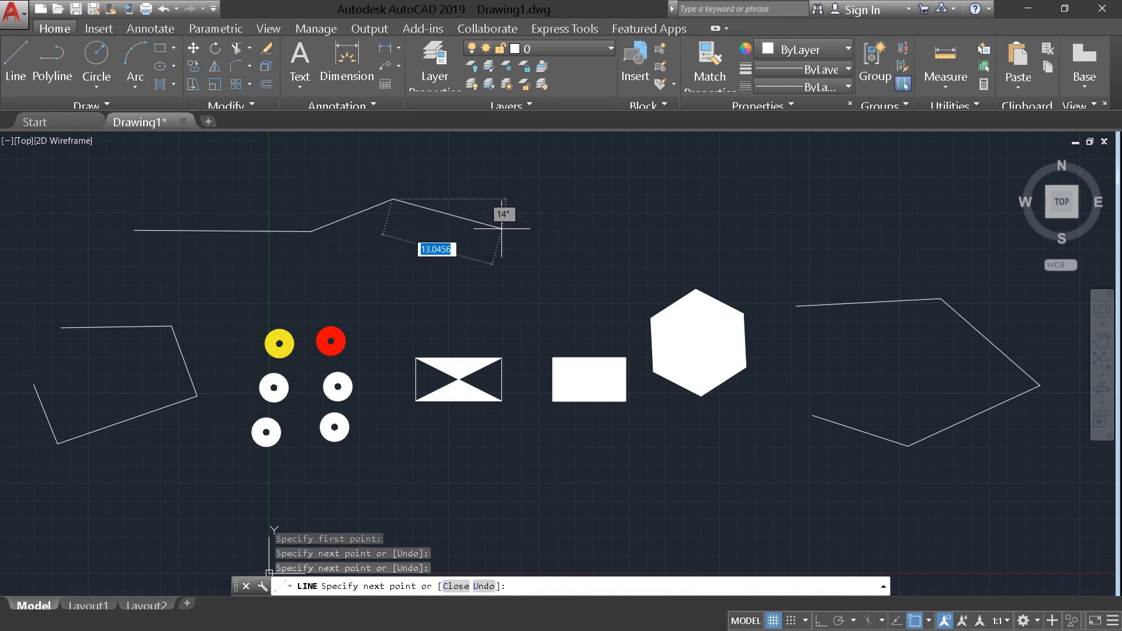
{"action": "left_click", "coordinate": [532, 235]}
{"action": "key", "text": "Escape"}
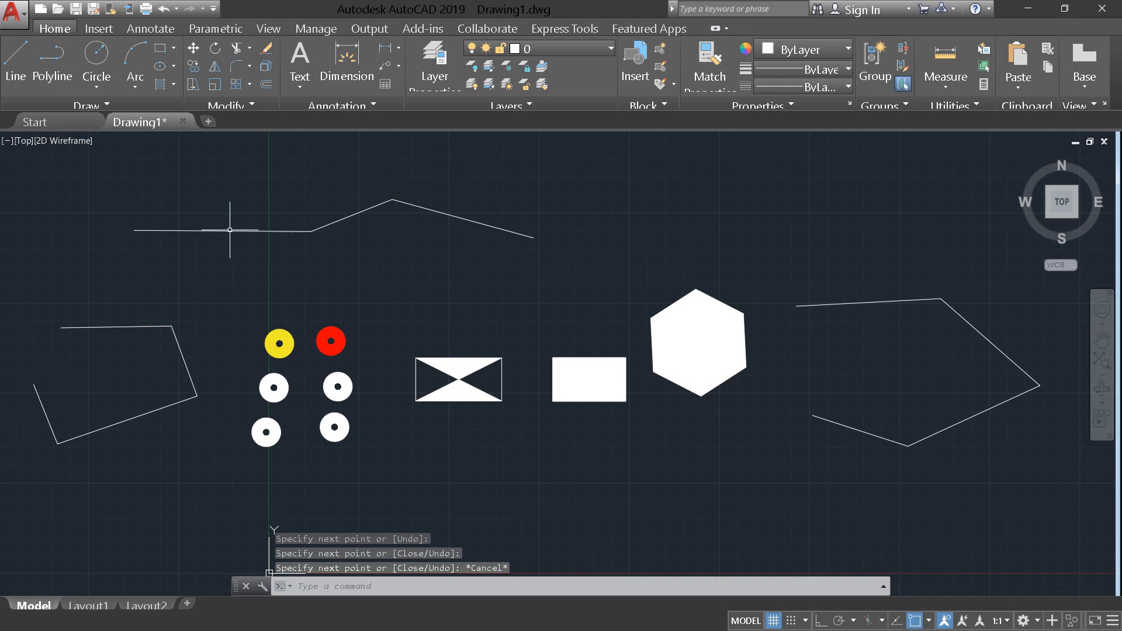
{"action": "key", "text": "Escape"}
{"action": "key", "text": "Escape"}
Compare object selection by selecting the first two line segments individually, clearing them, and selecting the polyline left of the donuts.
{"action": "left_click", "coordinate": [212, 231]}
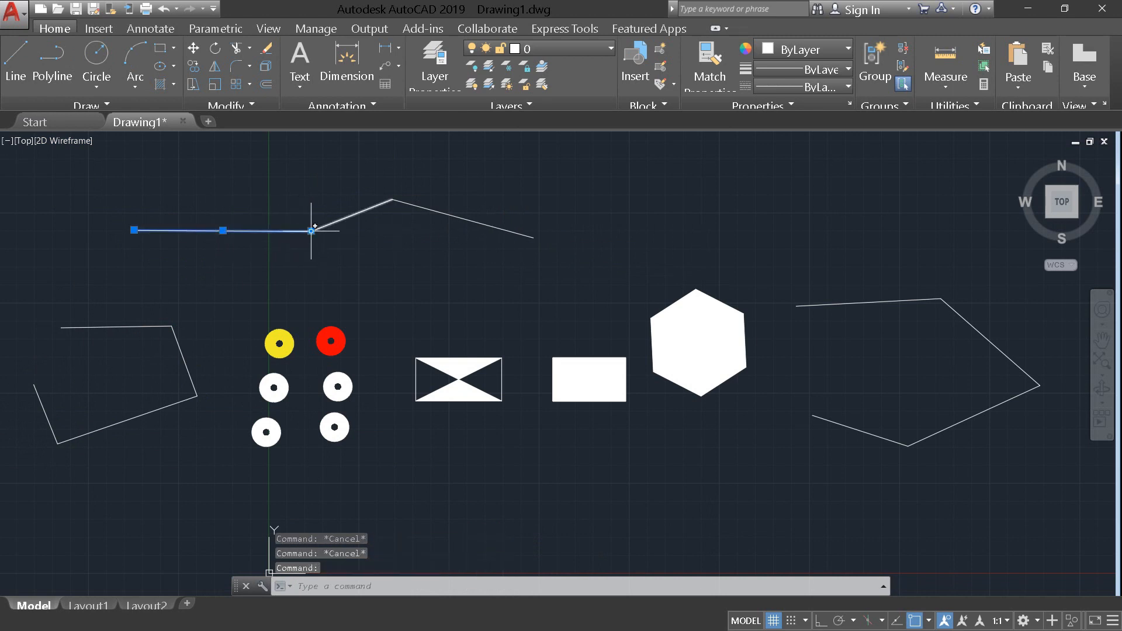
{"action": "mouse_move", "coordinate": [311, 231]}
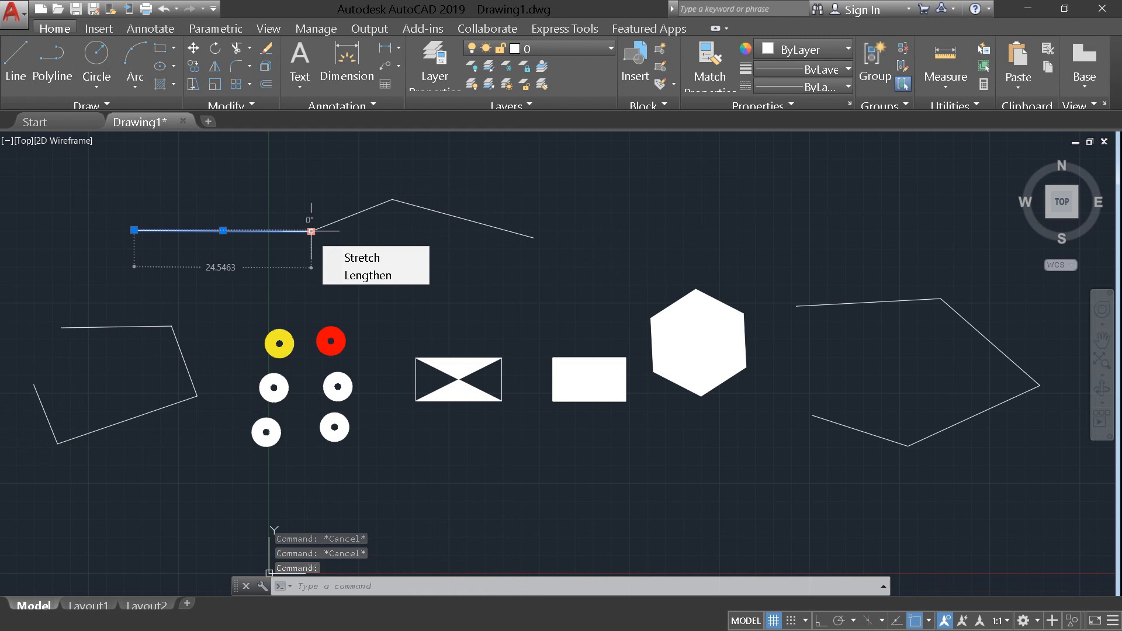
{"action": "left_click", "coordinate": [358, 214]}
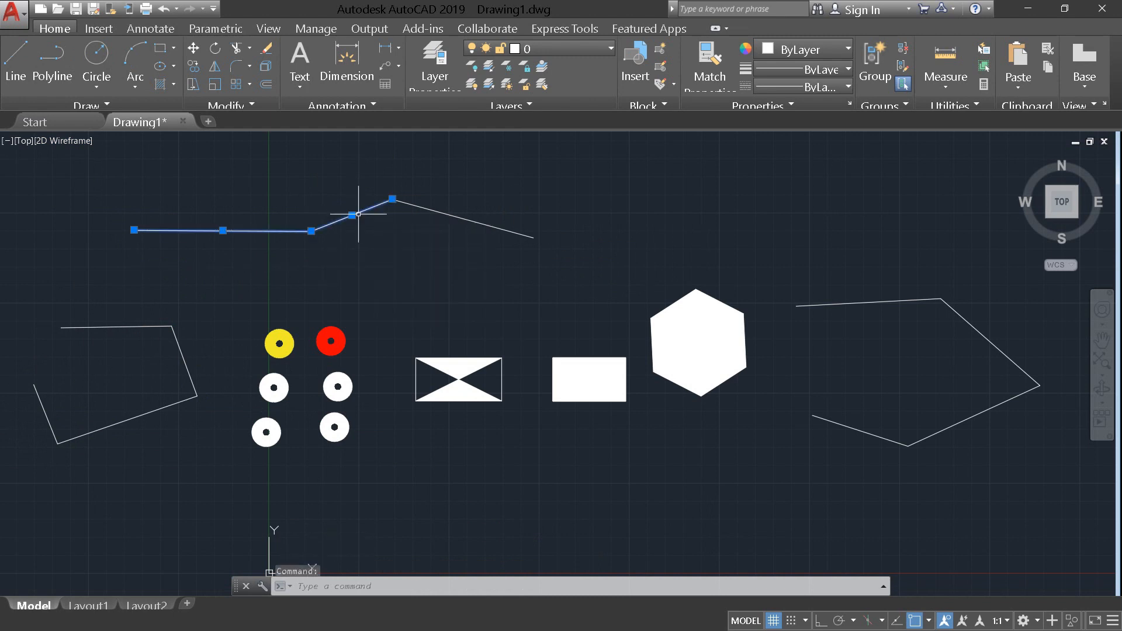
{"action": "key", "text": "Escape"}
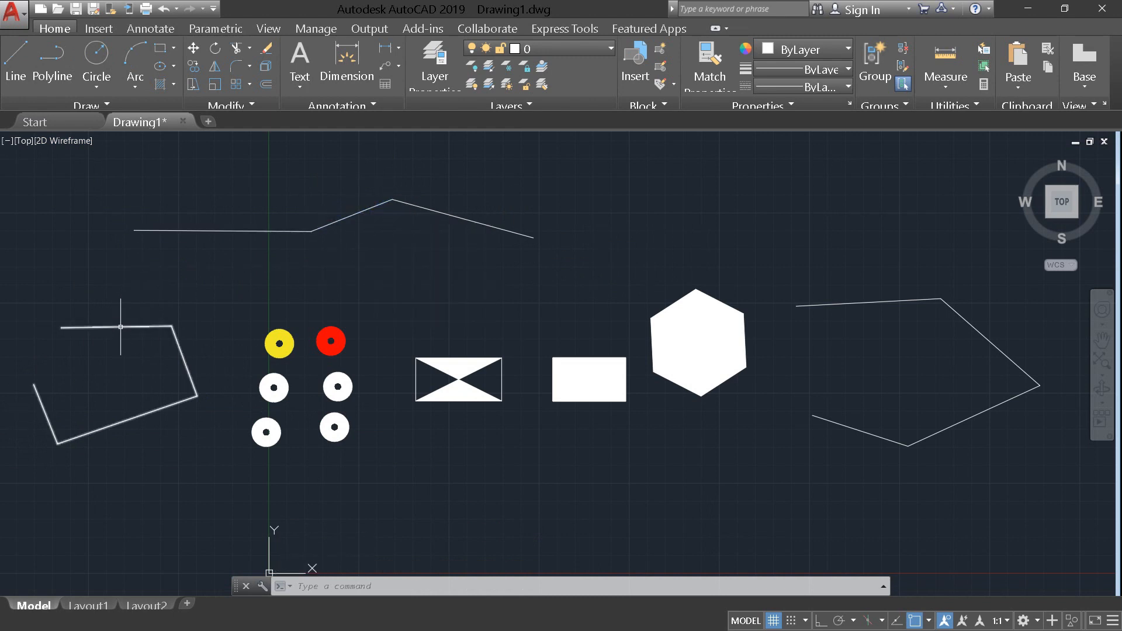
{"action": "left_click", "coordinate": [122, 322]}
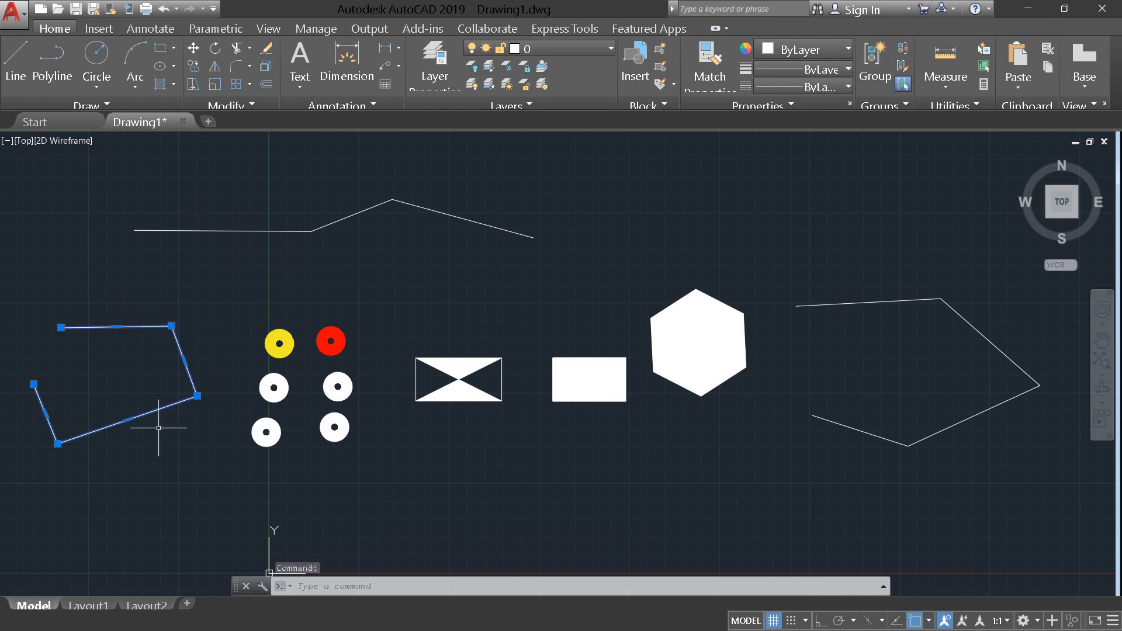